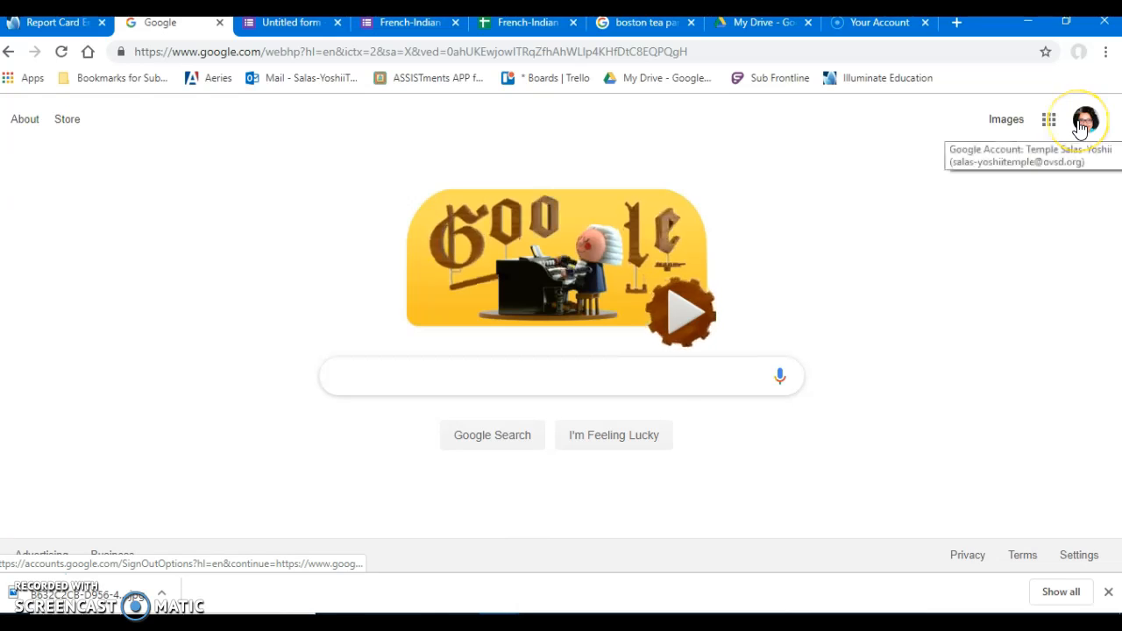
Open Google Drive from the Google apps and create a new blank Google Form.
{"action": "left_click", "coordinate": [1080, 128]}
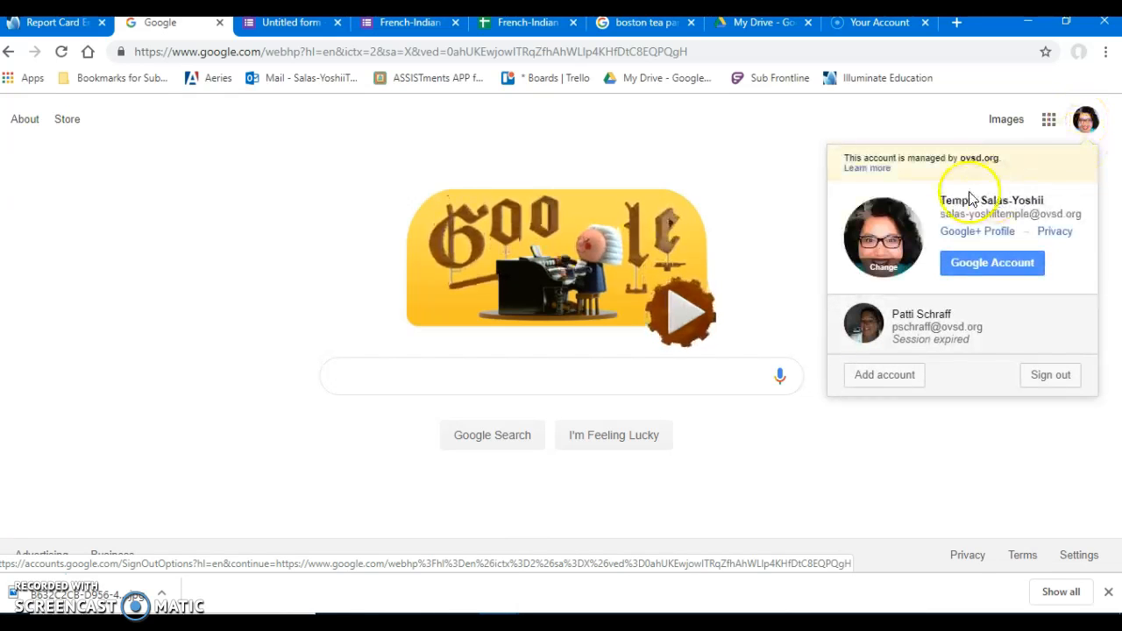
{"action": "left_click", "coordinate": [1051, 129]}
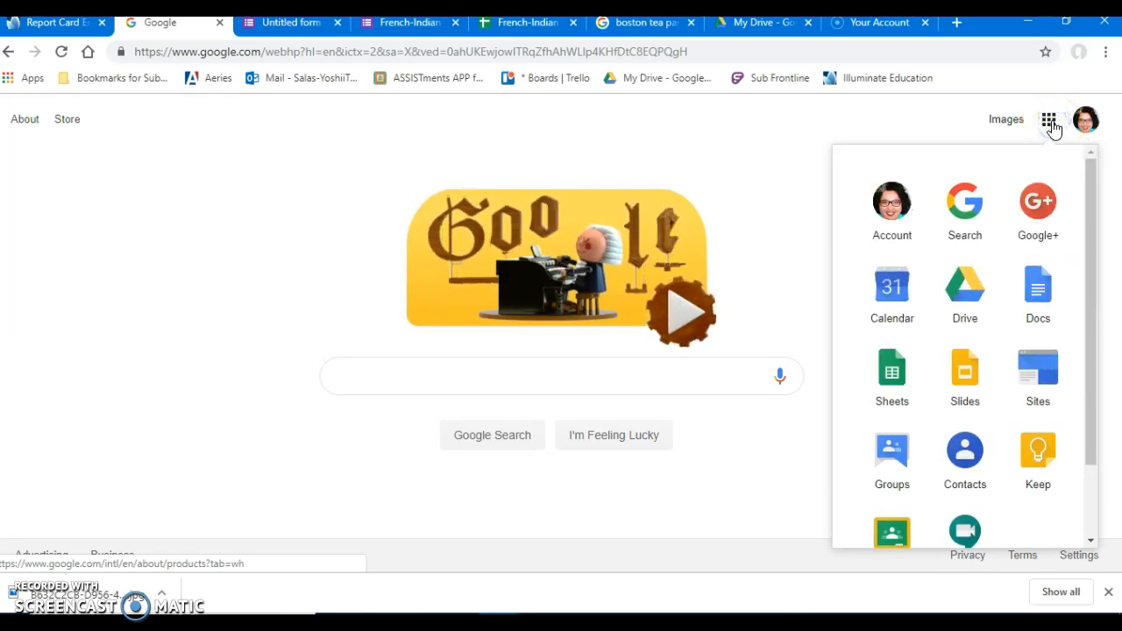
{"action": "left_click", "coordinate": [976, 289]}
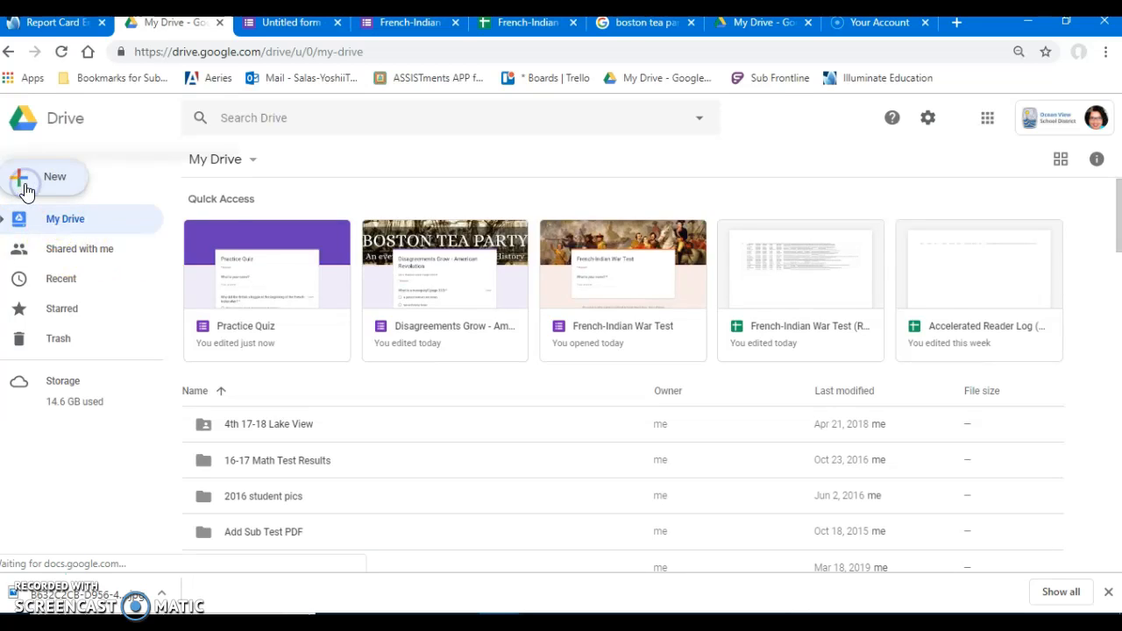
{"action": "left_click", "coordinate": [25, 186]}
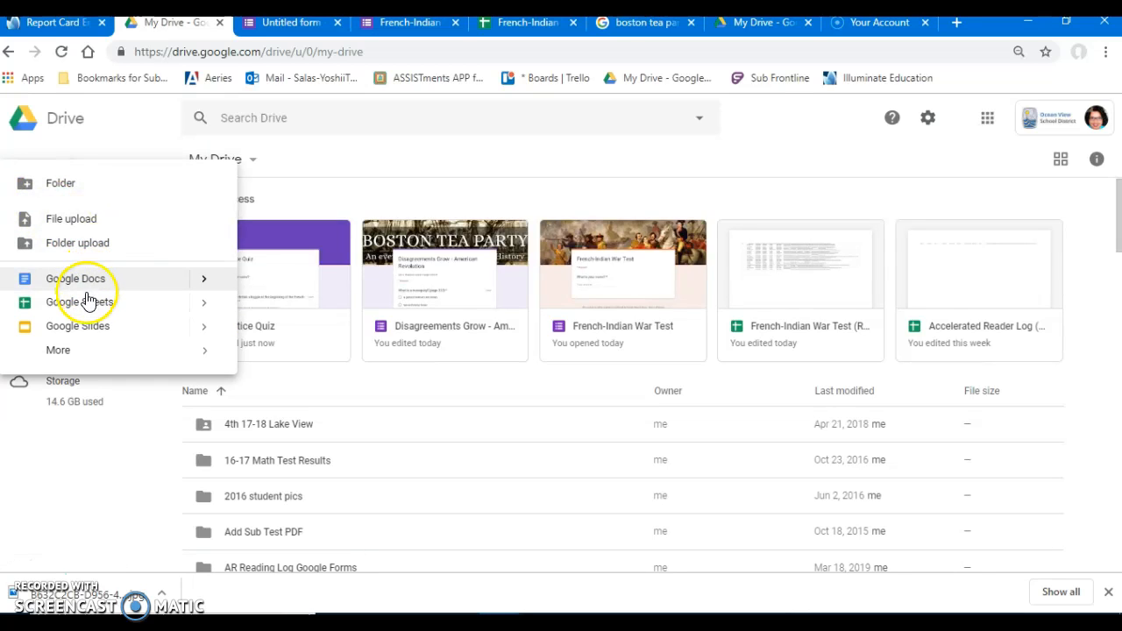
{"action": "left_click", "coordinate": [78, 355]}
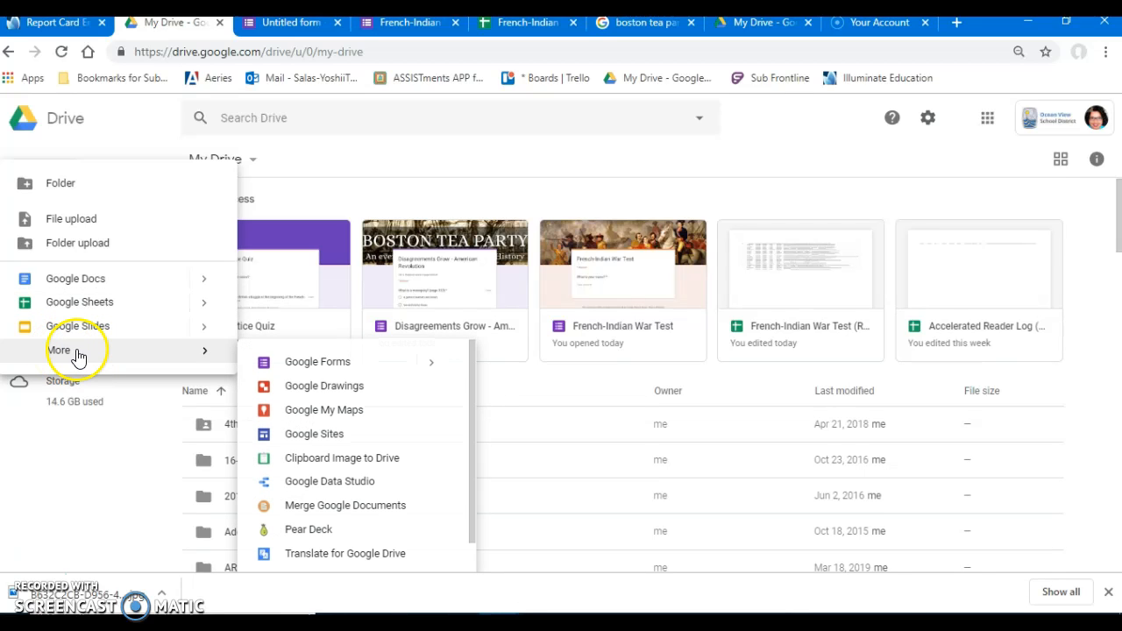
{"action": "left_click", "coordinate": [285, 363]}
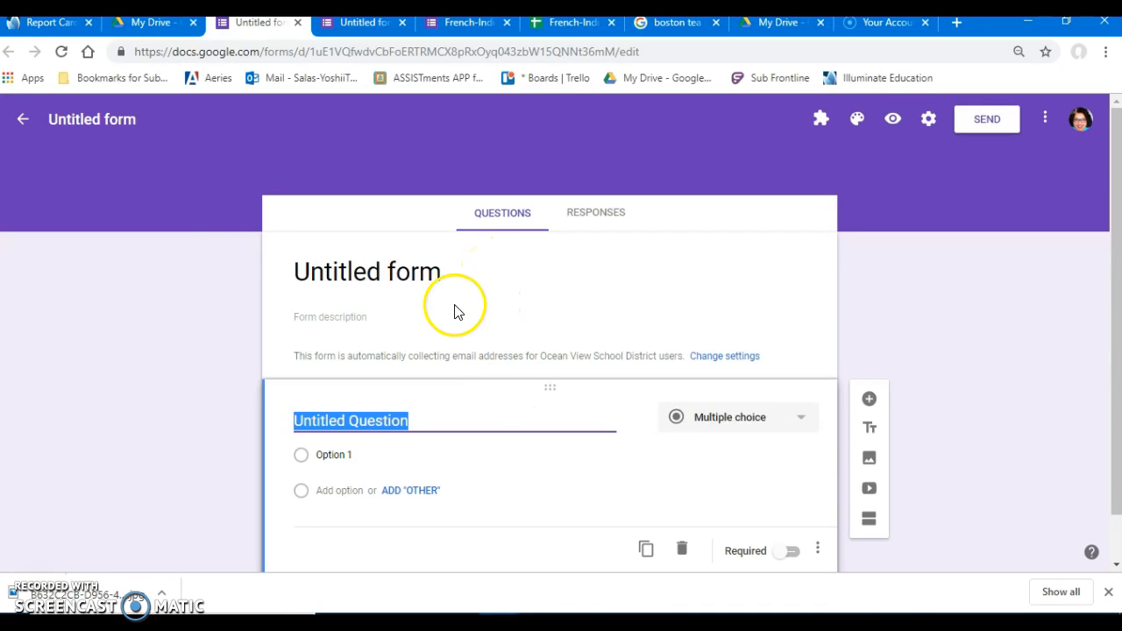
Title the form "Practice Quiz" and apply the same name to the form file.
{"action": "left_click", "coordinate": [375, 272]}
{"action": "type", "text": "Prac"}
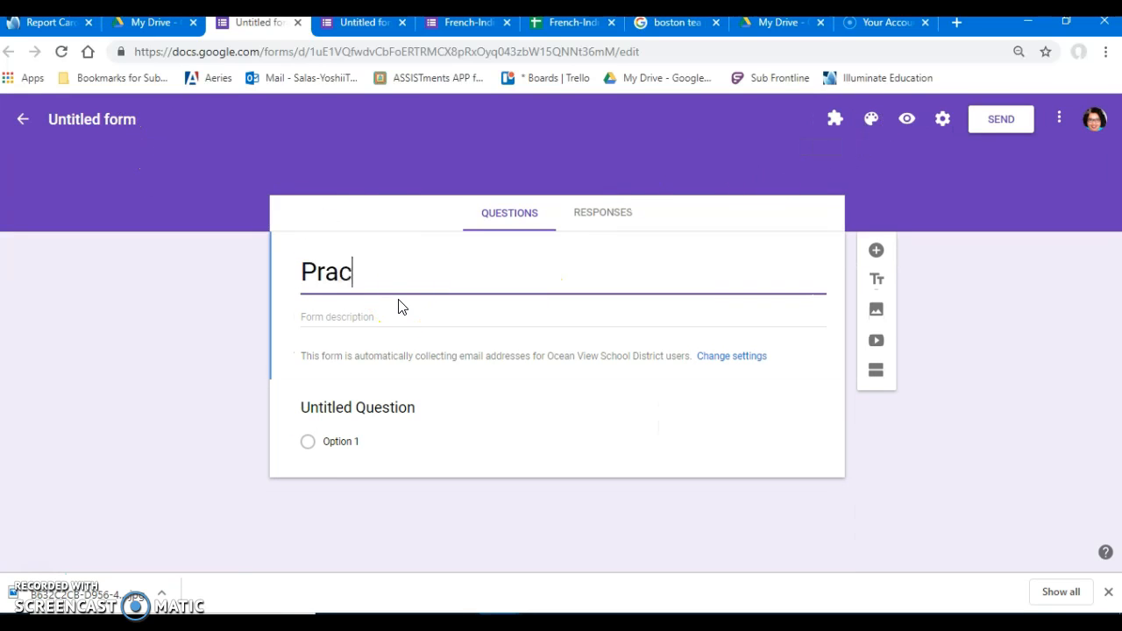
{"action": "type", "text": "tice Quiz"}
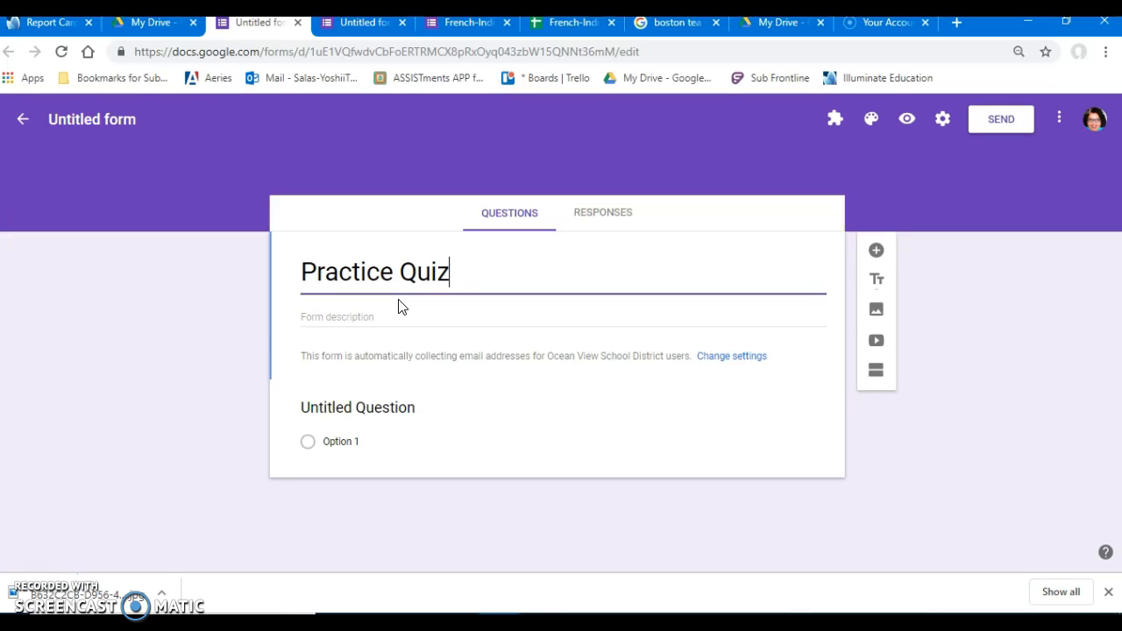
{"action": "left_click", "coordinate": [101, 124]}
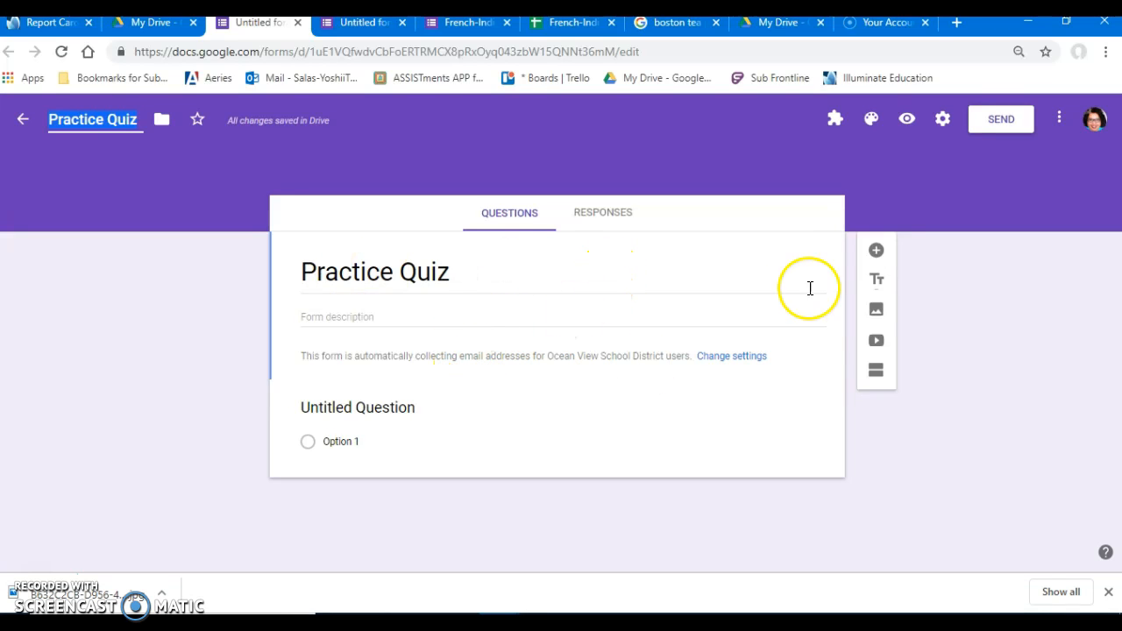
Add a short answer question reading "What is your name?" and make it required.
{"action": "left_click", "coordinate": [876, 250]}
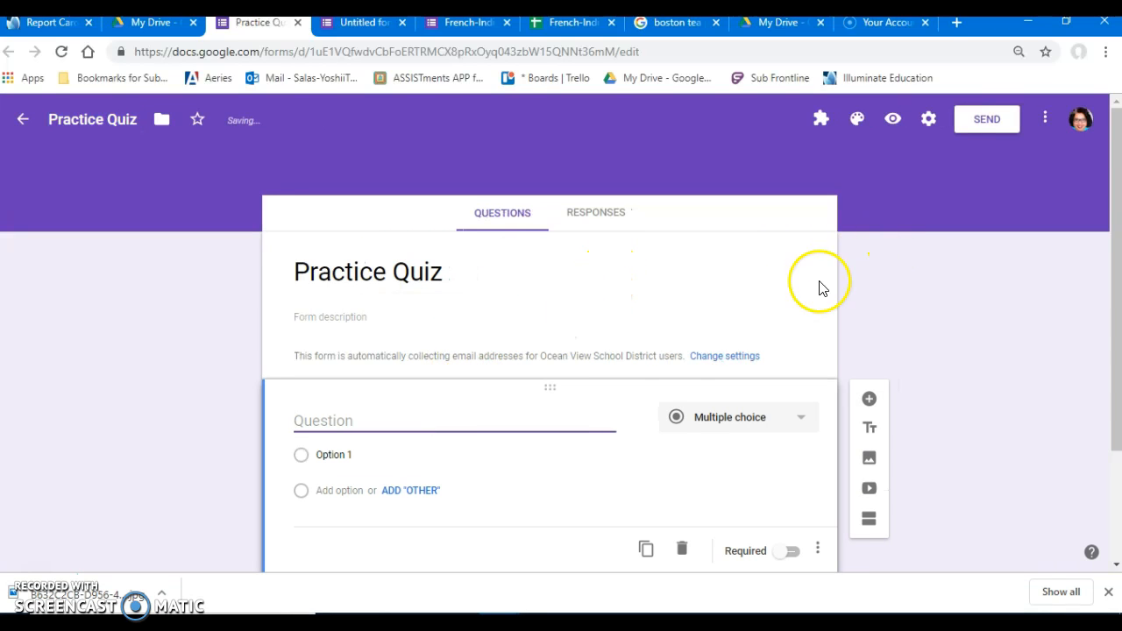
{"action": "scroll", "coordinate": [663, 403], "scroll_direction": "down", "scroll_amount": 1}
{"action": "type", "text": "What is your name?"}
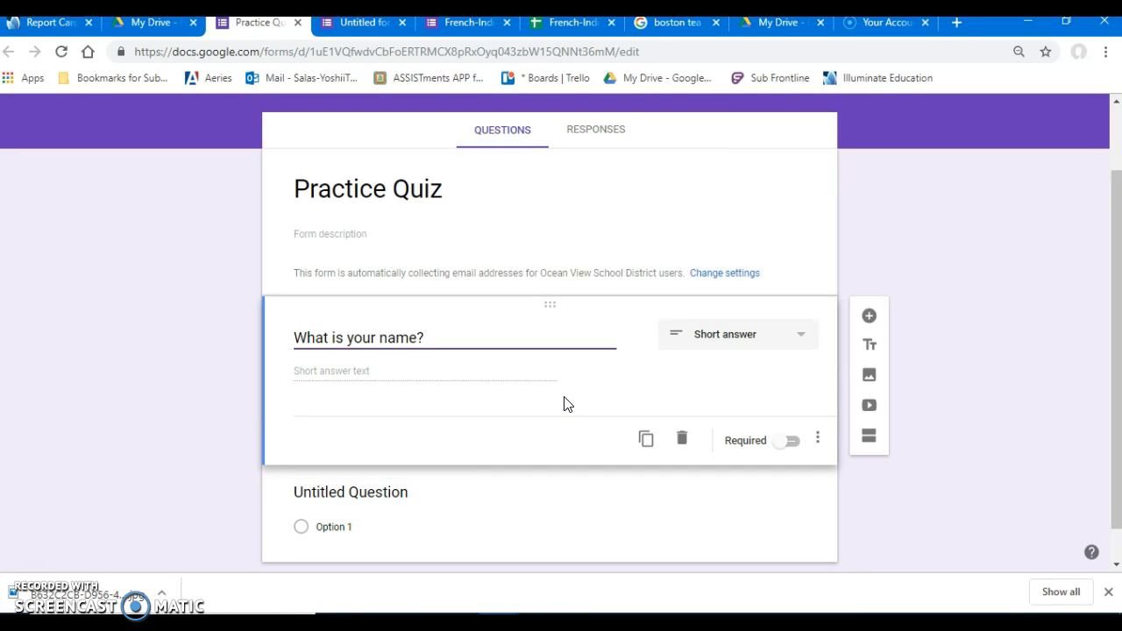
{"action": "left_click", "coordinate": [793, 447]}
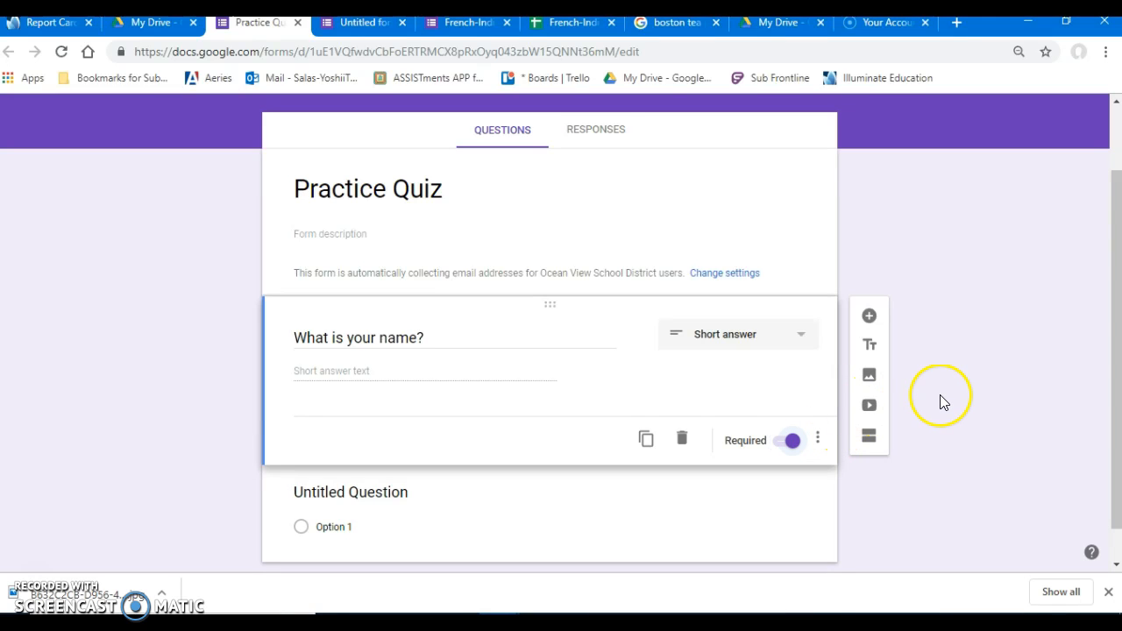
Add a question reading "Why is grass green?" below the name question and set its type to Multiple choice.
{"action": "scroll", "coordinate": [938, 394], "scroll_direction": "down", "scroll_amount": 1}
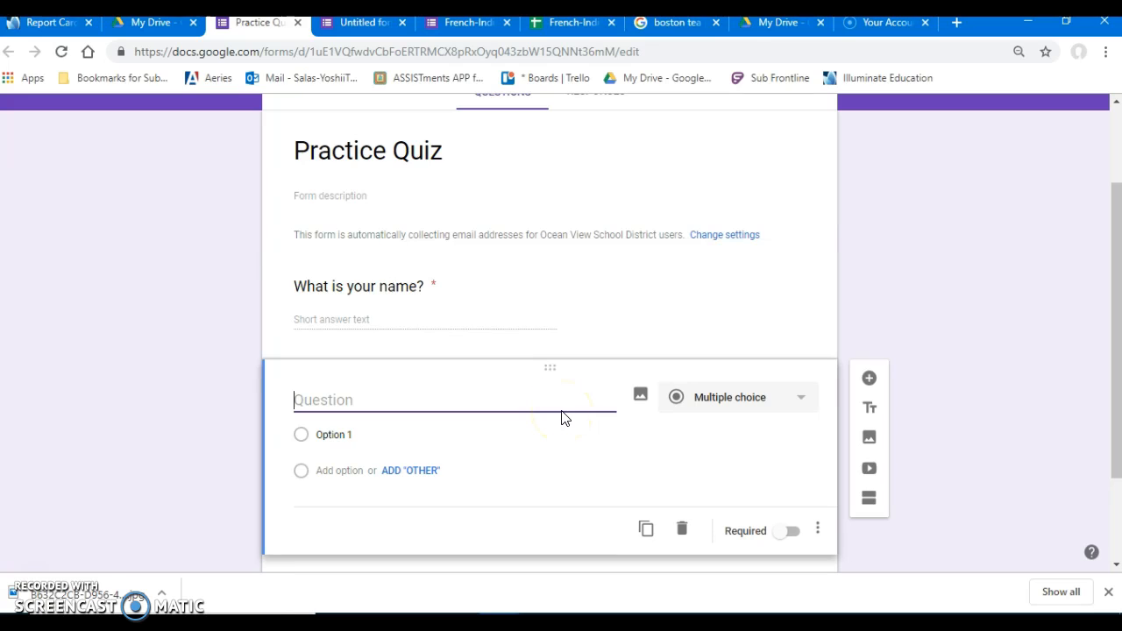
{"action": "type", "text": "Why is grass green"}
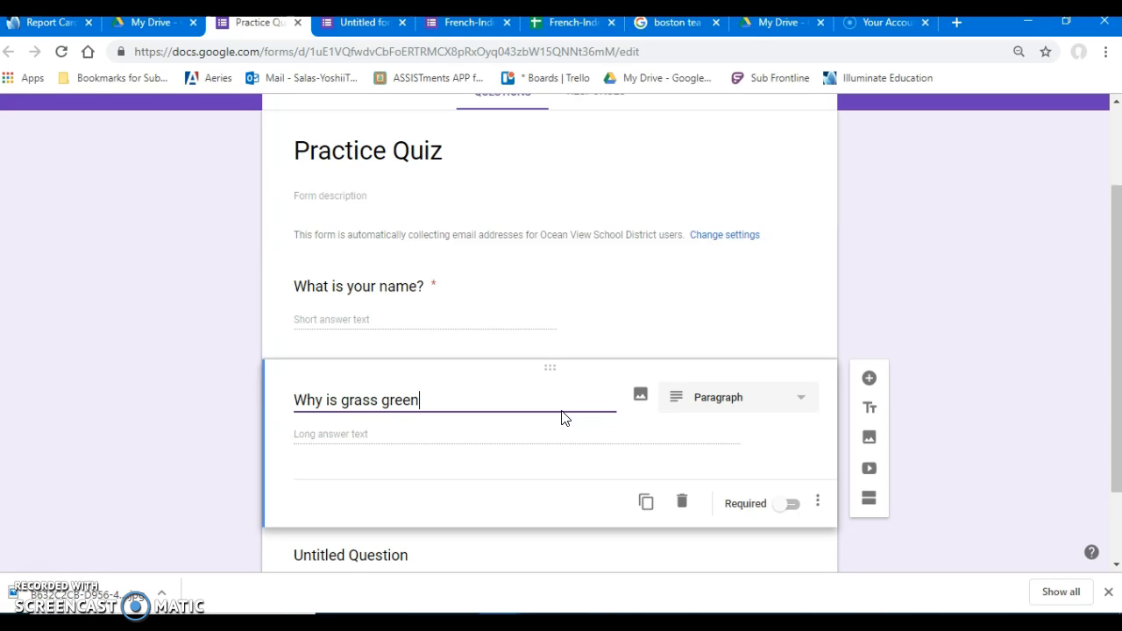
{"action": "type", "text": "?"}
{"action": "left_click", "coordinate": [684, 399]}
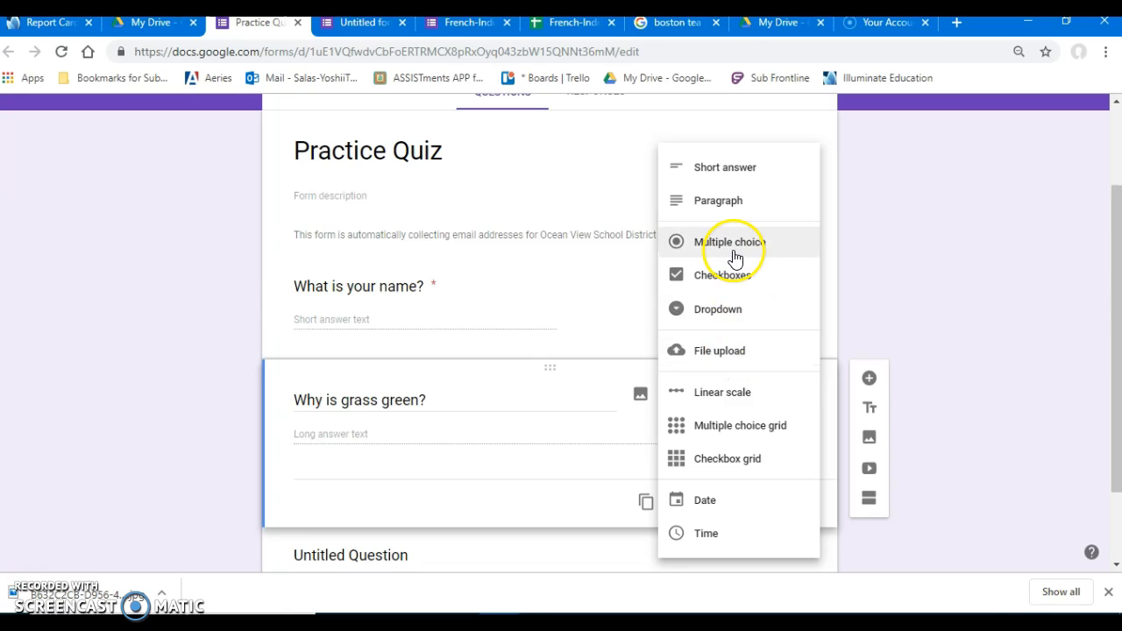
{"action": "left_click", "coordinate": [733, 251]}
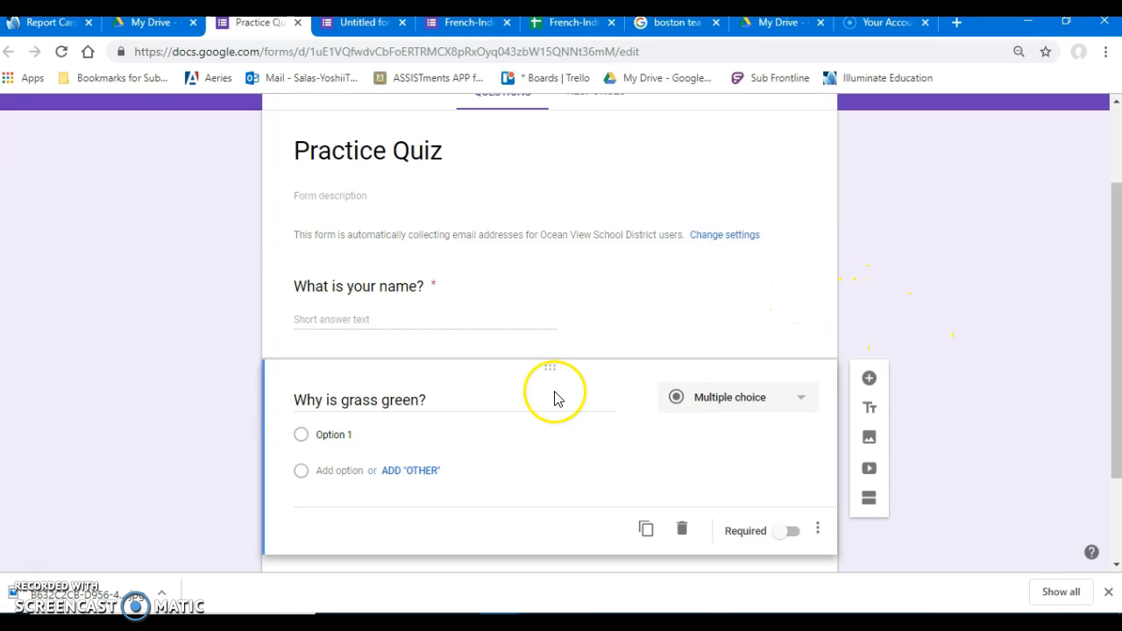
Enter the answer options "Photosynthesis", "Carbonation" and "Environmental Concerns" for the grass question.
{"action": "left_click", "coordinate": [351, 434]}
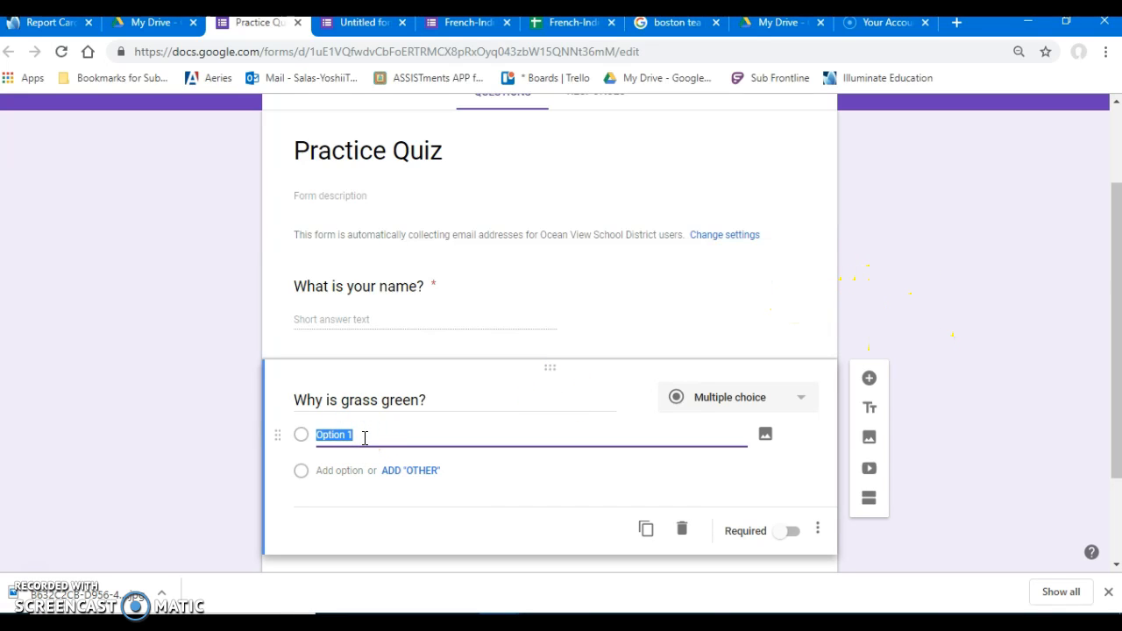
{"action": "type", "text": "Photosynthesis"}
{"action": "left_click", "coordinate": [370, 468]}
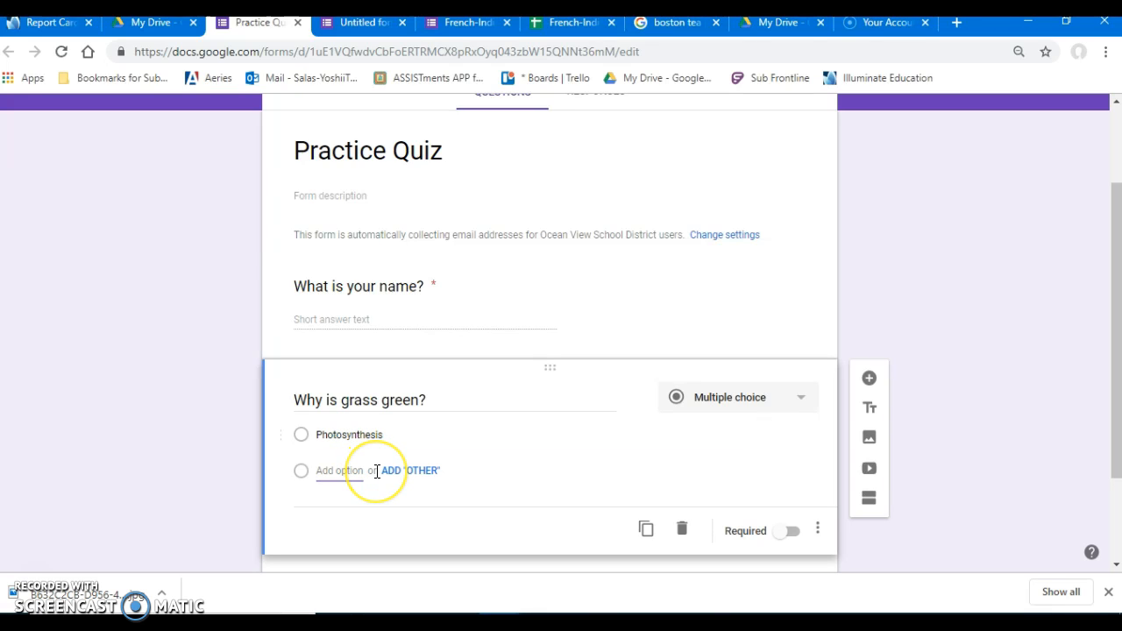
{"action": "type", "text": "Carbo"}
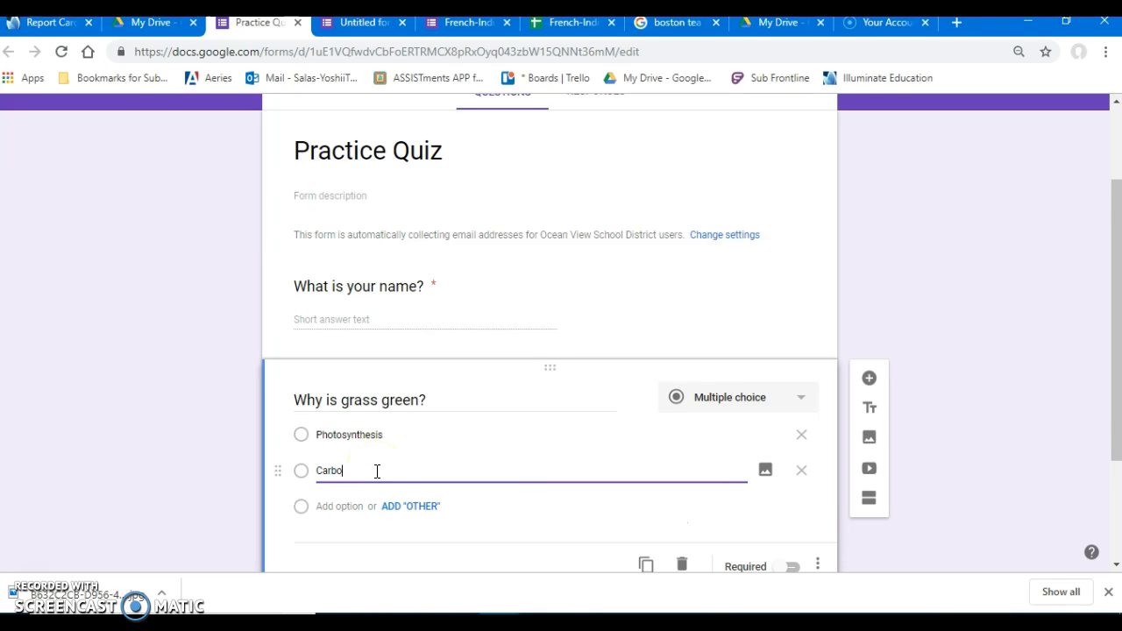
{"action": "key", "text": "Tab"}
{"action": "key", "text": "Tab"}
{"action": "key", "text": "Tab"}
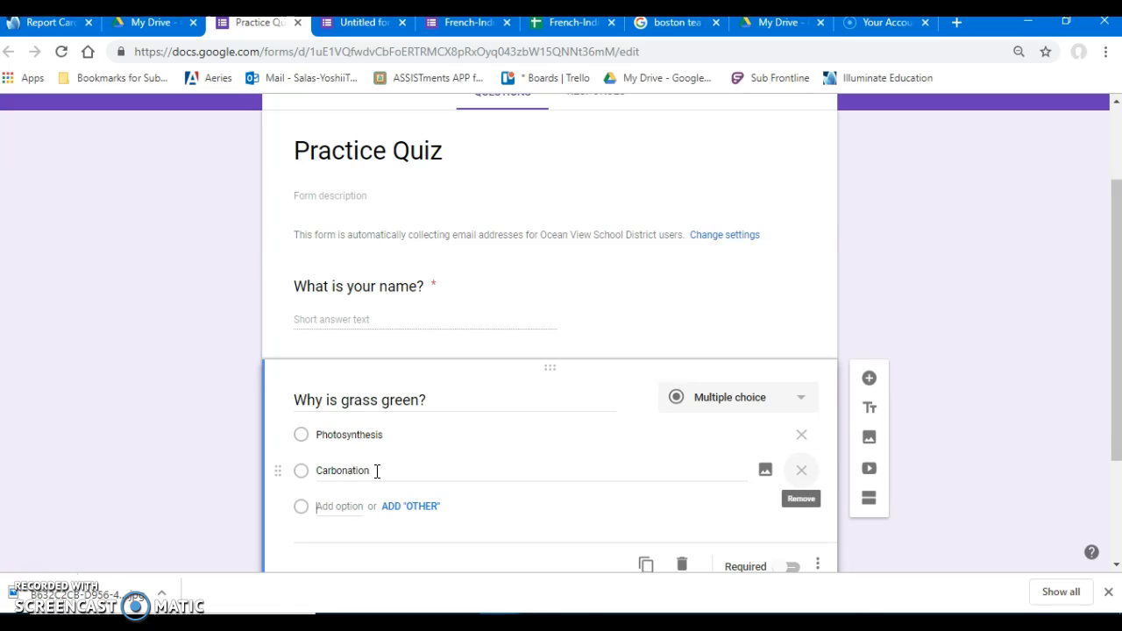
{"action": "type", "text": "Environmental Concerns"}
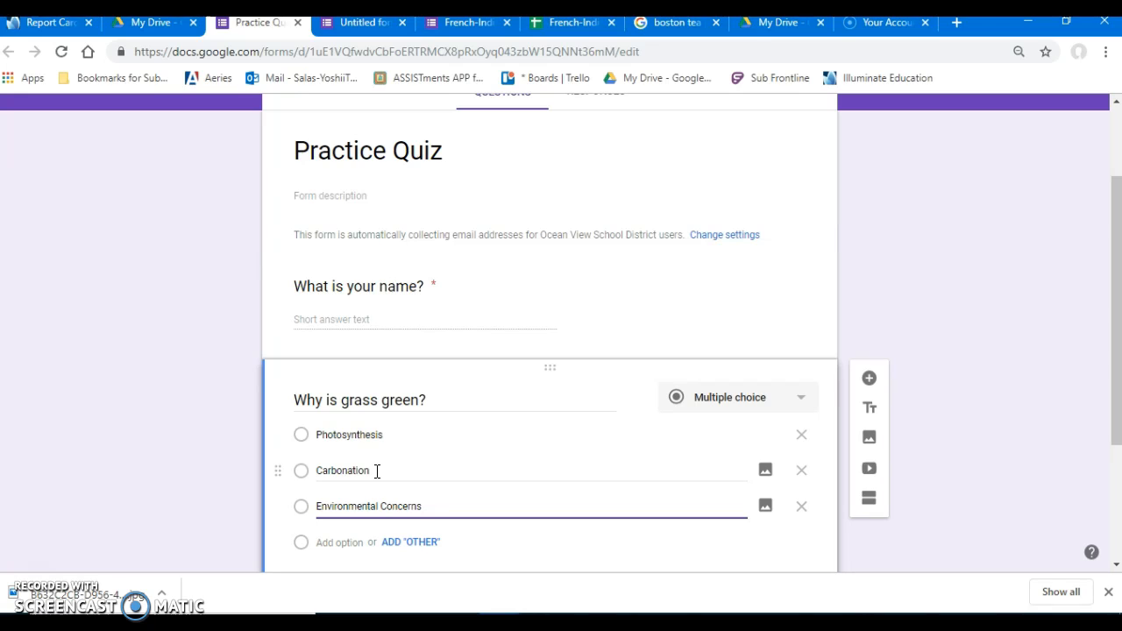
{"action": "left_click", "coordinate": [919, 369]}
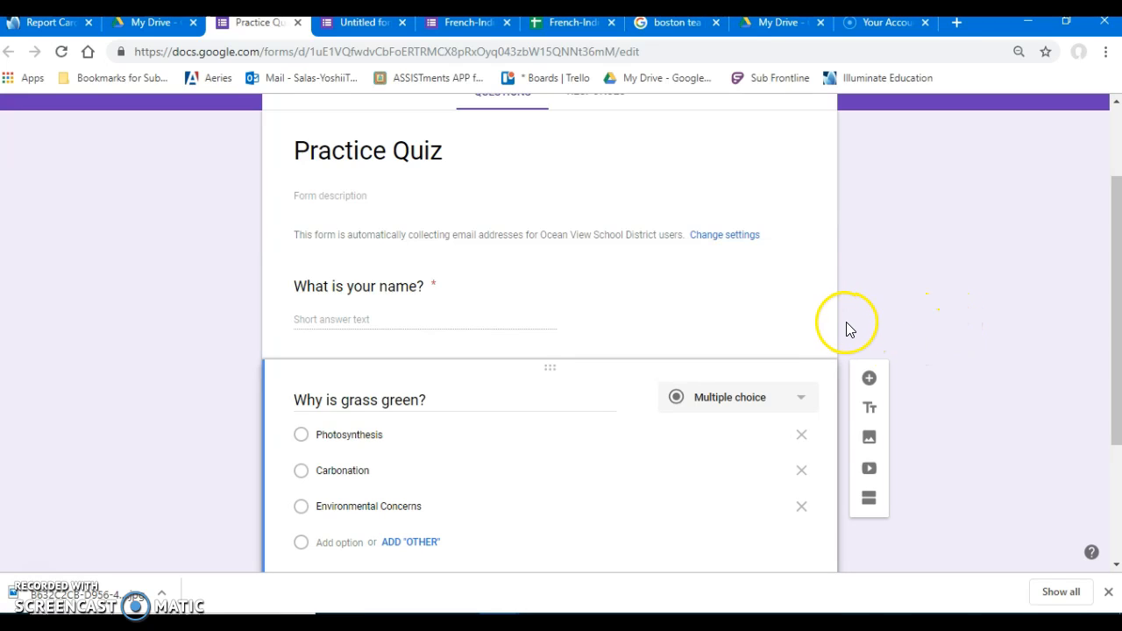
In the form's general settings, turn off response receipts and limit respondents to 1 response.
{"action": "scroll", "coordinate": [861, 320], "scroll_direction": "up", "scroll_amount": 2}
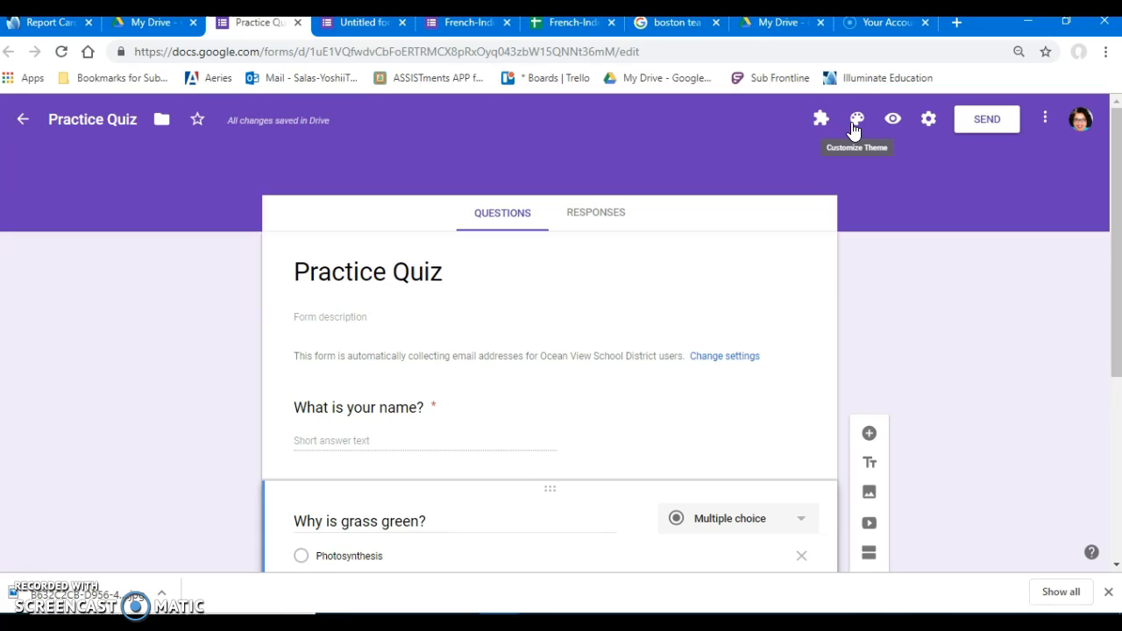
{"action": "left_click", "coordinate": [928, 123]}
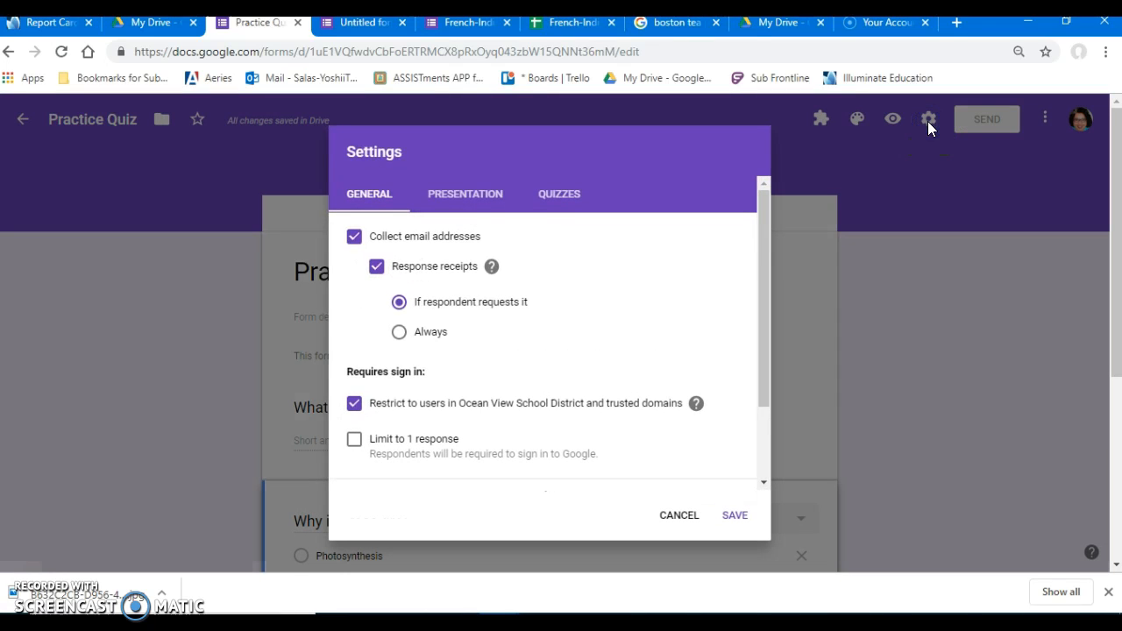
{"action": "scroll", "coordinate": [496, 346], "scroll_direction": "down", "scroll_amount": 2}
{"action": "scroll", "coordinate": [496, 346], "scroll_direction": "up", "scroll_amount": 2}
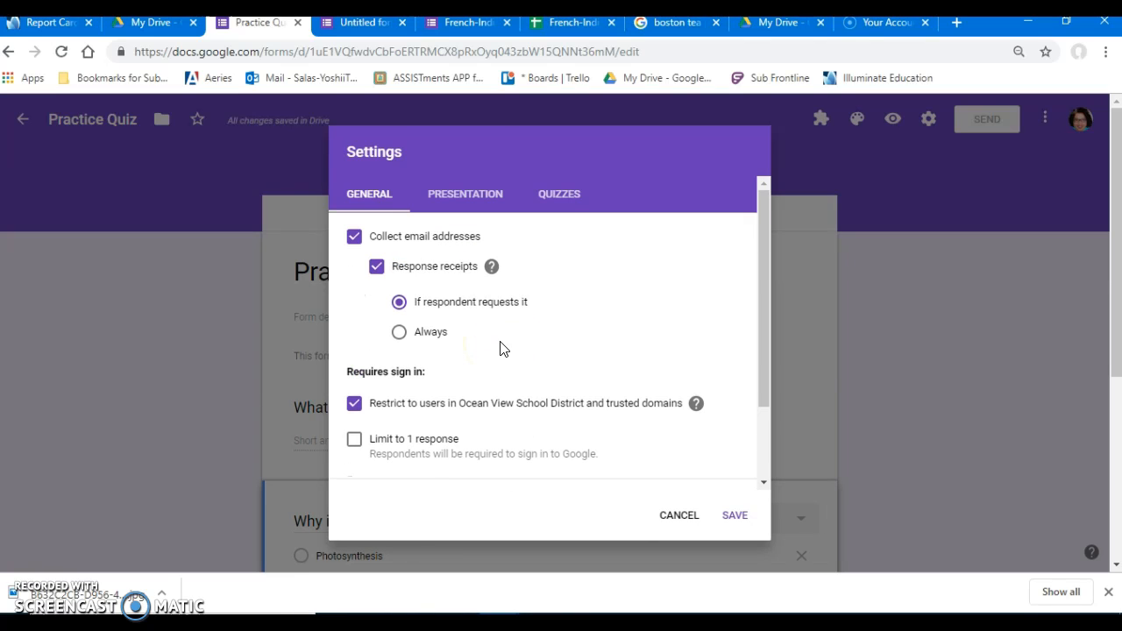
{"action": "left_click", "coordinate": [376, 267]}
{"action": "scroll", "coordinate": [493, 306], "scroll_direction": "down", "scroll_amount": 1}
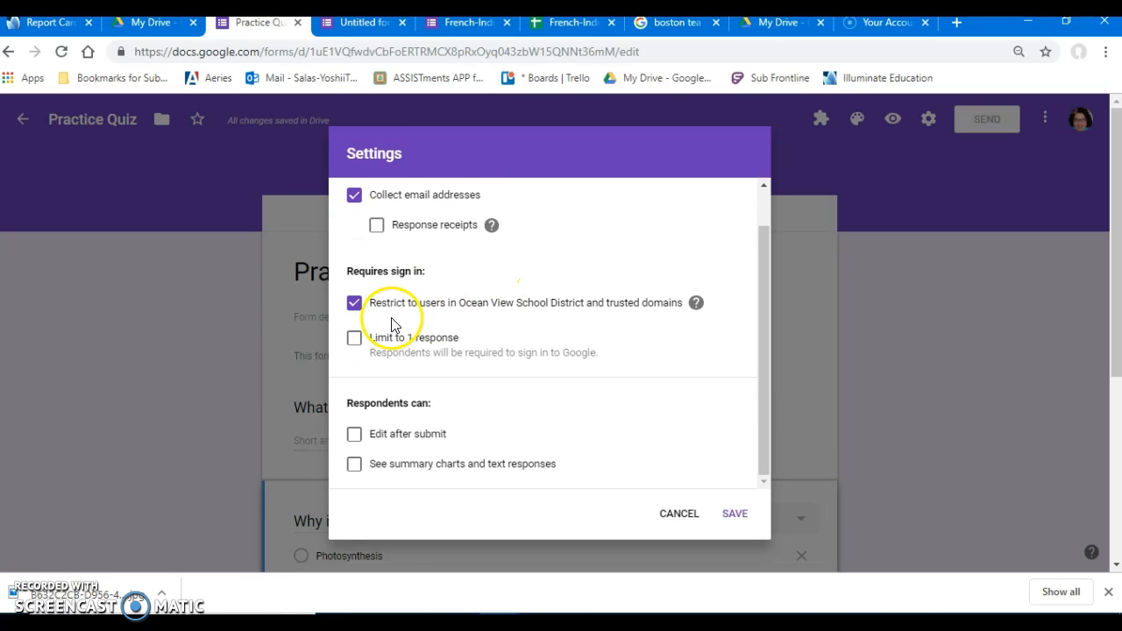
{"action": "left_click", "coordinate": [355, 305]}
{"action": "left_click", "coordinate": [355, 338]}
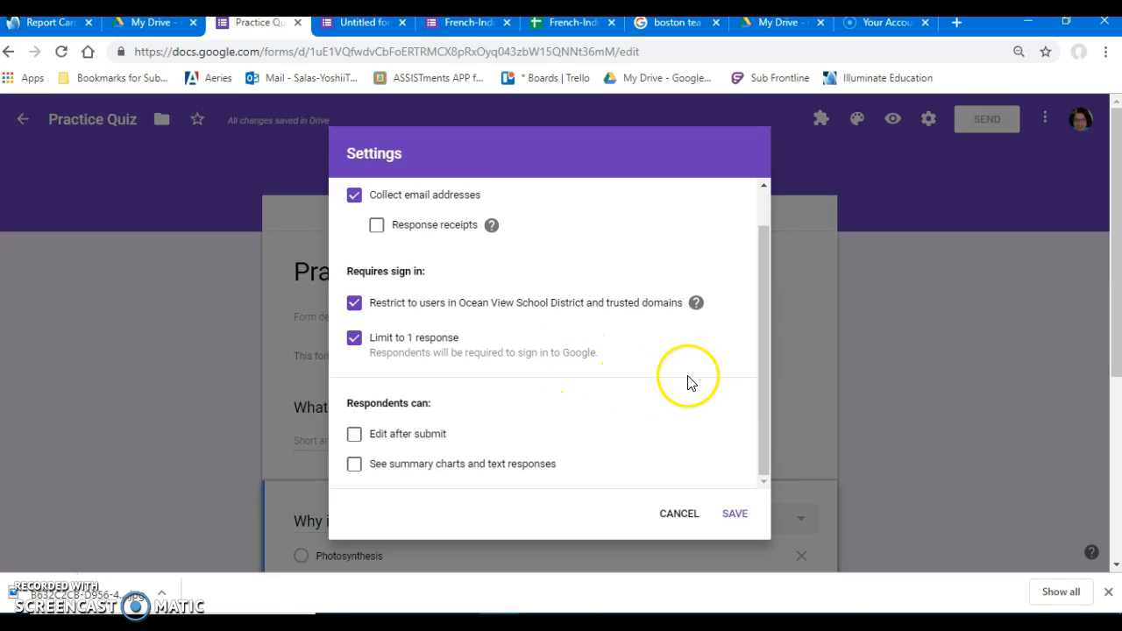
Turn on the progress bar in the form's presentation settings.
{"action": "scroll", "coordinate": [694, 375], "scroll_direction": "up", "scroll_amount": 1}
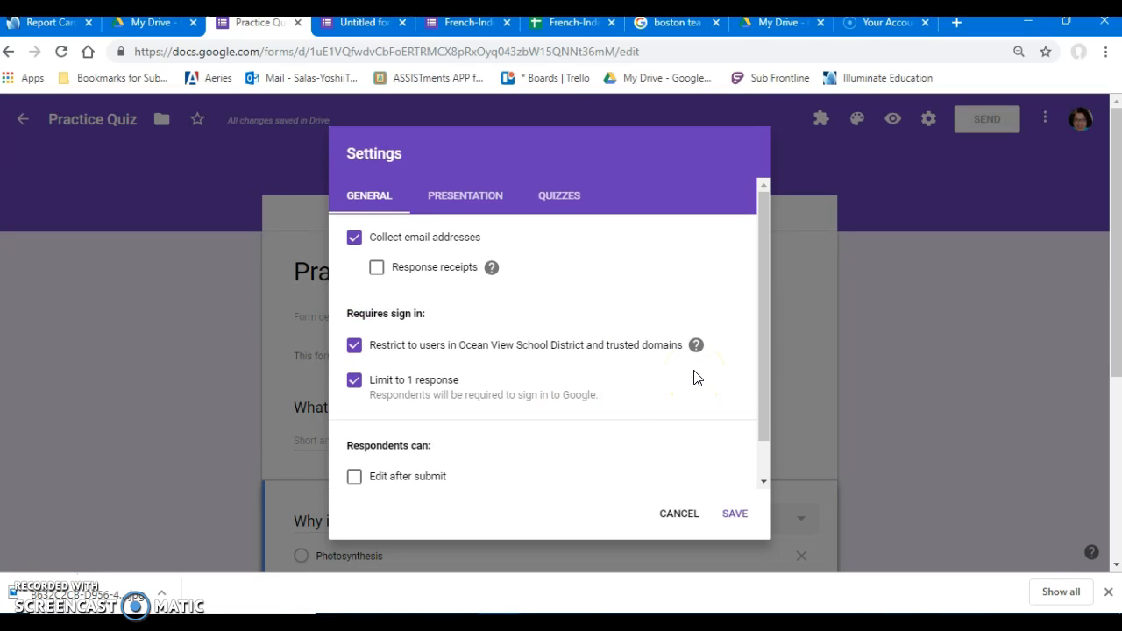
{"action": "scroll", "coordinate": [693, 375], "scroll_direction": "down", "scroll_amount": 1}
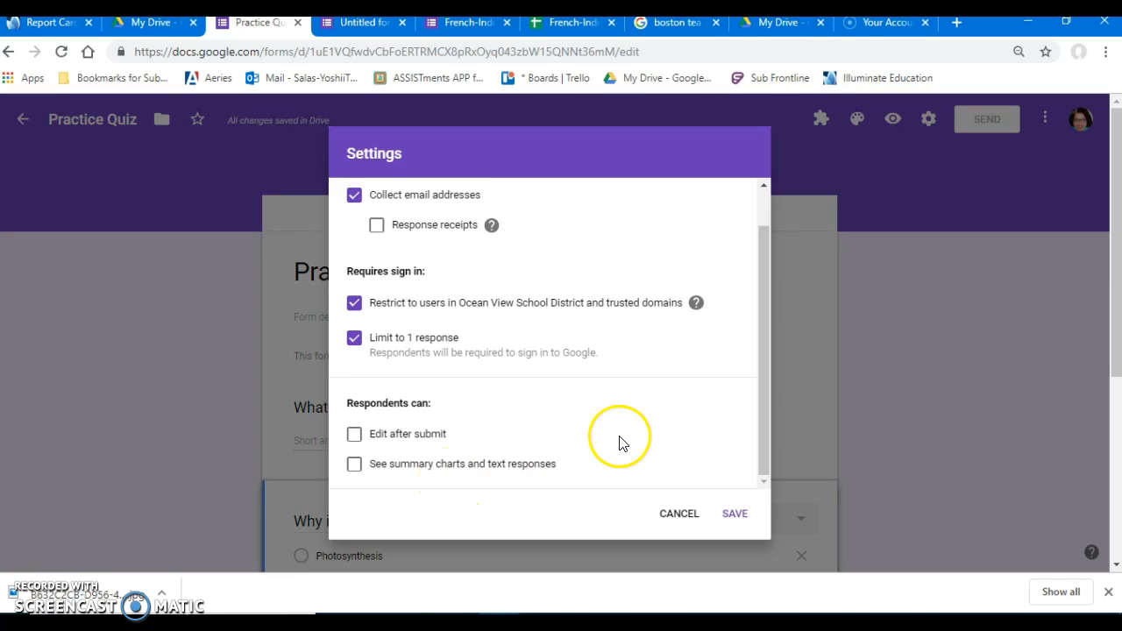
{"action": "scroll", "coordinate": [619, 442], "scroll_direction": "down", "scroll_amount": 2}
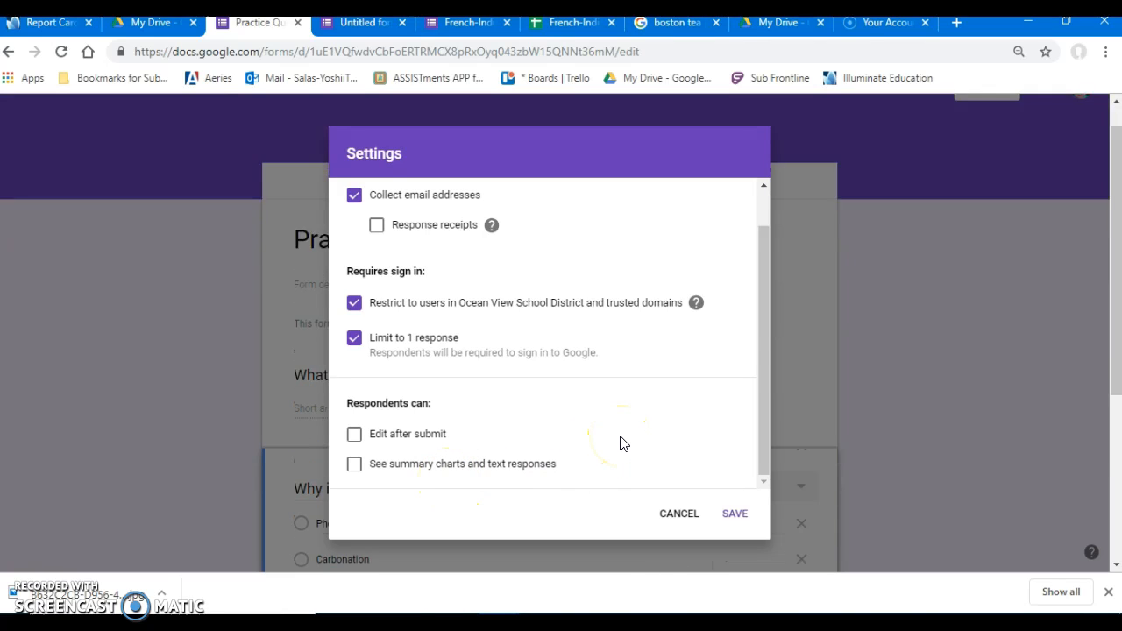
{"action": "scroll", "coordinate": [619, 442], "scroll_direction": "up", "scroll_amount": 2}
{"action": "left_click_drag", "start_coordinate": [762, 332], "coordinate": [760, 289]}
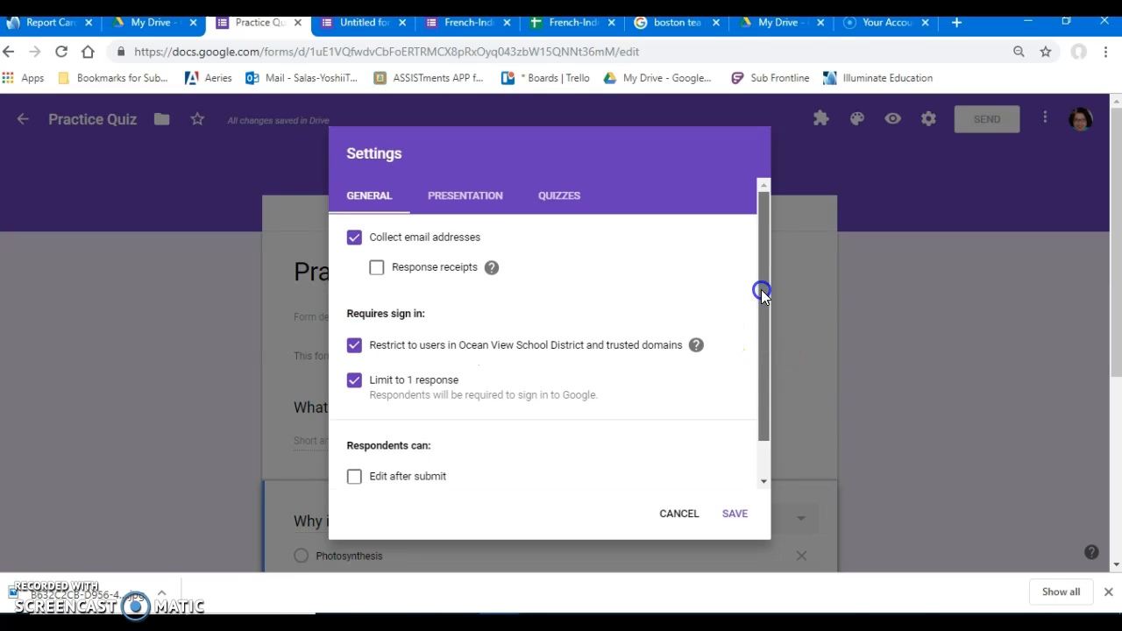
{"action": "left_click", "coordinate": [480, 200]}
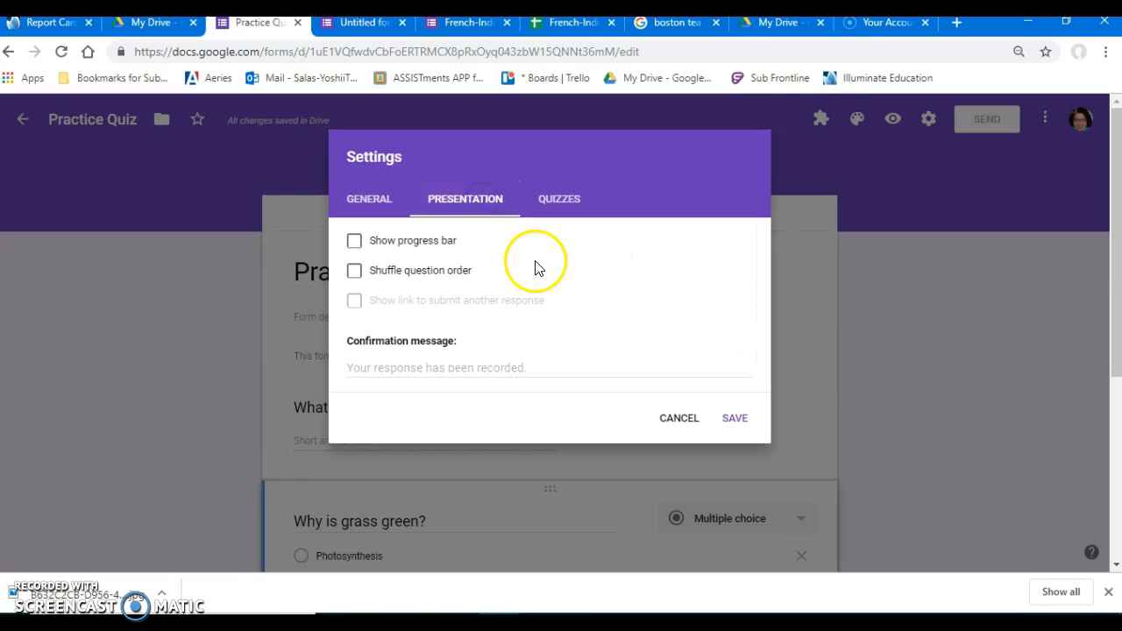
{"action": "scroll", "coordinate": [423, 306], "scroll_direction": "down", "scroll_amount": 3}
{"action": "scroll", "coordinate": [422, 335], "scroll_direction": "up", "scroll_amount": 3}
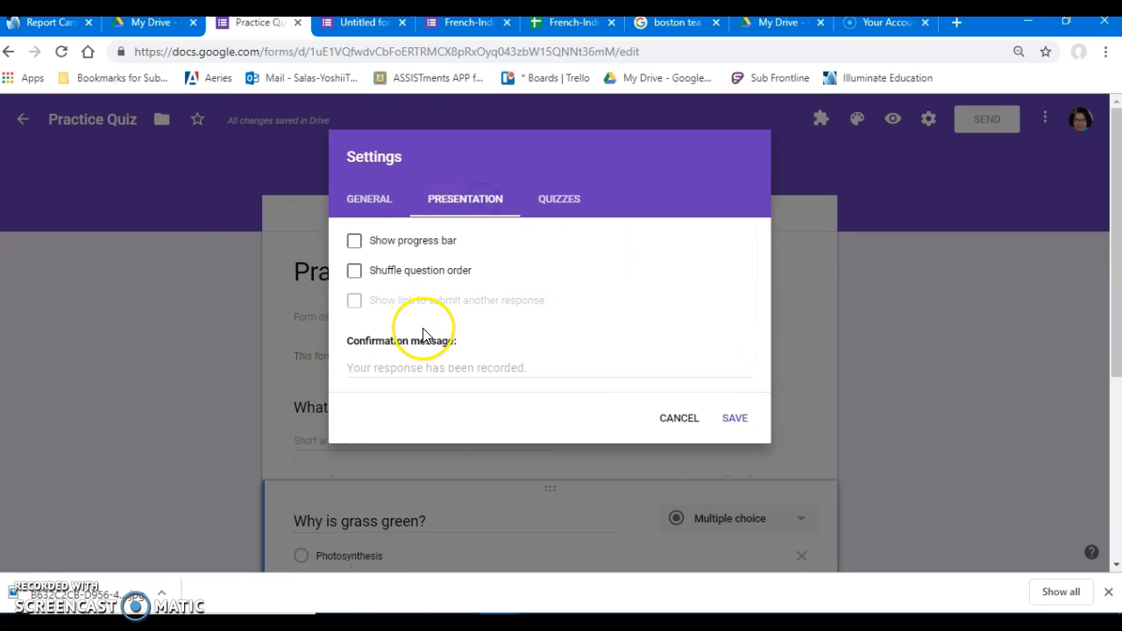
{"action": "left_click", "coordinate": [365, 244]}
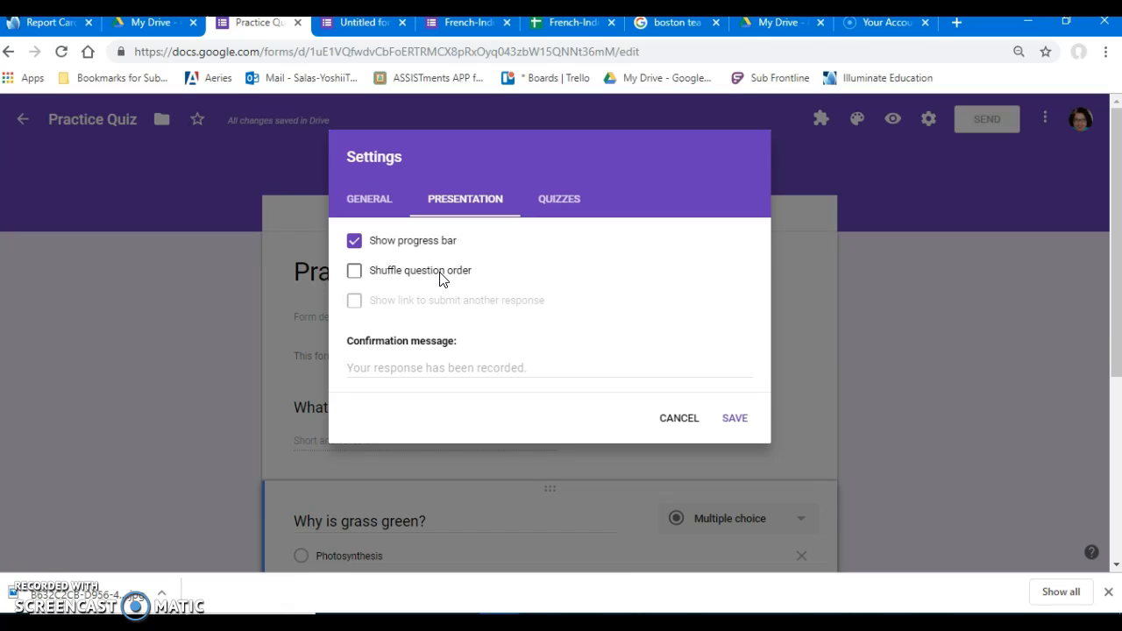
Set the form's confirmation message to "Thank you for completing your quiz.".
{"action": "left_click", "coordinate": [449, 363]}
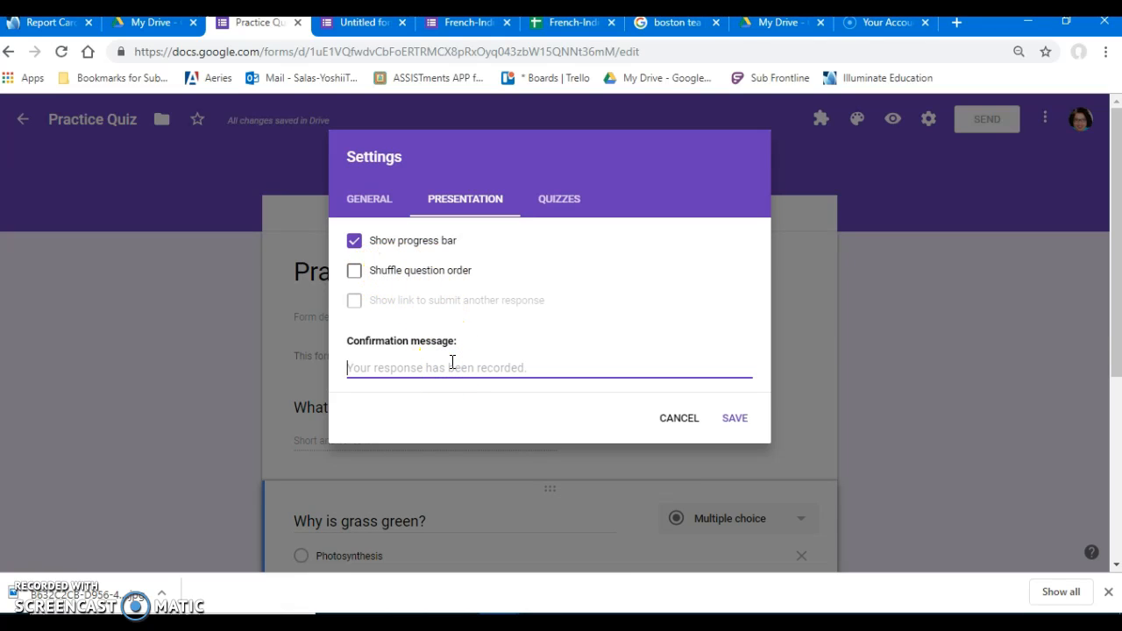
{"action": "type", "text": "Thank you for completing your quiz."}
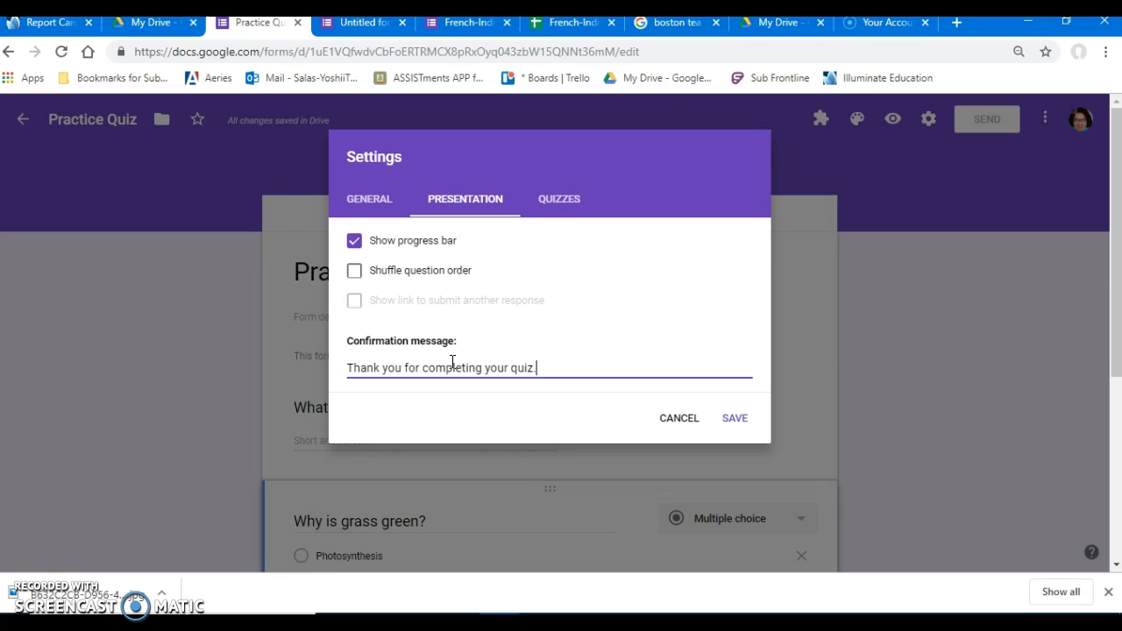
Configure the form as a quiz with grades released later after manual review and correct answers hidden from respondents, and save the settings.
{"action": "left_click", "coordinate": [552, 199]}
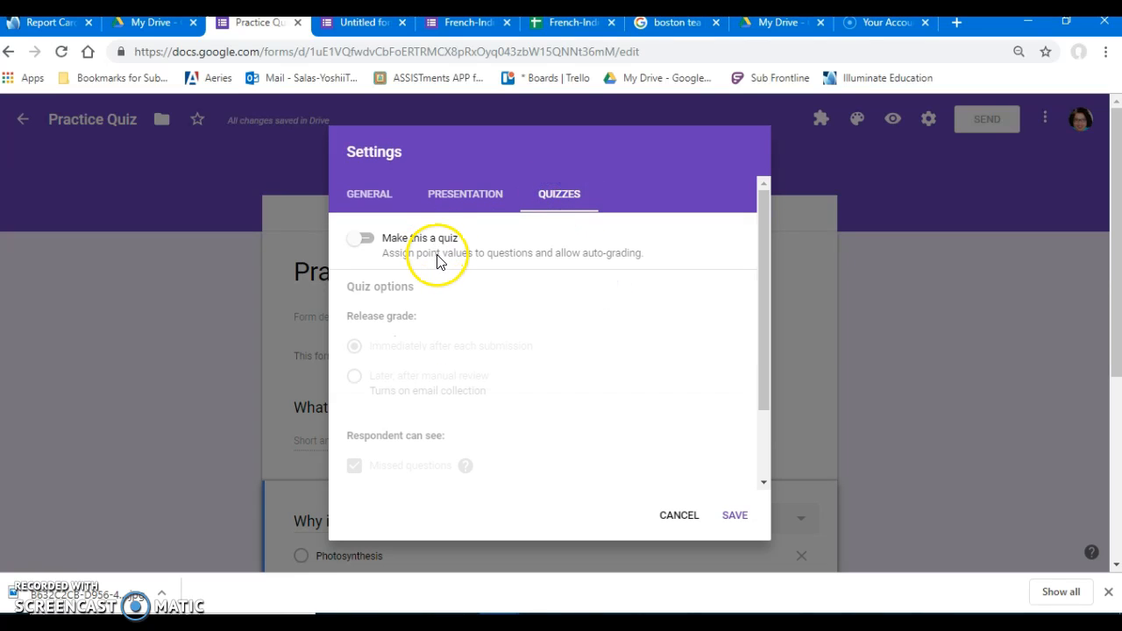
{"action": "left_click", "coordinate": [368, 241]}
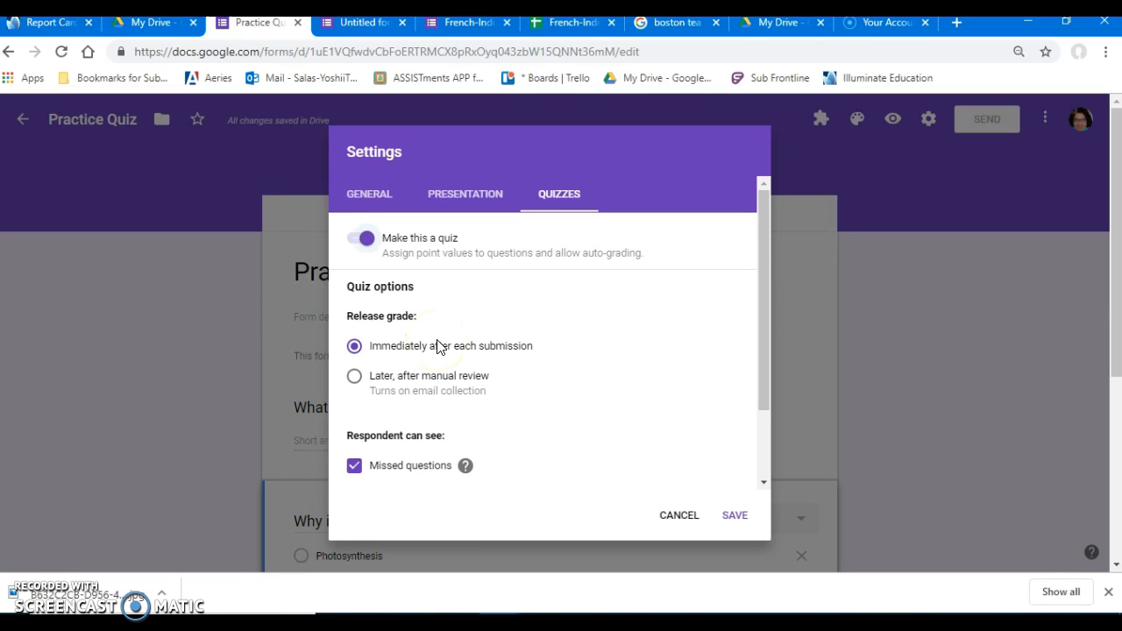
{"action": "scroll", "coordinate": [441, 347], "scroll_direction": "down", "scroll_amount": 2}
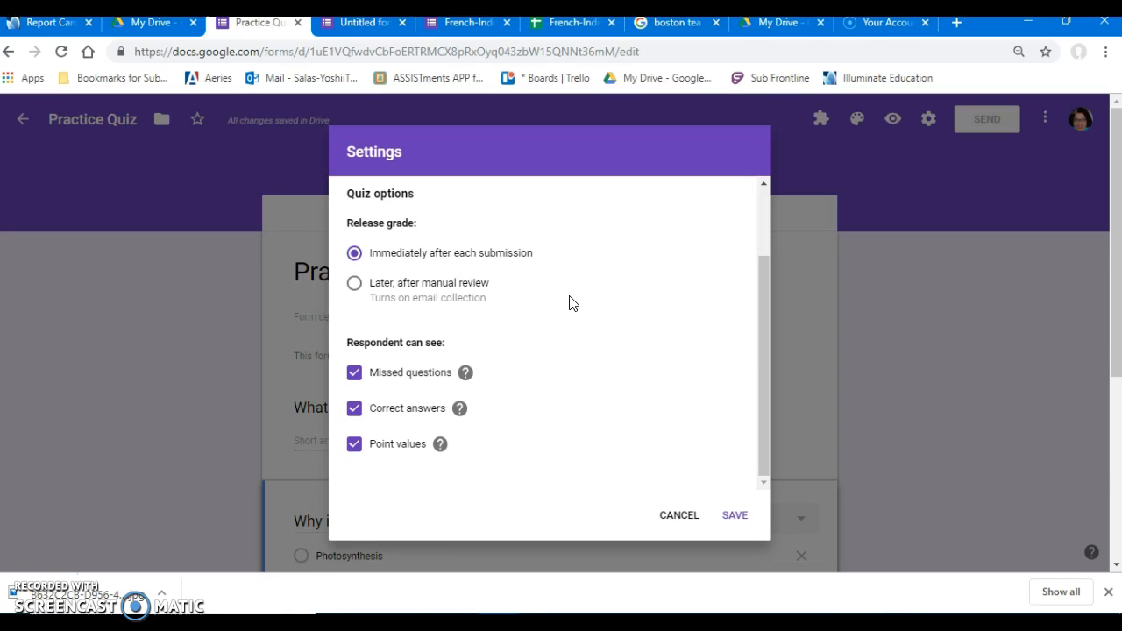
{"action": "left_click", "coordinate": [354, 283]}
{"action": "left_click", "coordinate": [356, 410]}
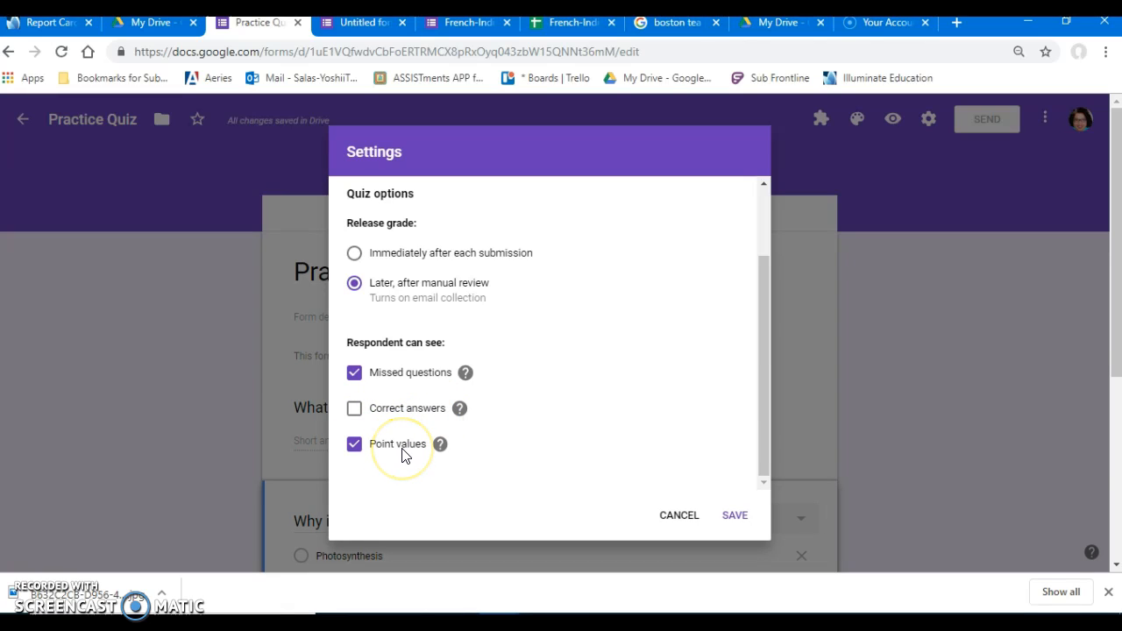
{"action": "left_click", "coordinate": [734, 516]}
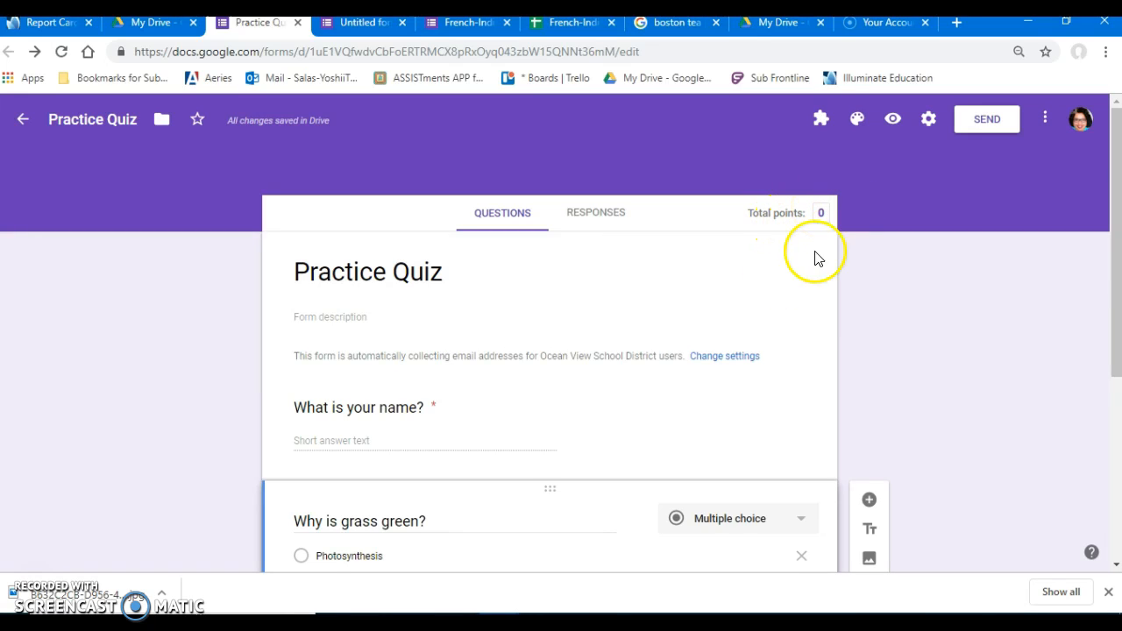
In the answer key for "Why is grass green?", mark "Photosynthesis" as correct and set the question's value to 1 point.
{"action": "scroll", "coordinate": [784, 283], "scroll_direction": "down", "scroll_amount": 1}
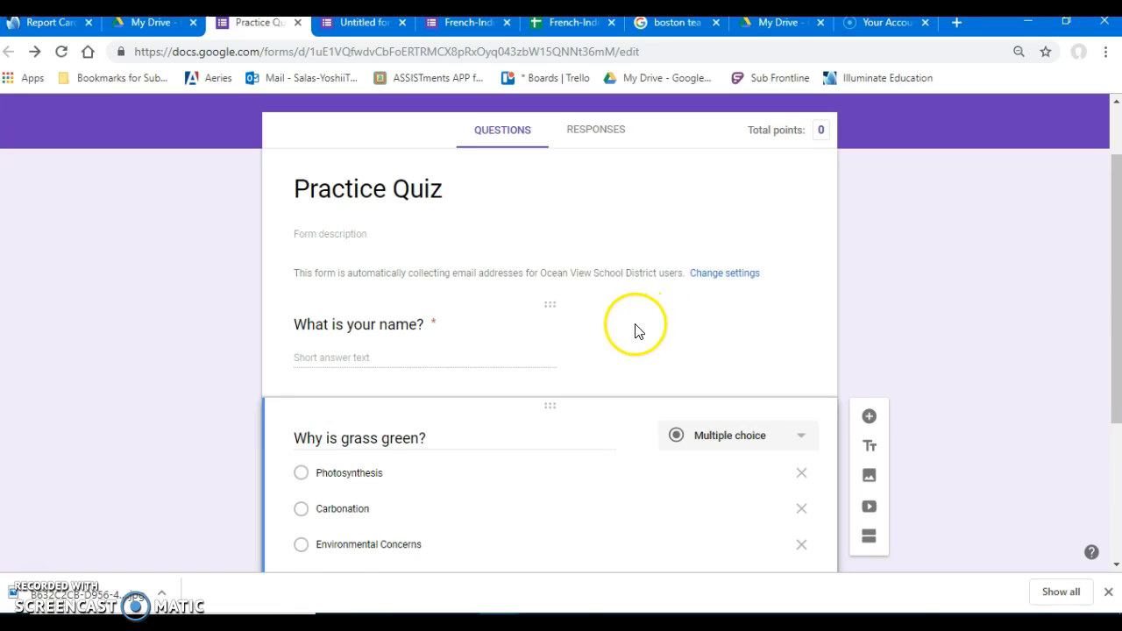
{"action": "left_click", "coordinate": [637, 331]}
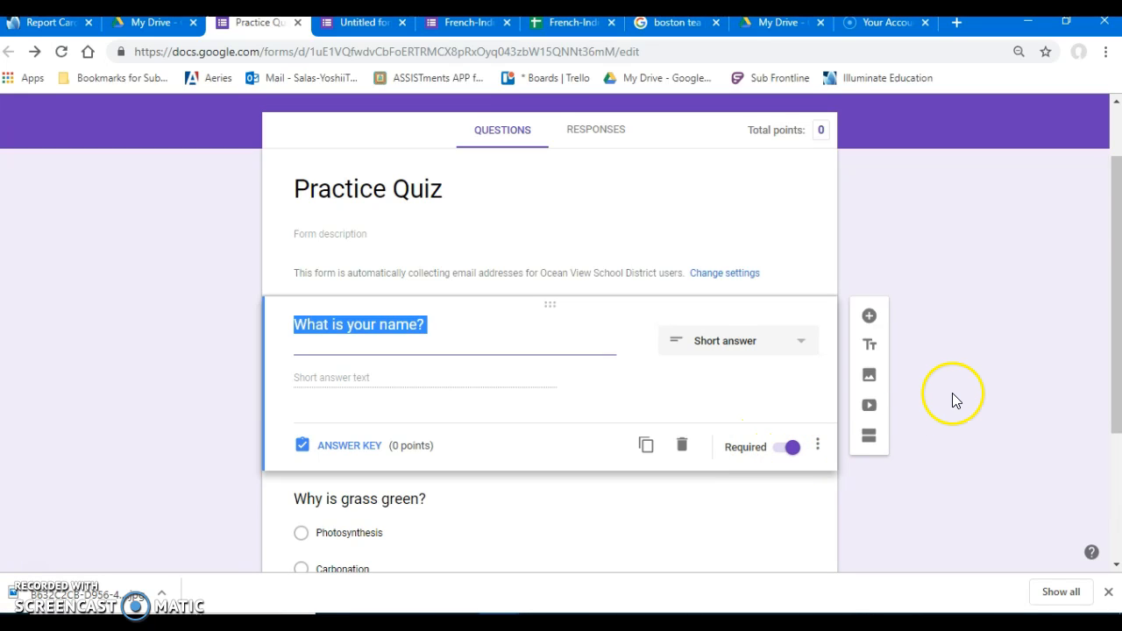
{"action": "scroll", "coordinate": [952, 392], "scroll_direction": "down", "scroll_amount": 2}
{"action": "left_click", "coordinate": [557, 364]}
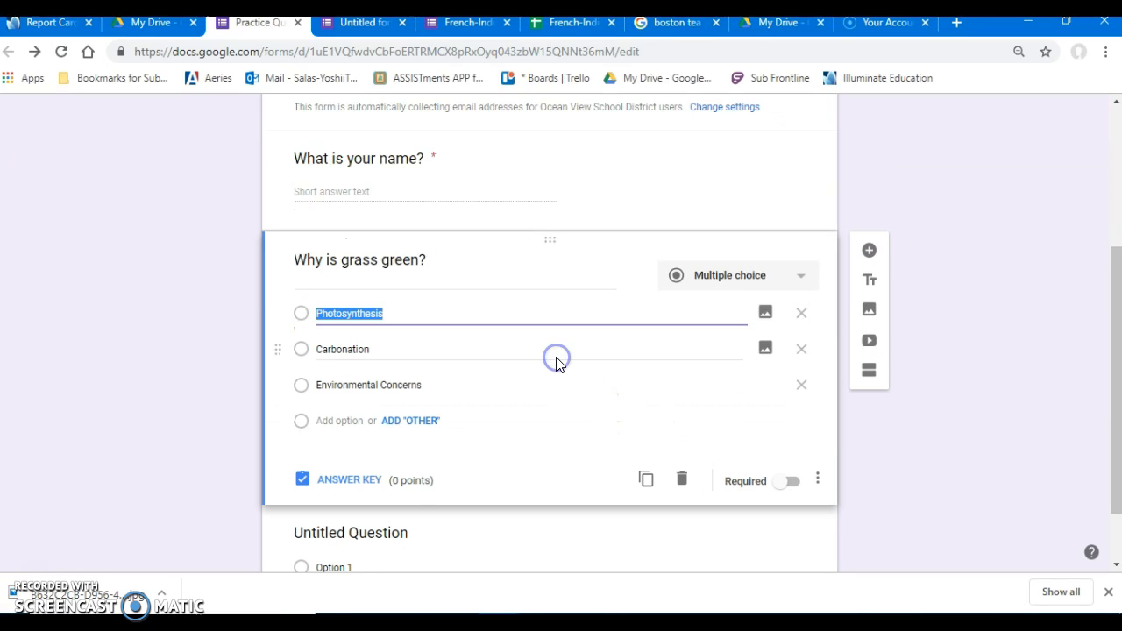
{"action": "left_click", "coordinate": [344, 479]}
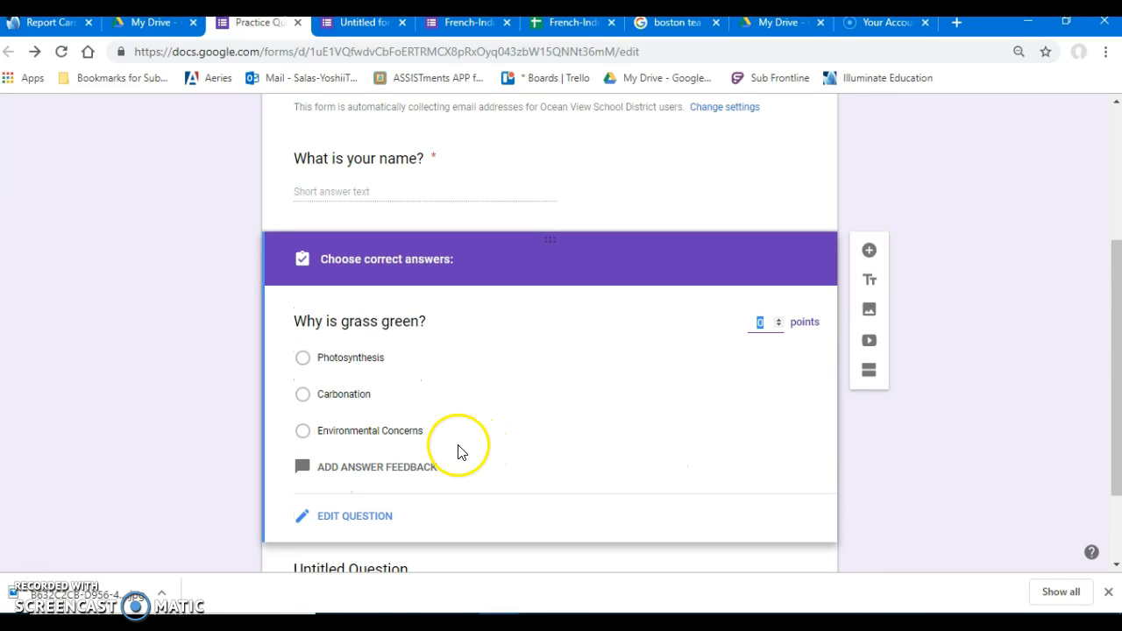
{"action": "left_click", "coordinate": [302, 359]}
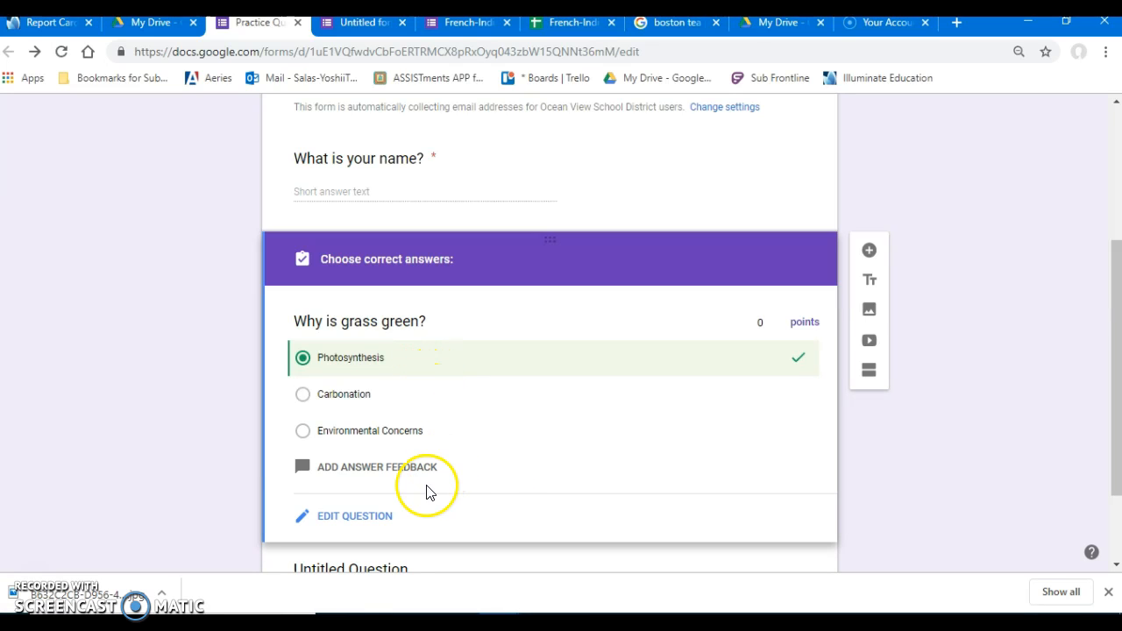
{"action": "scroll", "coordinate": [506, 468], "scroll_direction": "down", "scroll_amount": 1}
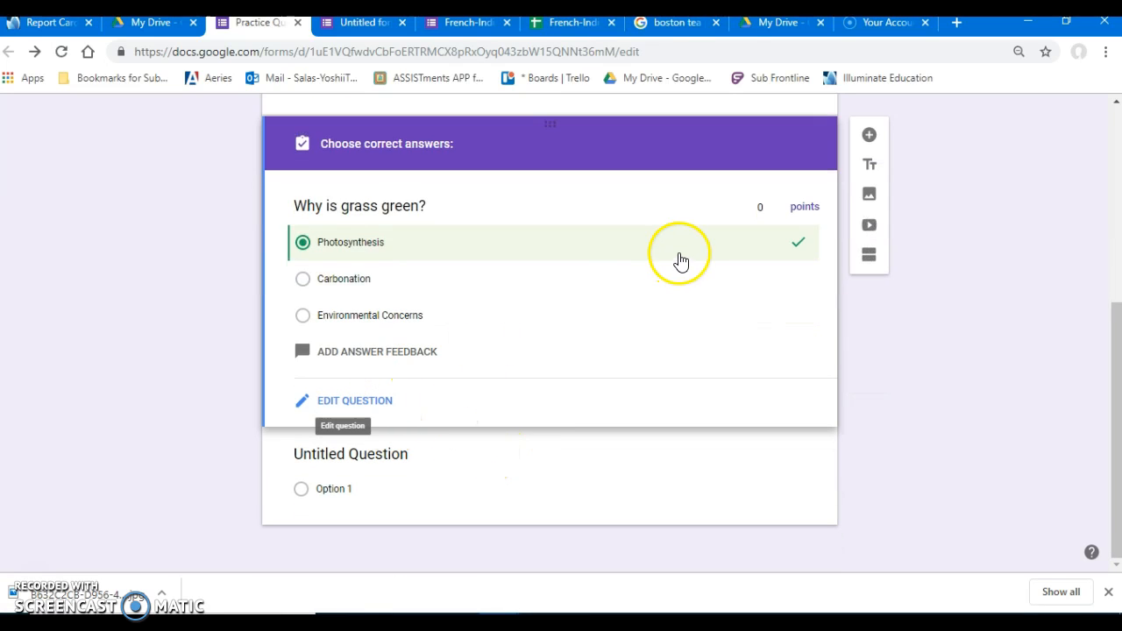
{"action": "left_click", "coordinate": [779, 207]}
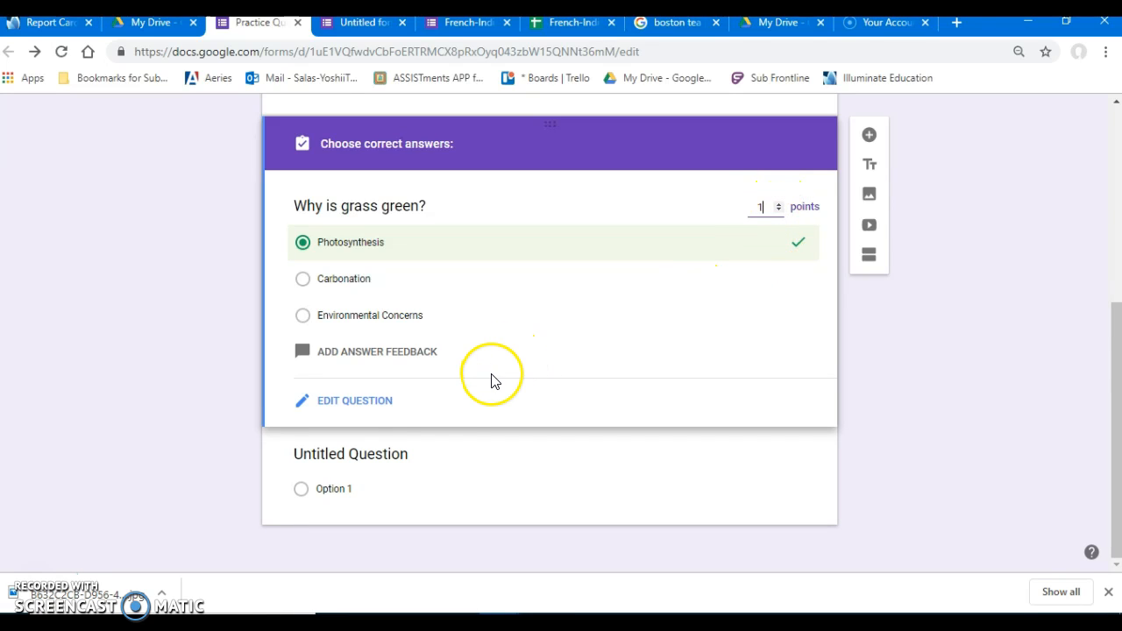
Add the feedback "Look at page 122 in your textbook for help." for incorrect answers to the grass question.
{"action": "left_click", "coordinate": [375, 355]}
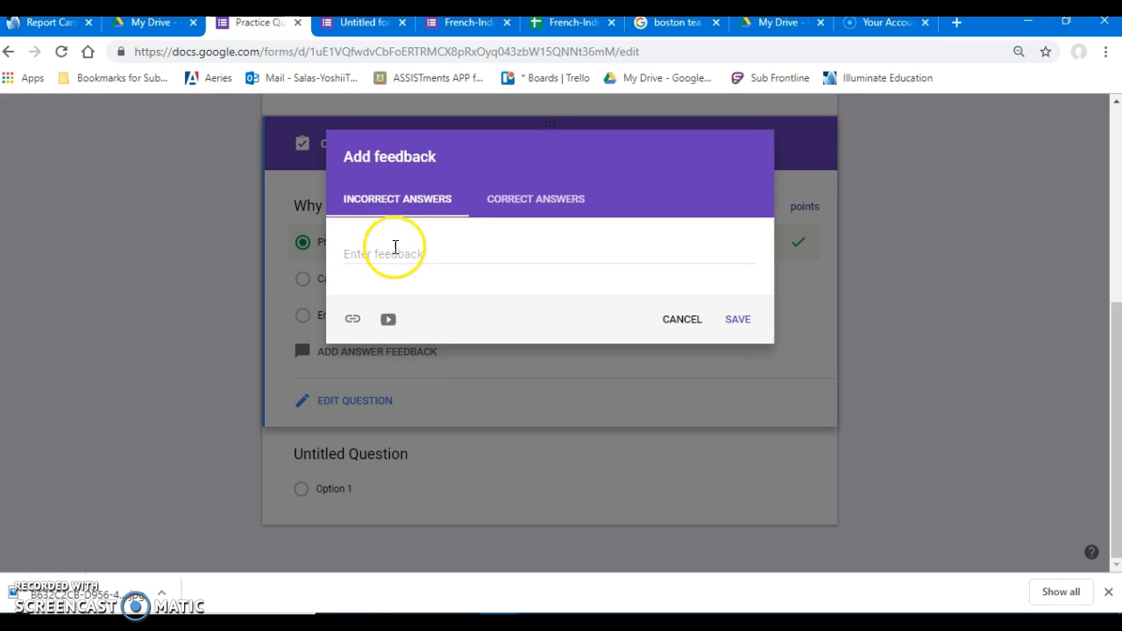
{"action": "left_click", "coordinate": [389, 198]}
{"action": "left_click", "coordinate": [389, 253]}
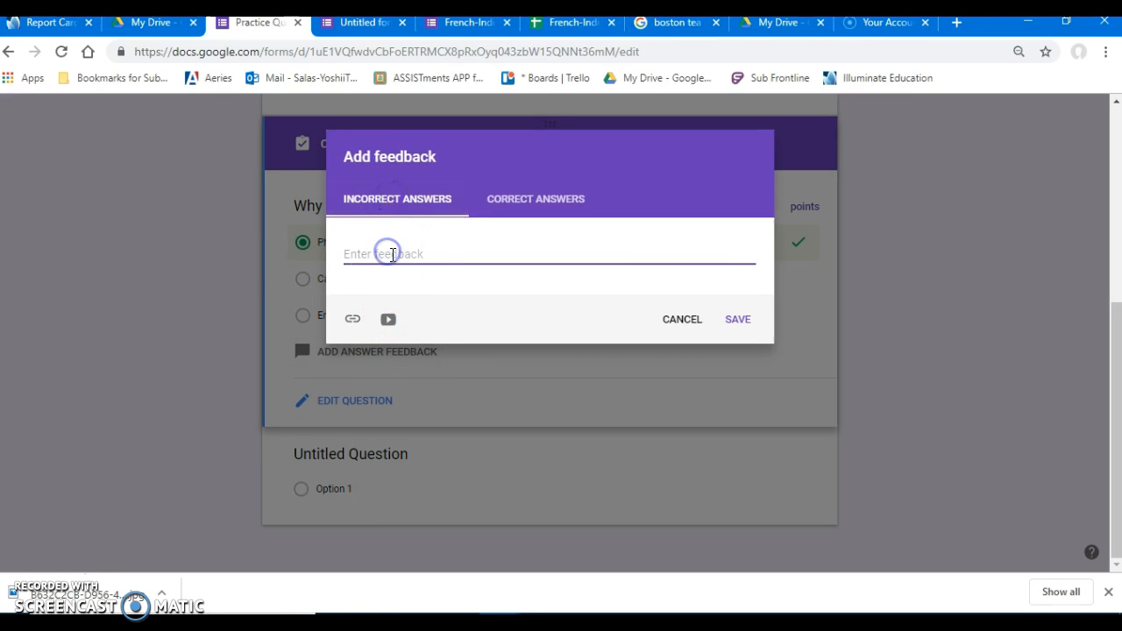
{"action": "type", "text": "Look at page"}
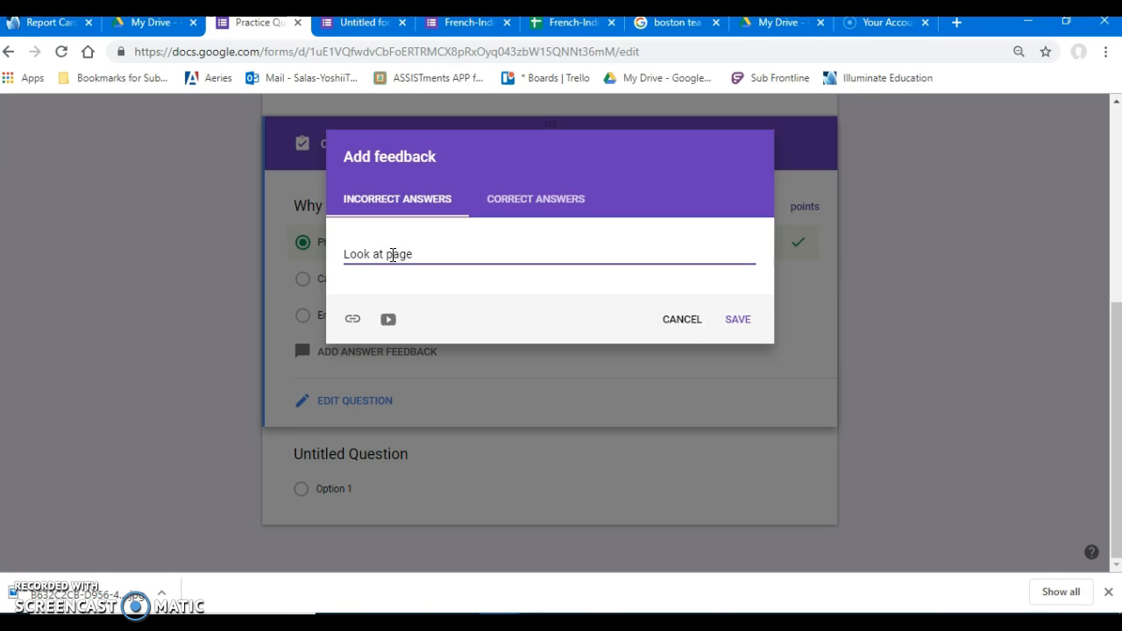
{"action": "type", "text": " 122 in your textbook for help."}
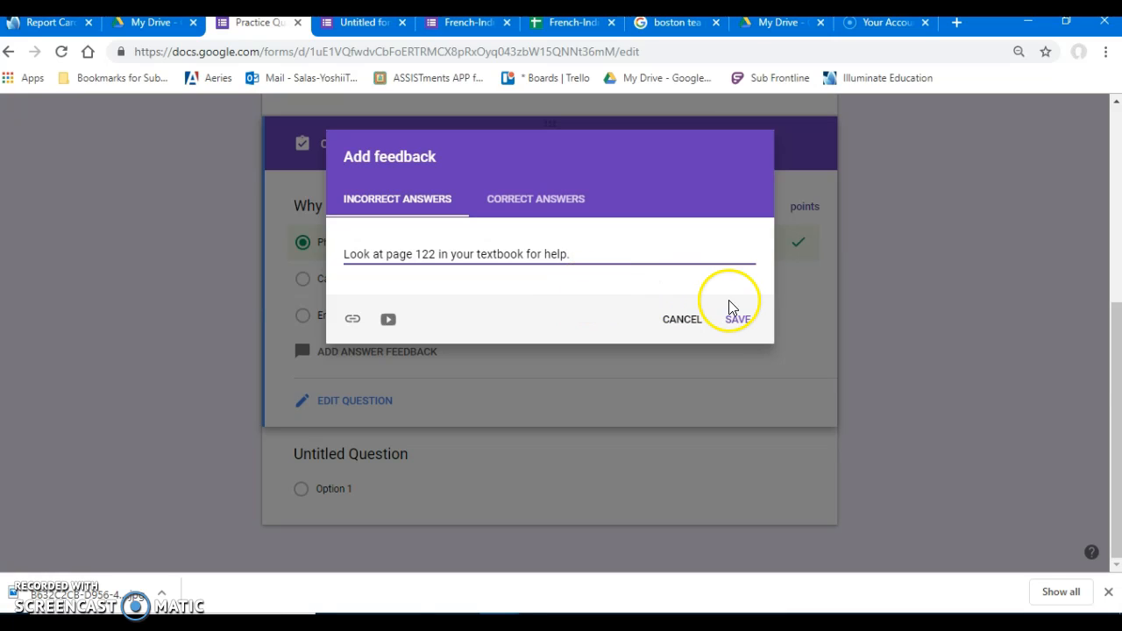
{"action": "left_click", "coordinate": [739, 323]}
{"action": "left_click", "coordinate": [739, 323]}
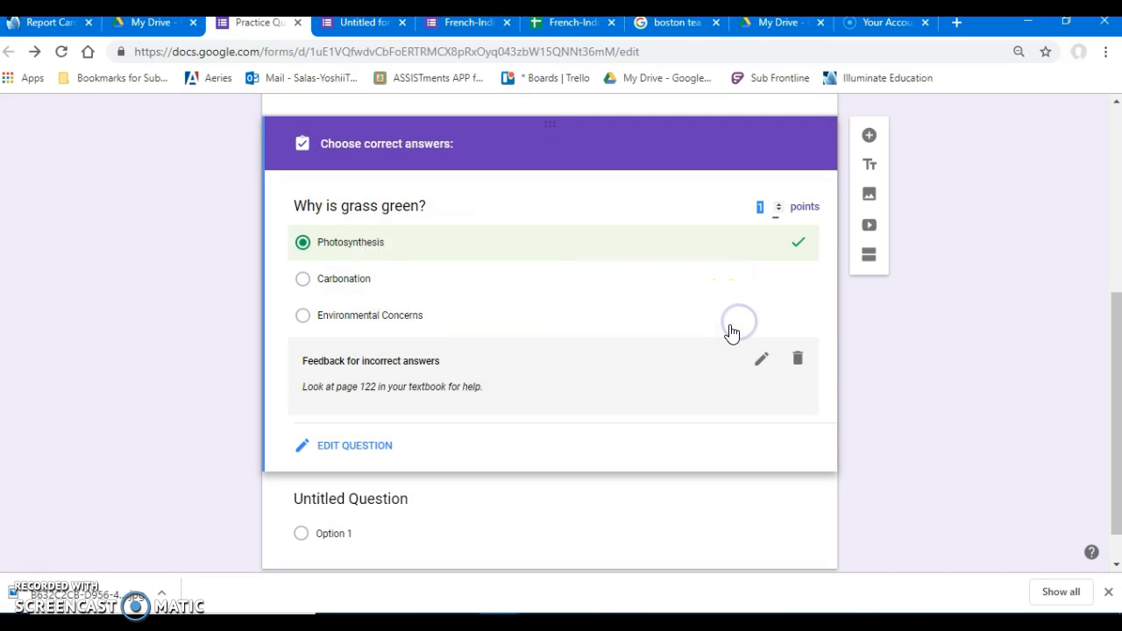
Add a question reading "Why are roses red?" below the grass question and set its type to Paragraph.
{"action": "scroll", "coordinate": [867, 354], "scroll_direction": "down", "scroll_amount": 1}
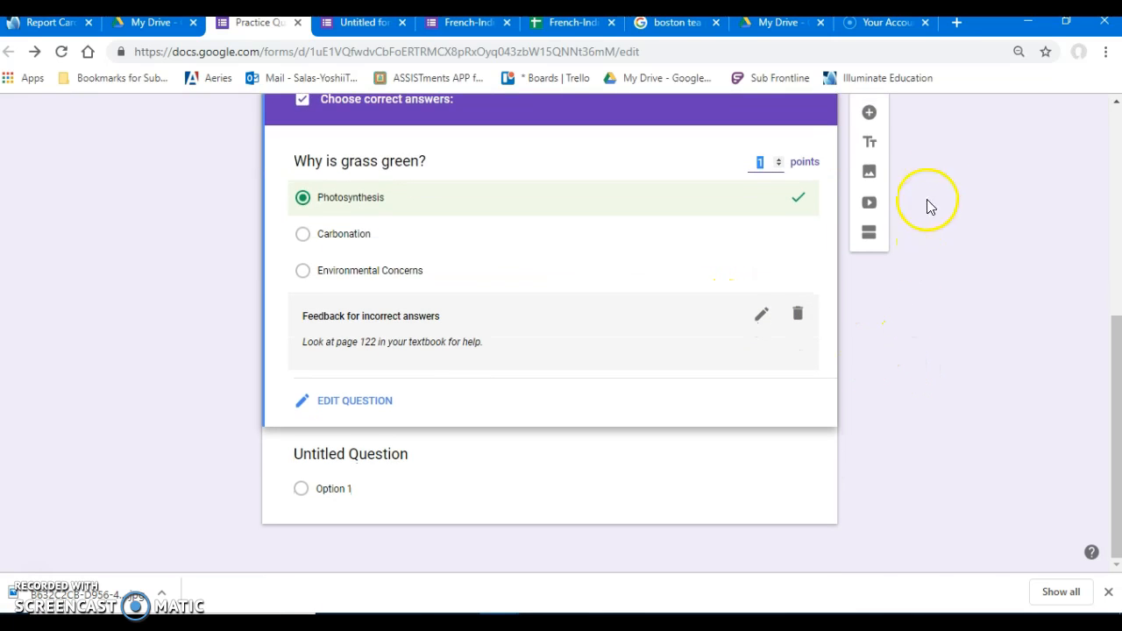
{"action": "left_click", "coordinate": [870, 113]}
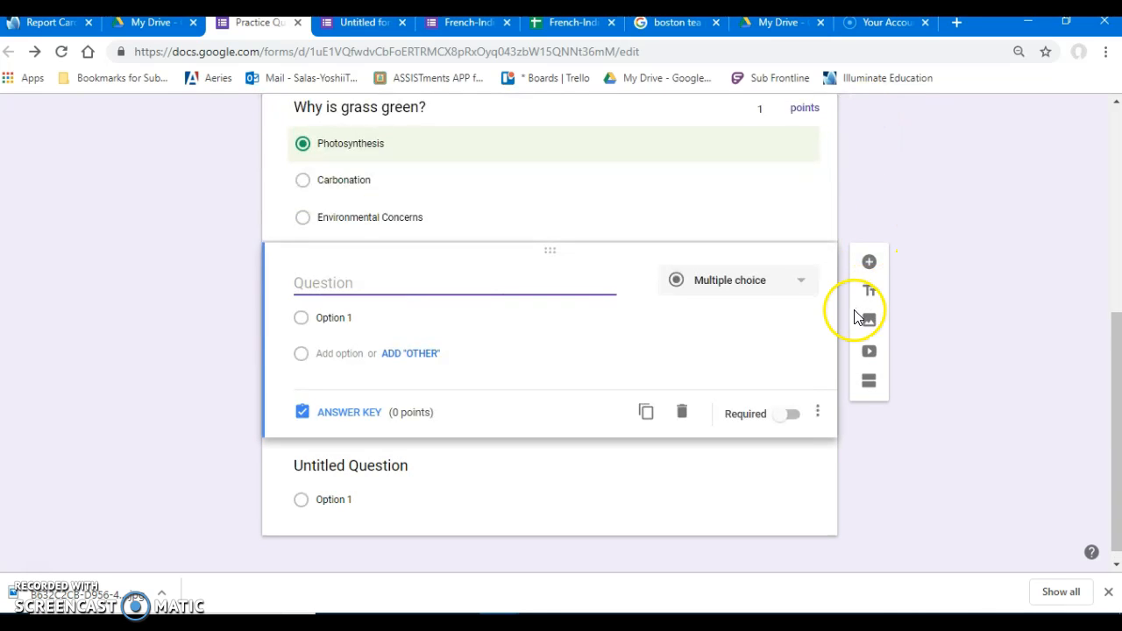
{"action": "type", "text": "Why are roses red?"}
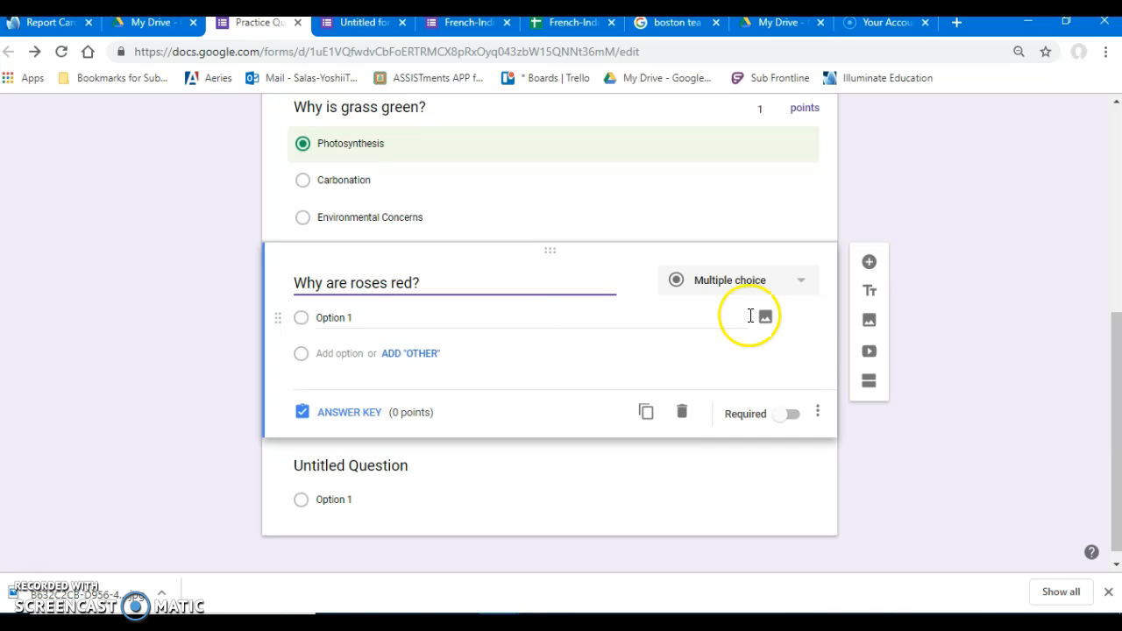
{"action": "left_click", "coordinate": [752, 283]}
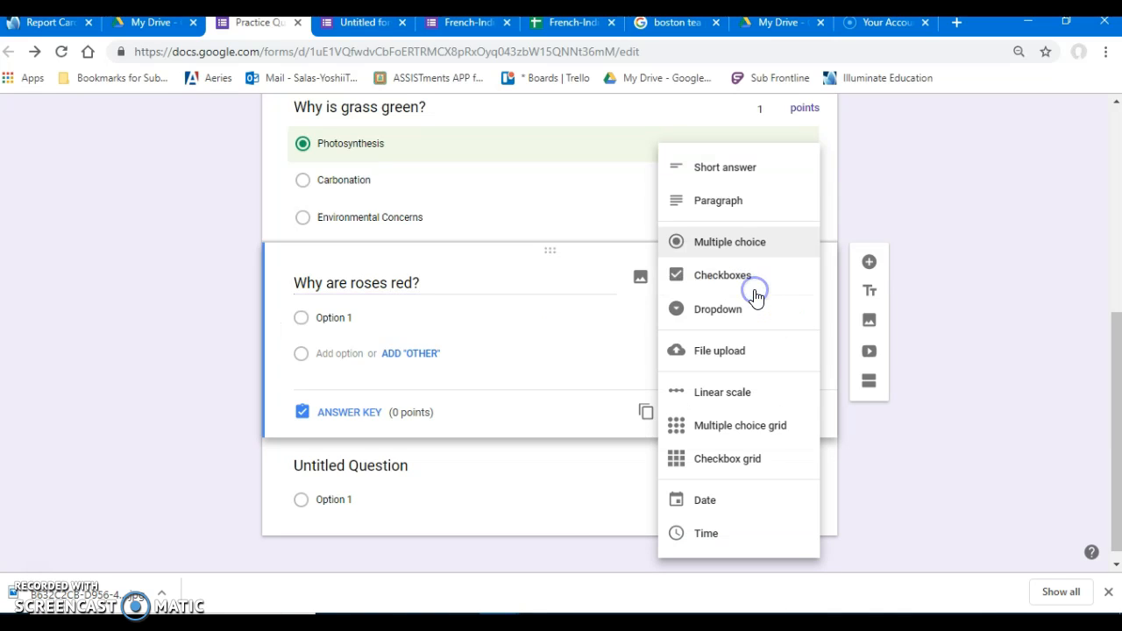
{"action": "left_click", "coordinate": [740, 200]}
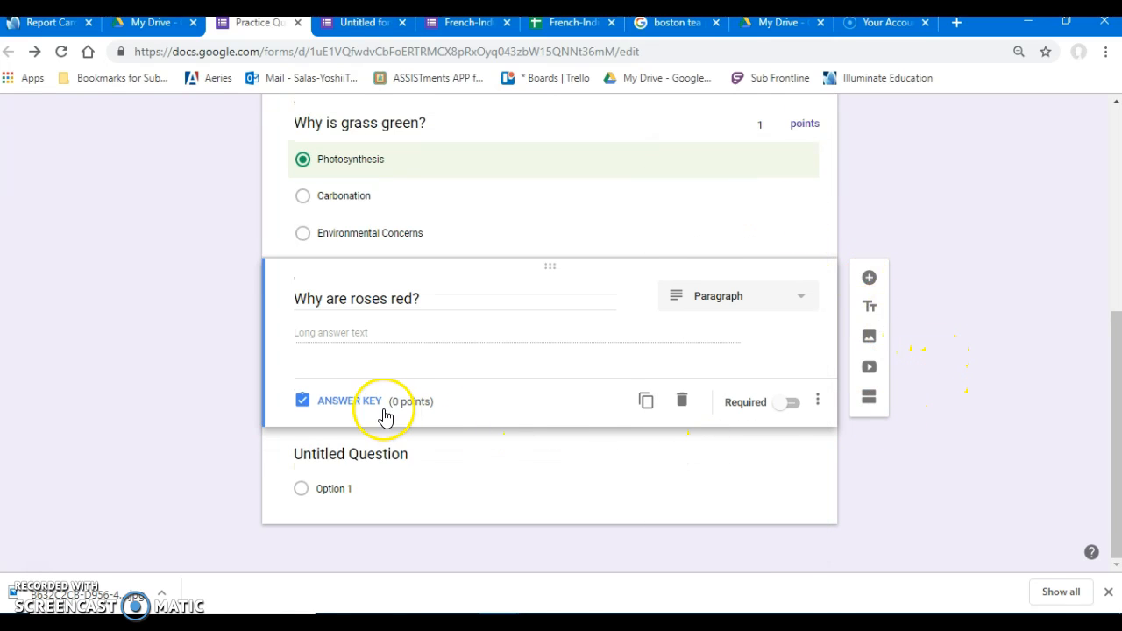
Set the value of the roses question to 3 points in its answer key and return to editing the question.
{"action": "left_click", "coordinate": [350, 399]}
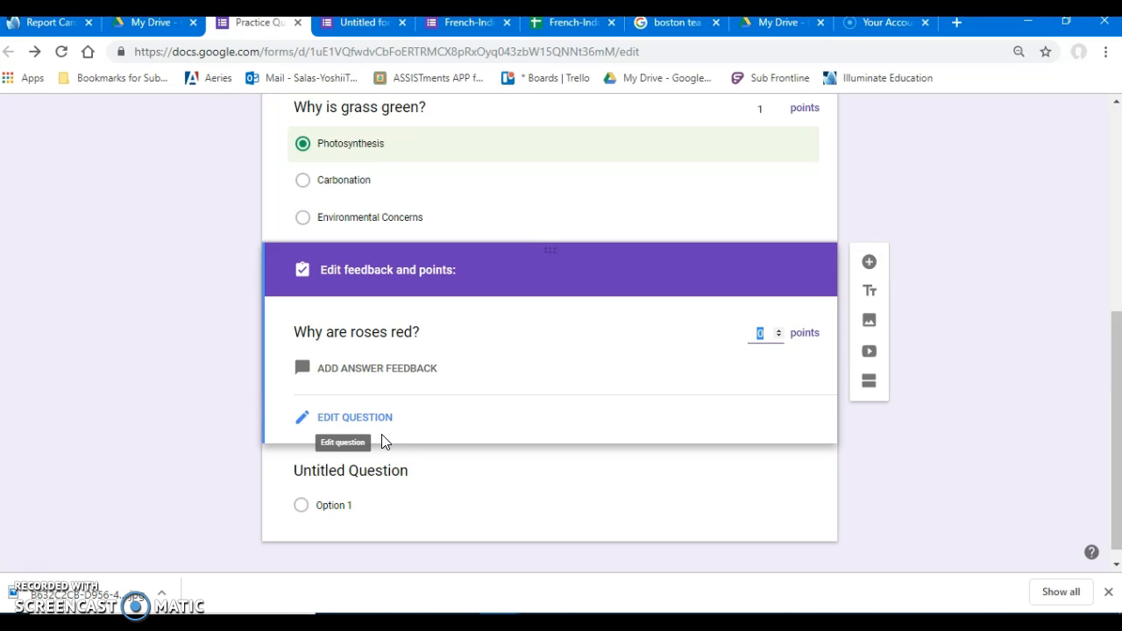
{"action": "left_click", "coordinate": [778, 332]}
{"action": "left_click", "coordinate": [778, 329]}
{"action": "left_click", "coordinate": [777, 329]}
{"action": "left_click", "coordinate": [505, 423]}
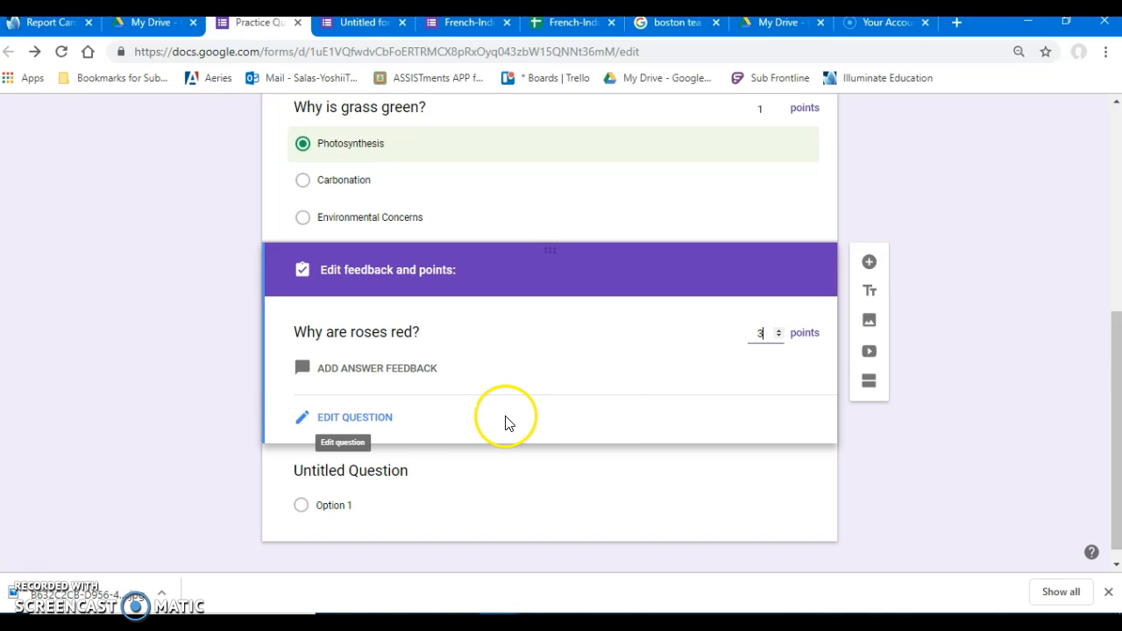
{"action": "left_click", "coordinate": [365, 427]}
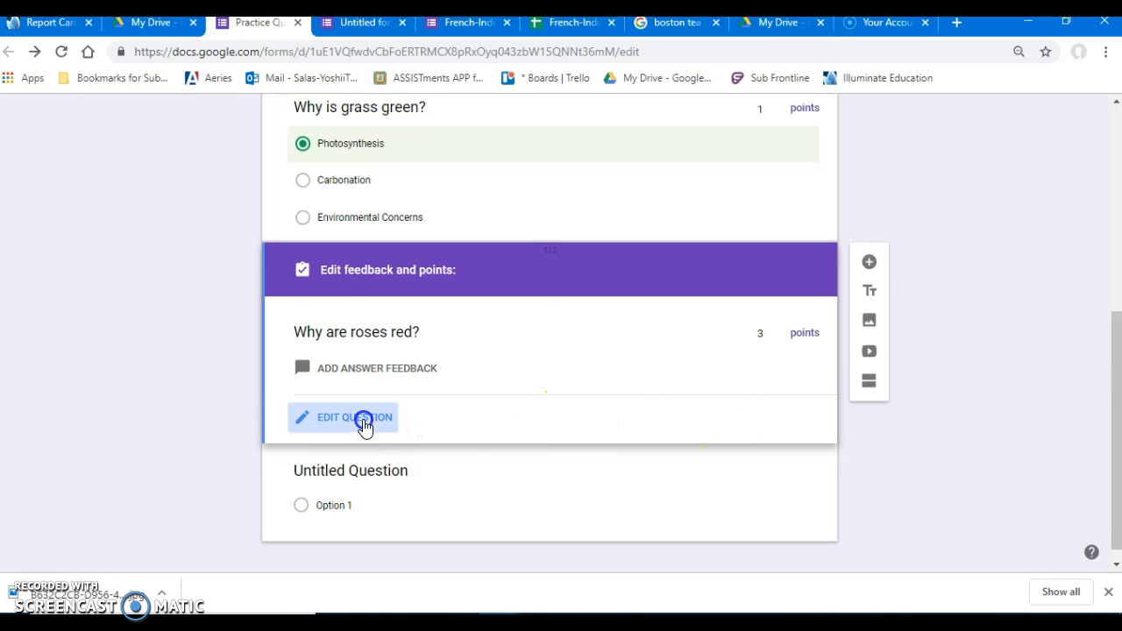
Make the roses question required and add a new question below it with the type Checkboxes.
{"action": "left_click", "coordinate": [794, 405]}
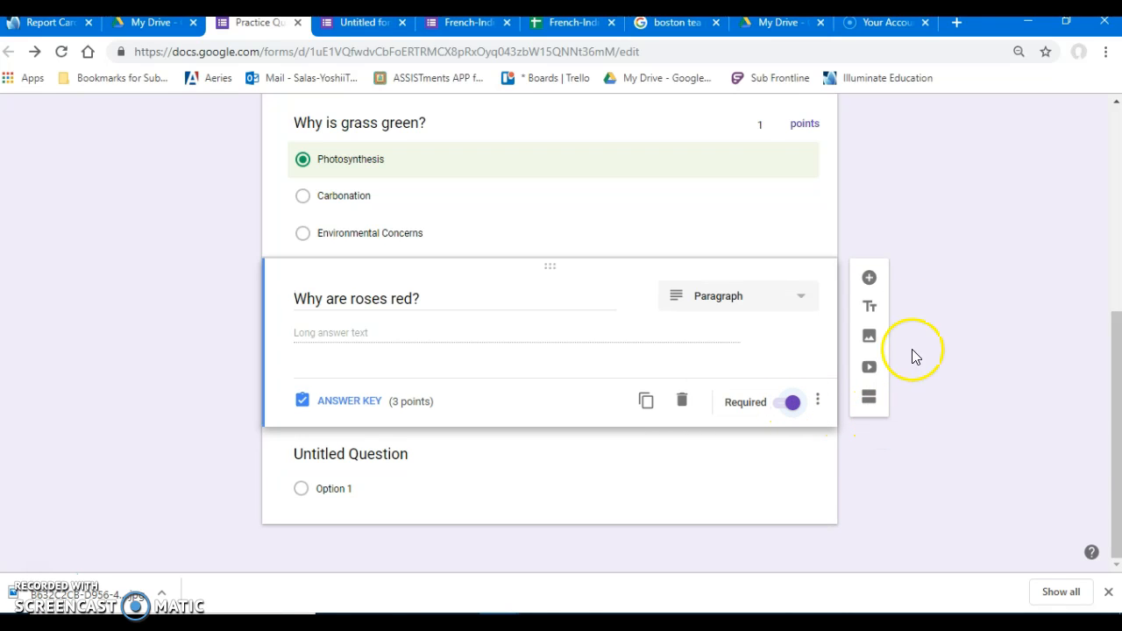
{"action": "left_click", "coordinate": [869, 278]}
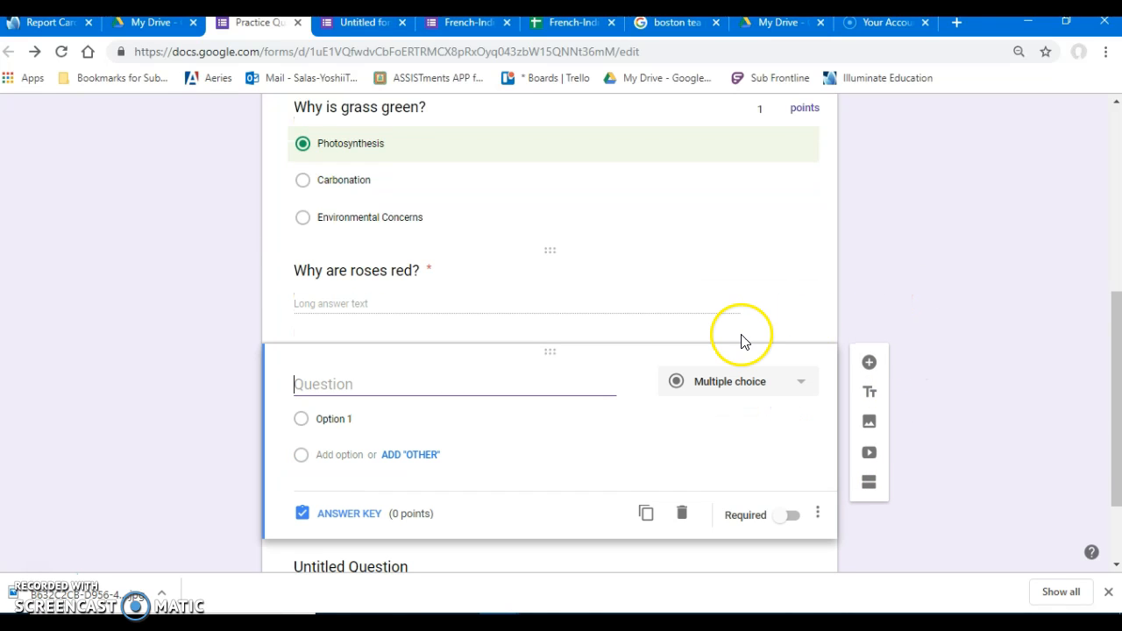
{"action": "left_click", "coordinate": [739, 377]}
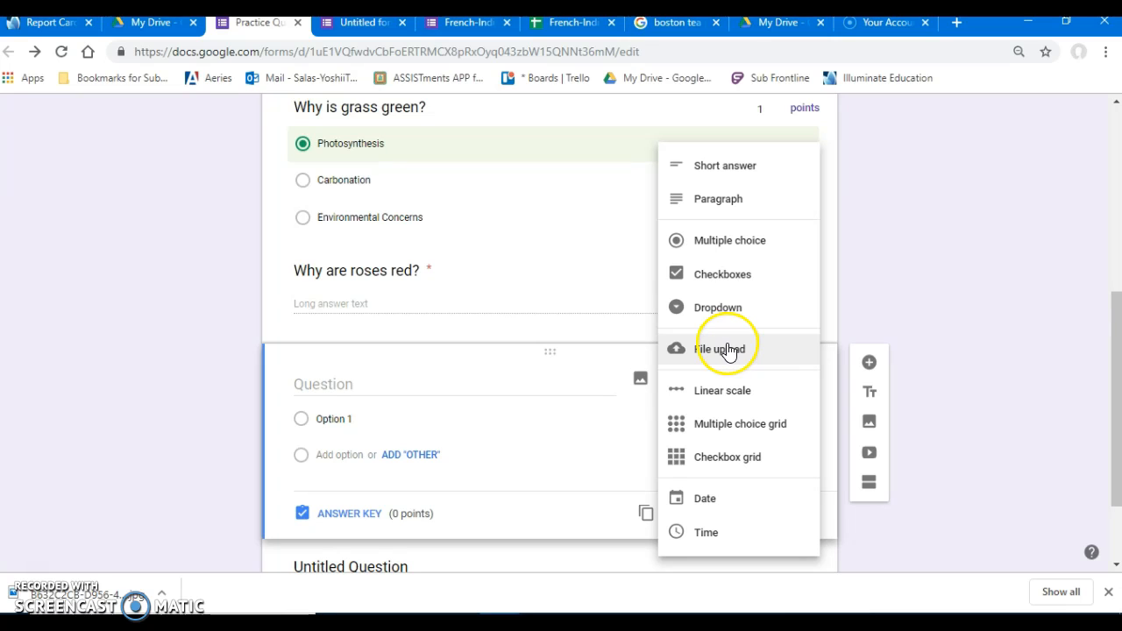
{"action": "left_click", "coordinate": [716, 275]}
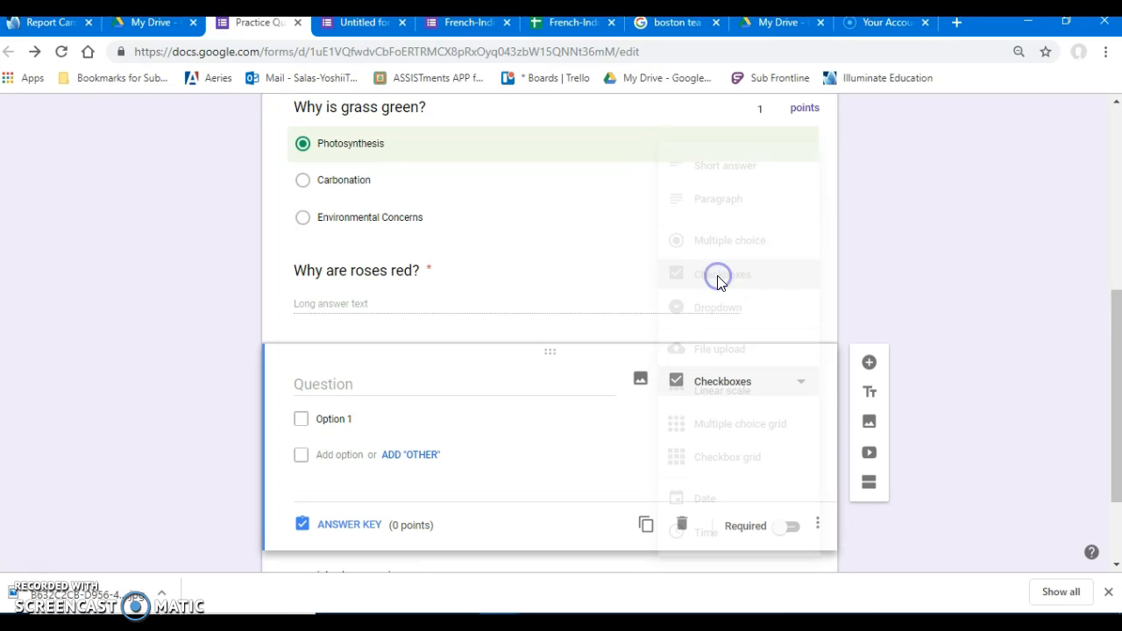
Word the new checkbox question as "Select all of the correct responses: Why is the sky blue?".
{"action": "left_click", "coordinate": [473, 381]}
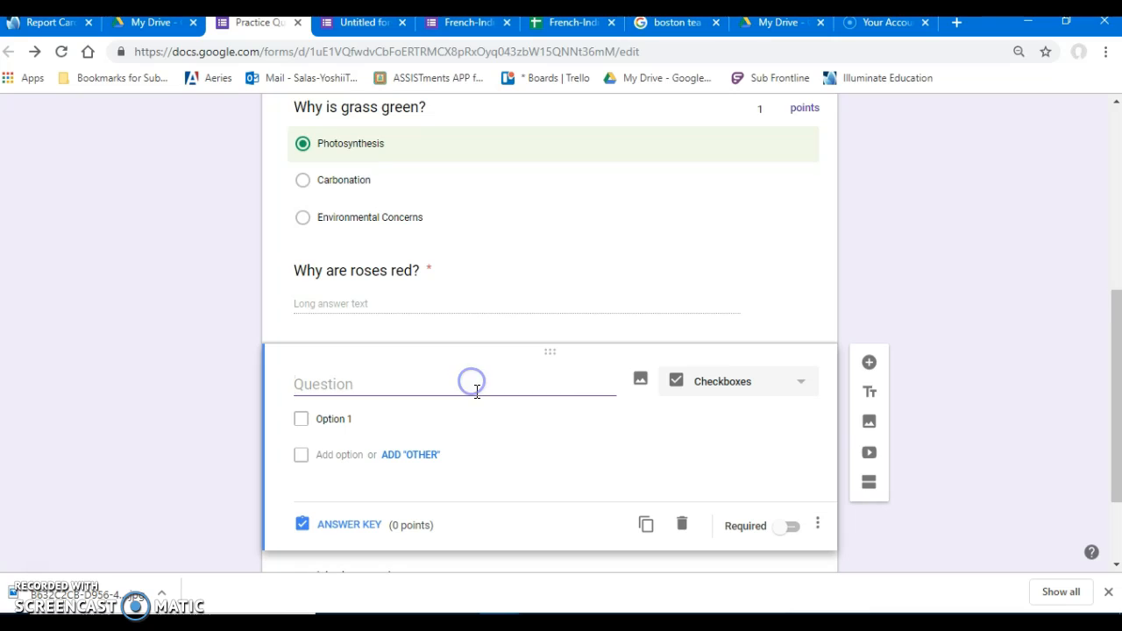
{"action": "type", "text": "Select all of the correct responses"}
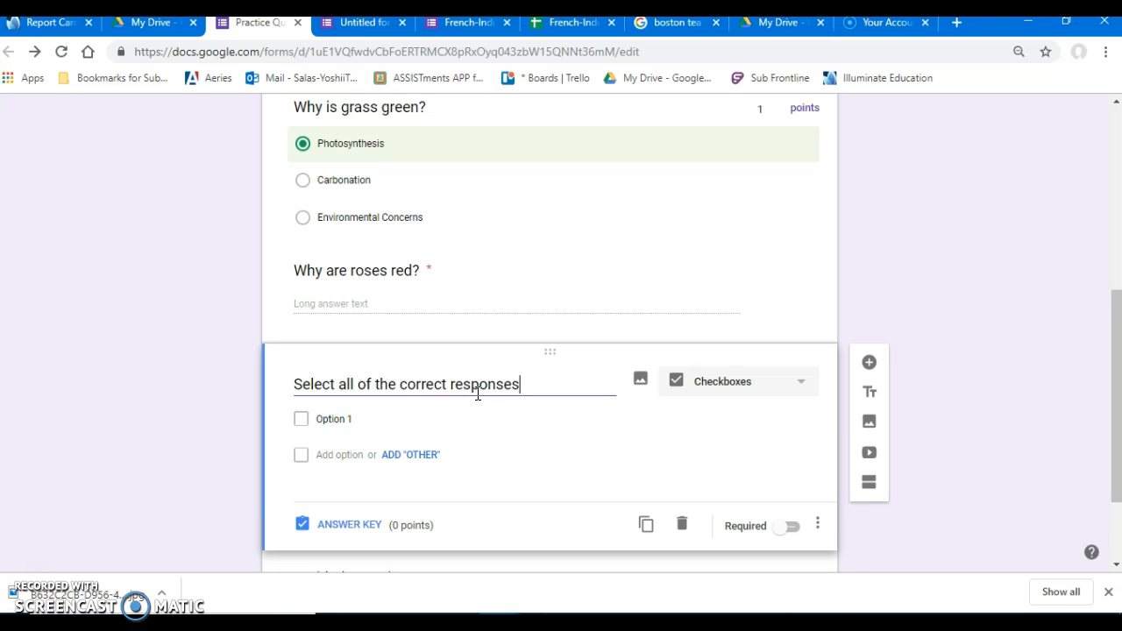
{"action": "type", "text": ":  Why is the sky bl"}
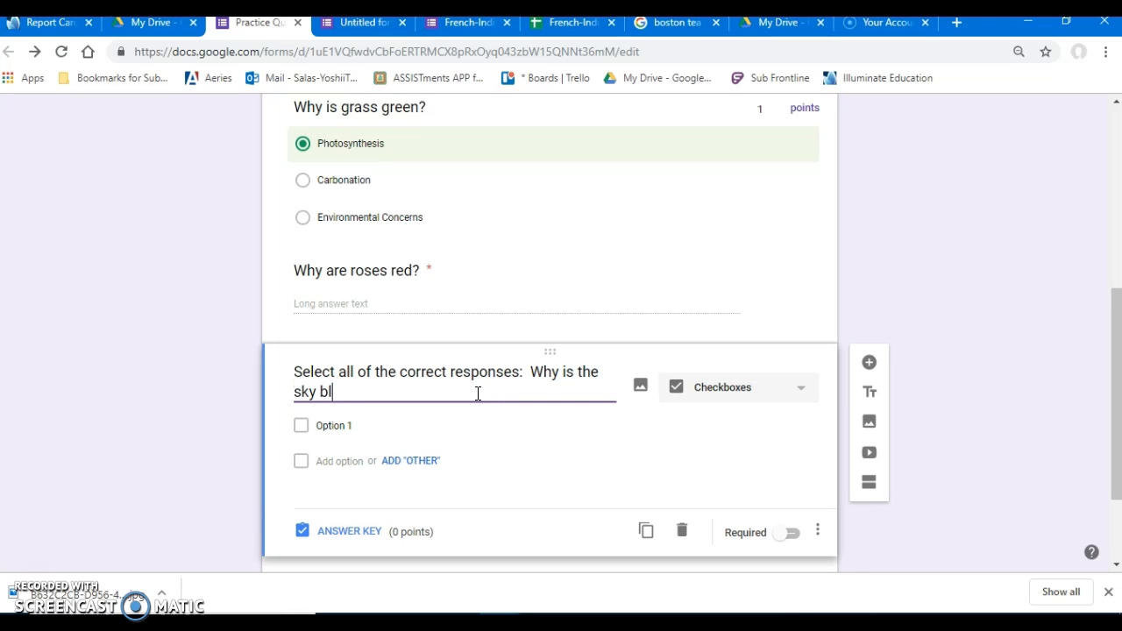
{"action": "type", "text": "ue?"}
Enter the options "Reflection of the ocean", "My love for you" and "The moon", and add a fourth option with its default text.
{"action": "left_click", "coordinate": [451, 419]}
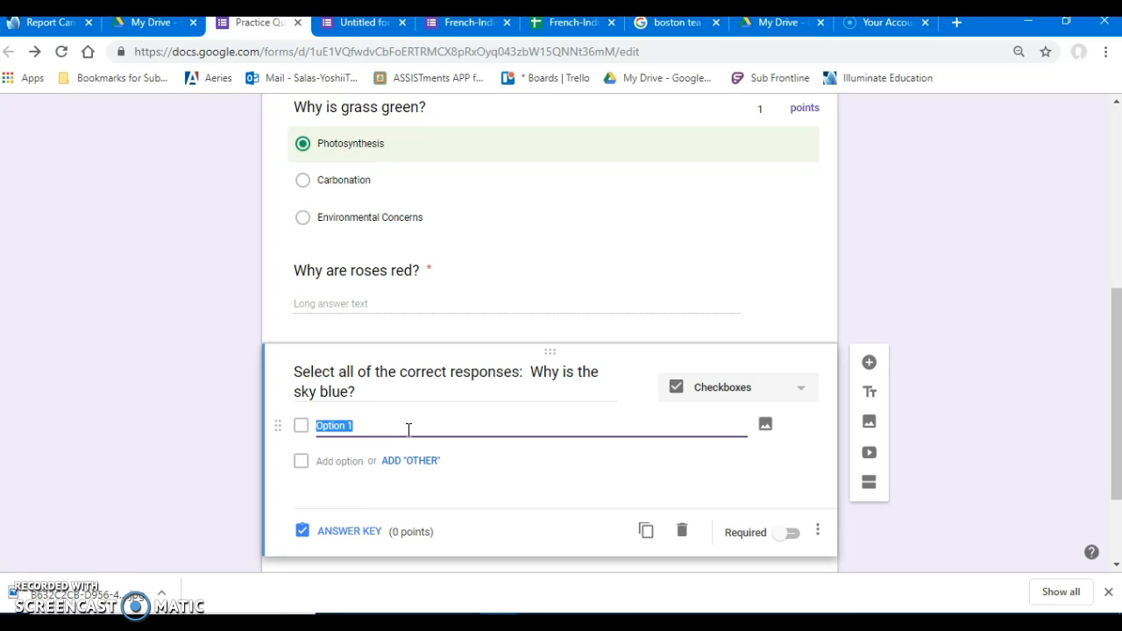
{"action": "type", "text": "Reflection of the ocean"}
{"action": "key", "text": "Tab"}
{"action": "key", "text": "Tab"}
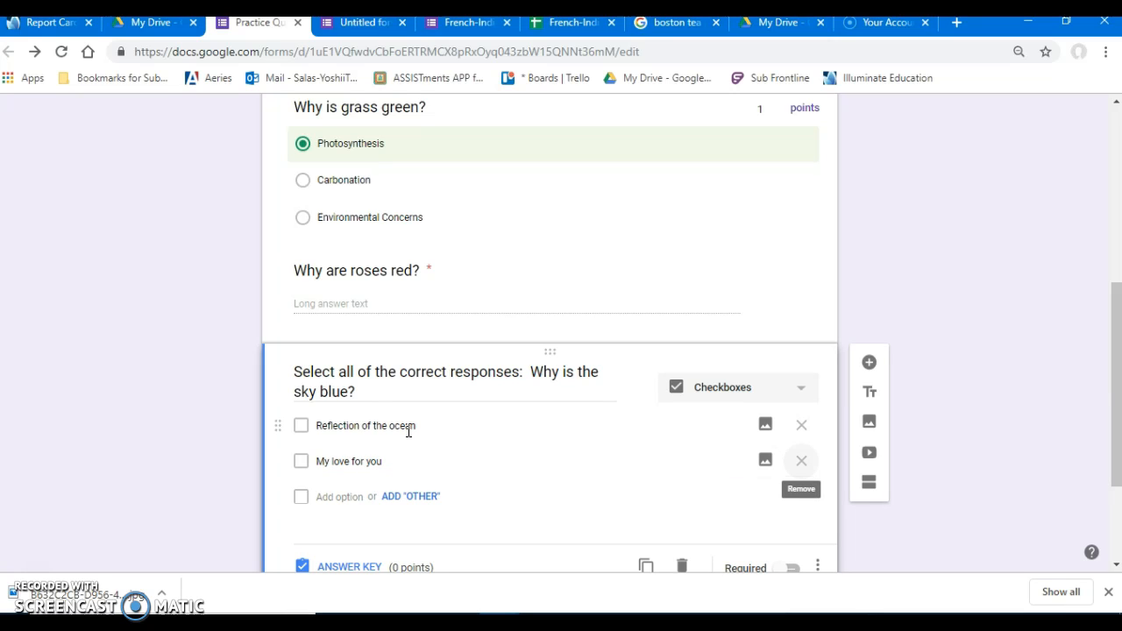
{"action": "left_click", "coordinate": [363, 496]}
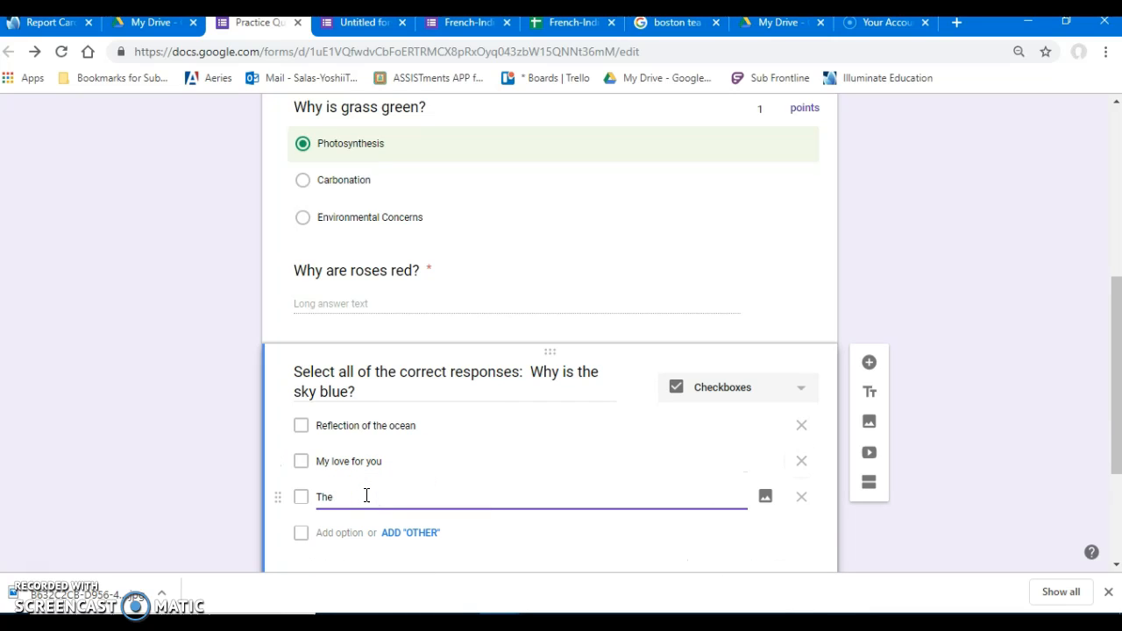
{"action": "key", "text": "Tab"}
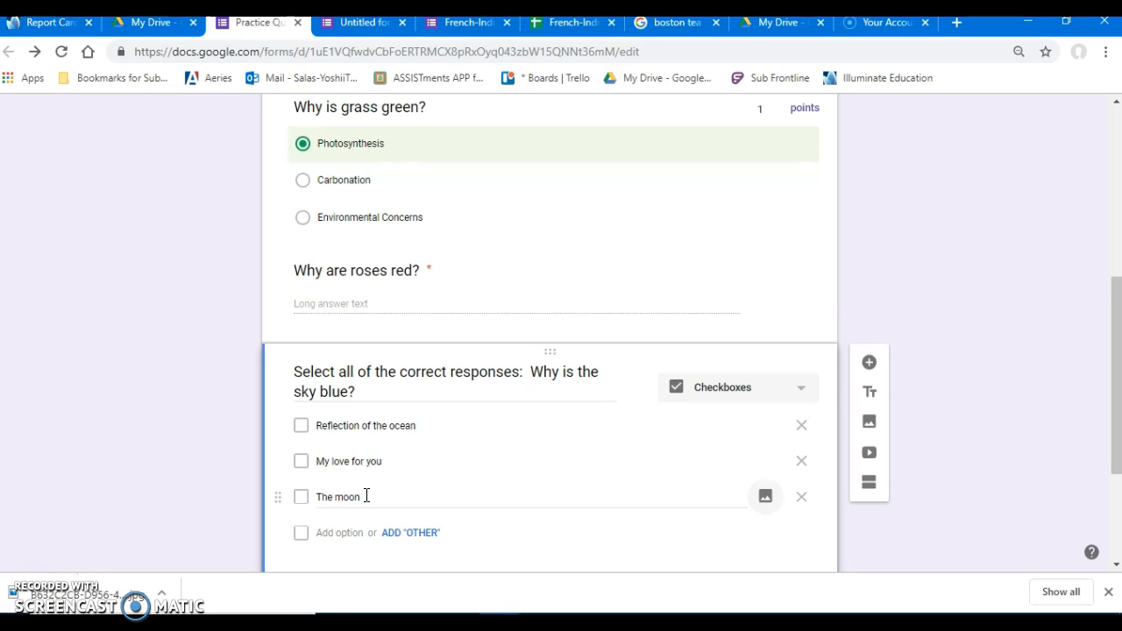
{"action": "key", "text": "Tab"}
{"action": "scroll", "coordinate": [458, 426], "scroll_direction": "down", "scroll_amount": 1}
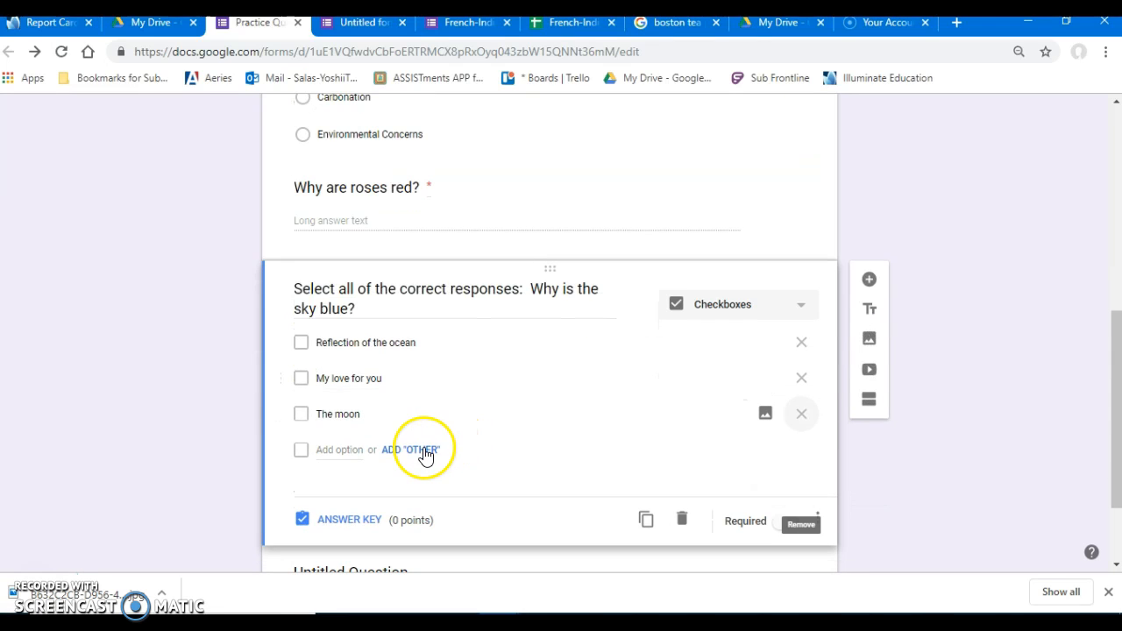
{"action": "left_click", "coordinate": [358, 451]}
In the sky question's answer key, mark "Reflection of the ocean" and "My love for you" as correct and set its value to 2 points.
{"action": "left_click", "coordinate": [330, 558]}
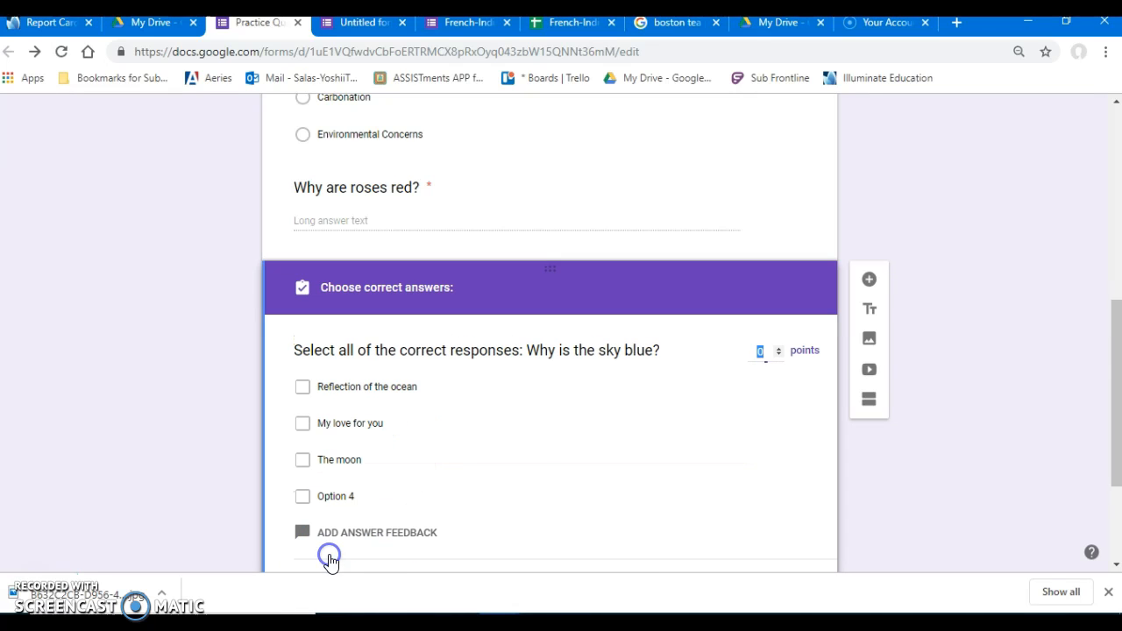
{"action": "left_click", "coordinate": [366, 392]}
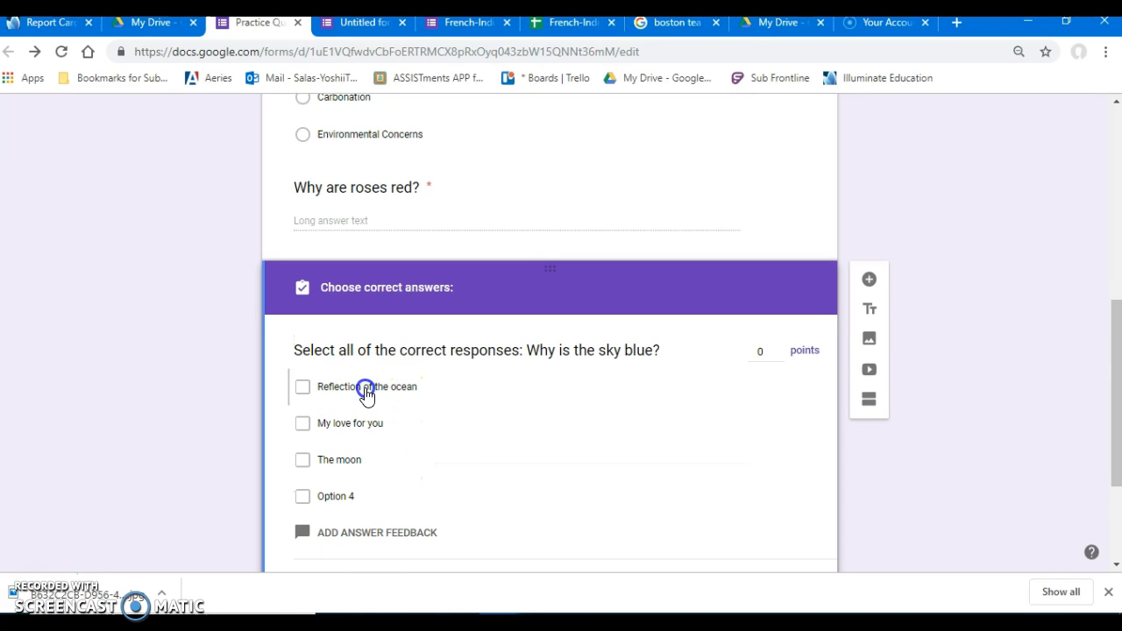
{"action": "left_click", "coordinate": [348, 426]}
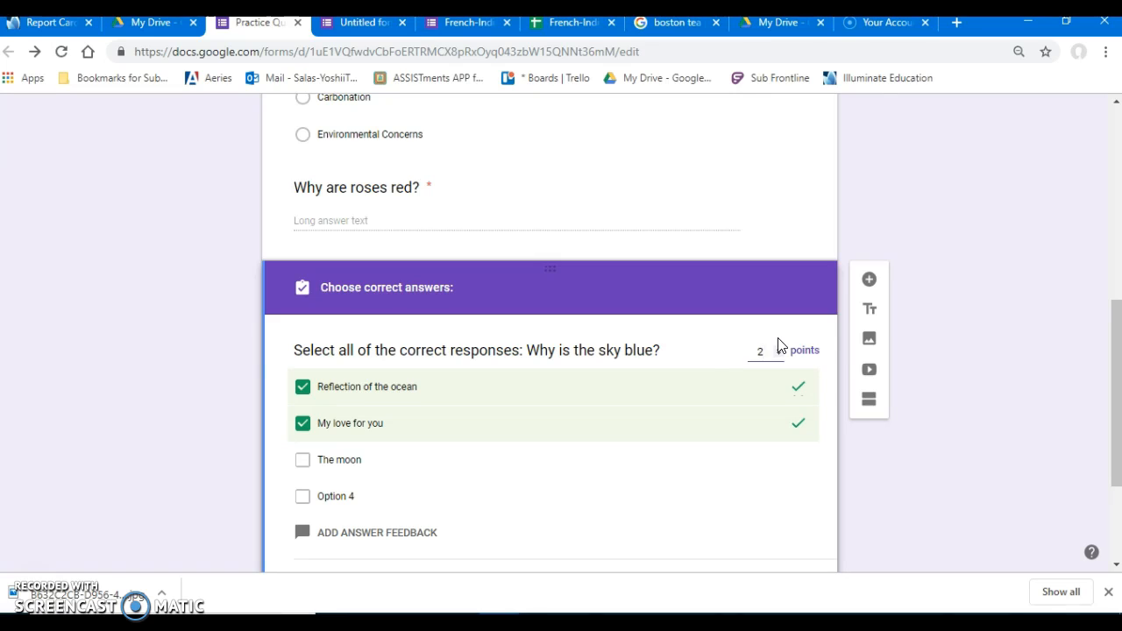
Return to editing the sky question and make it required.
{"action": "scroll", "coordinate": [694, 426], "scroll_direction": "down", "scroll_amount": 2}
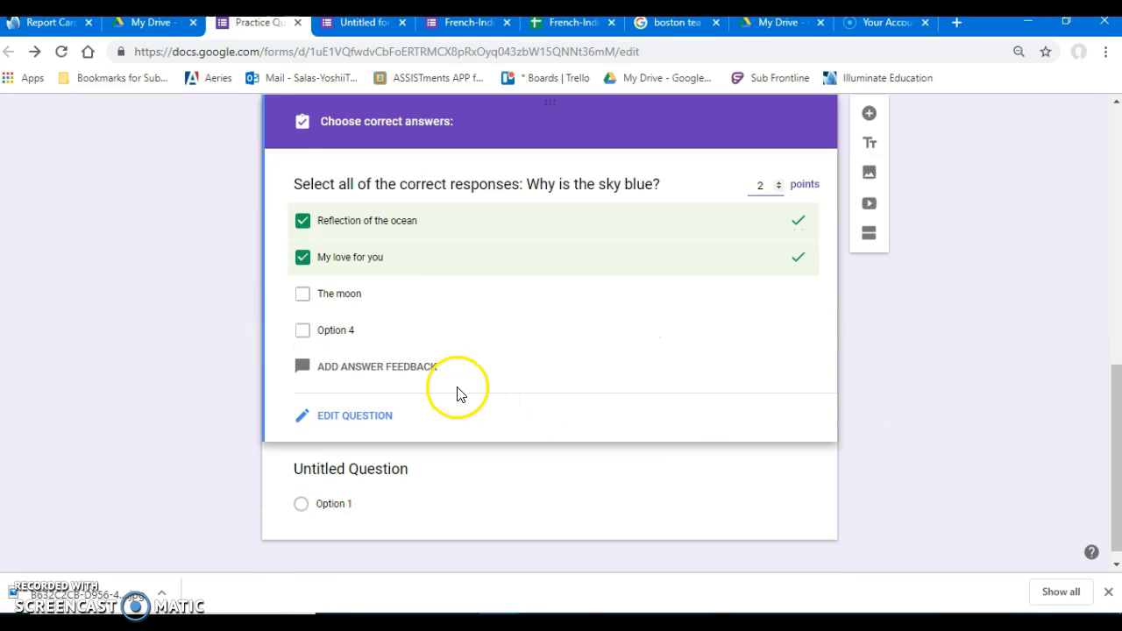
{"action": "left_click", "coordinate": [374, 426]}
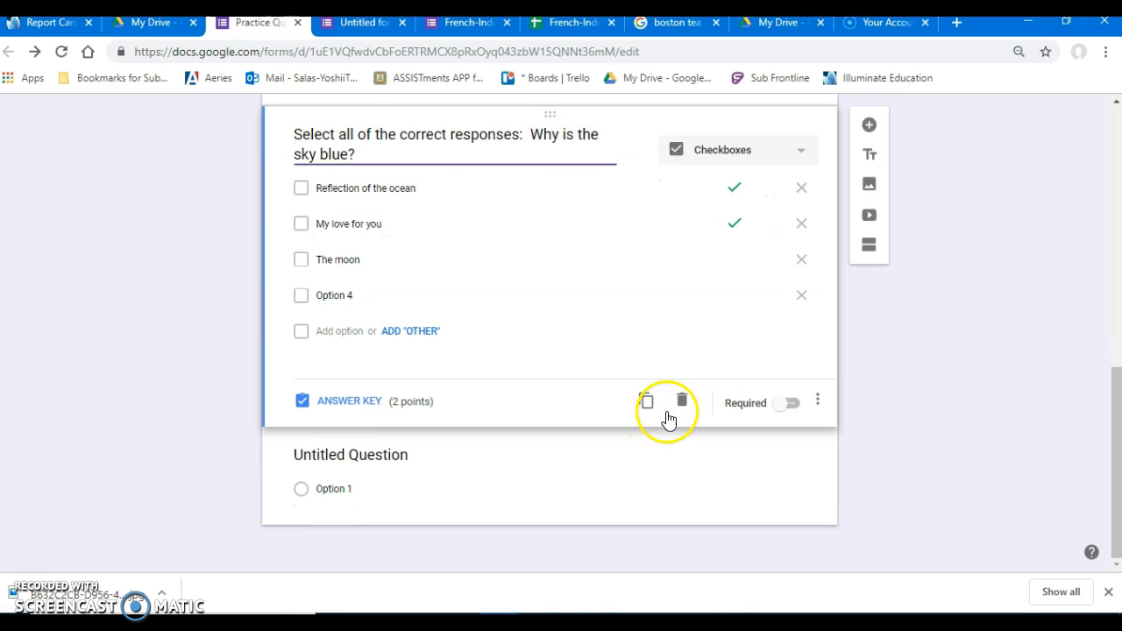
{"action": "left_click", "coordinate": [794, 403]}
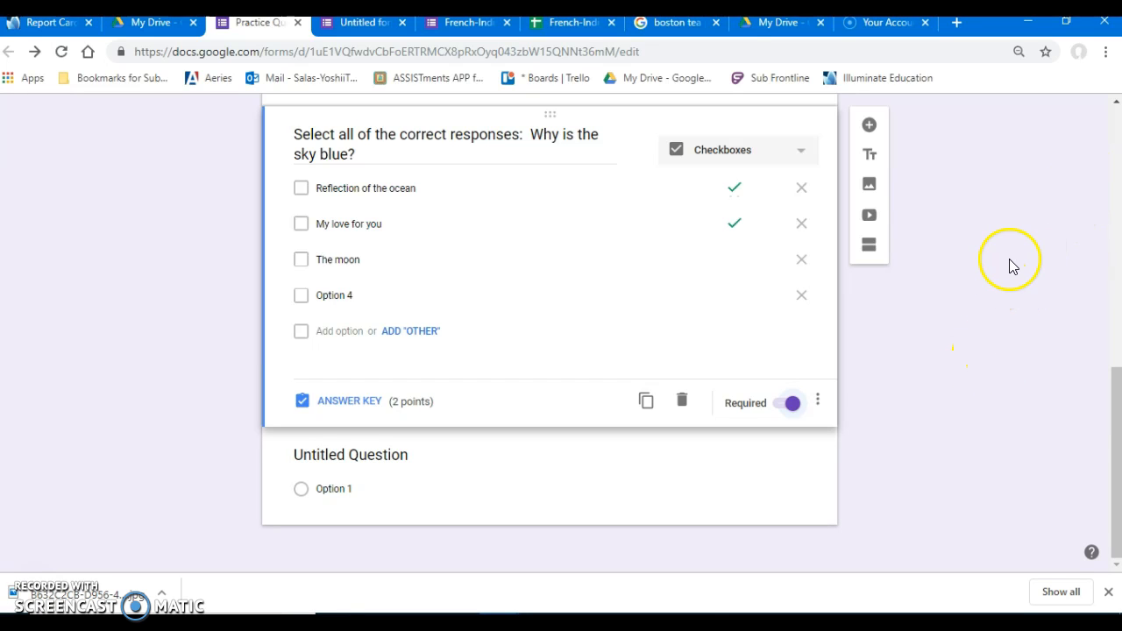
Open the form's theme options and upload the "stars" image from the computer's Pictures folder for the header.
{"action": "scroll", "coordinate": [960, 324], "scroll_direction": "up", "scroll_amount": 7}
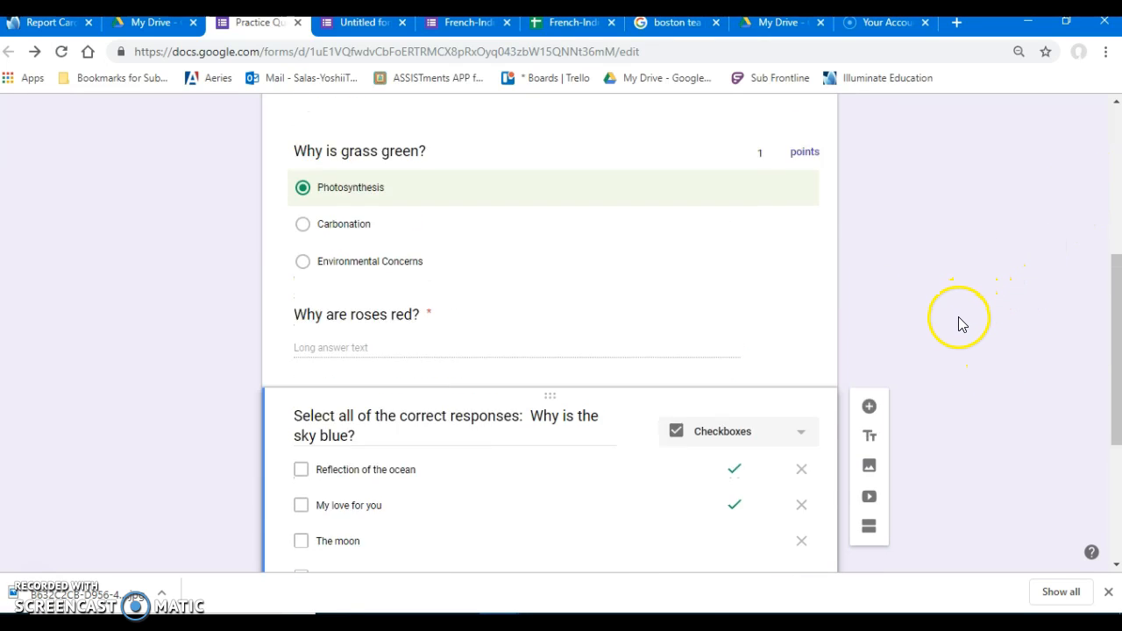
{"action": "scroll", "coordinate": [959, 324], "scroll_direction": "up", "scroll_amount": 1}
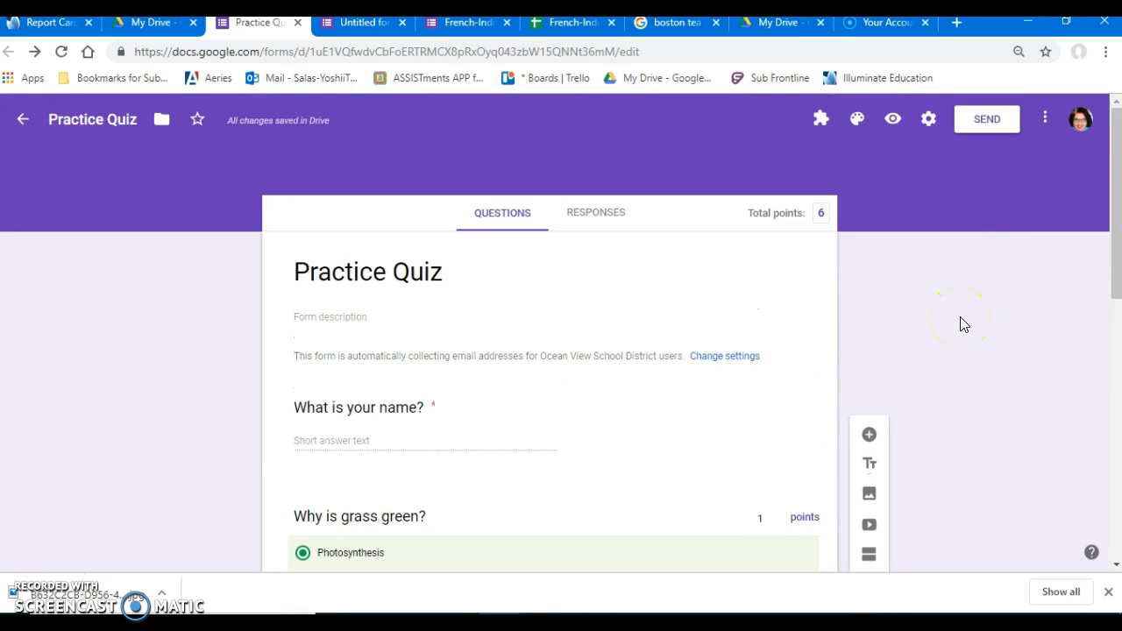
{"action": "left_click", "coordinate": [858, 124]}
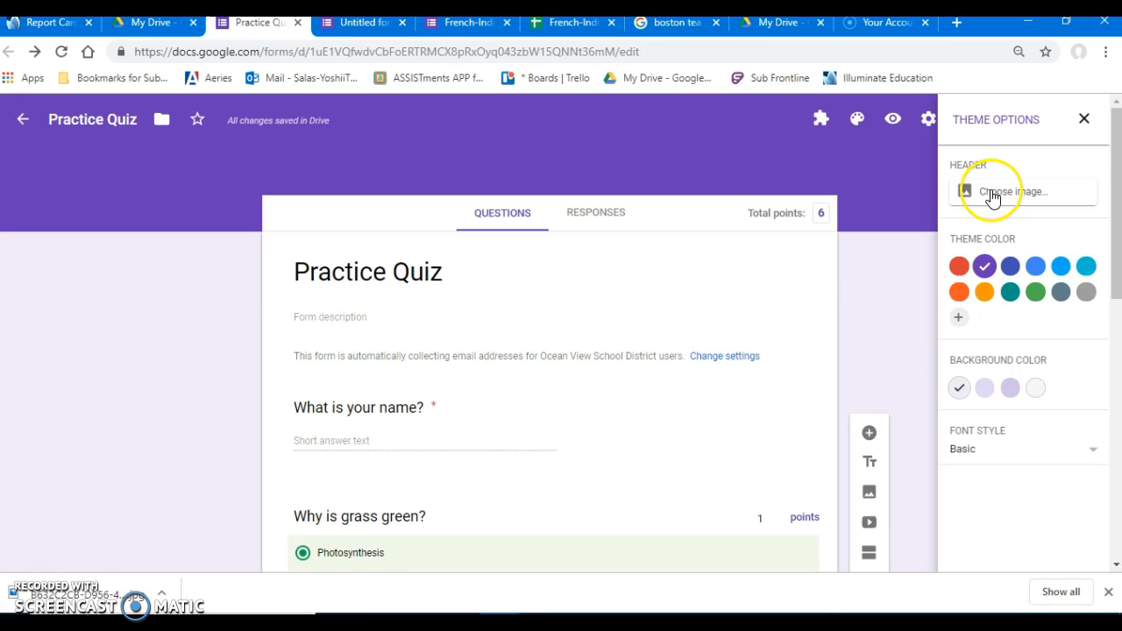
{"action": "left_click", "coordinate": [991, 193]}
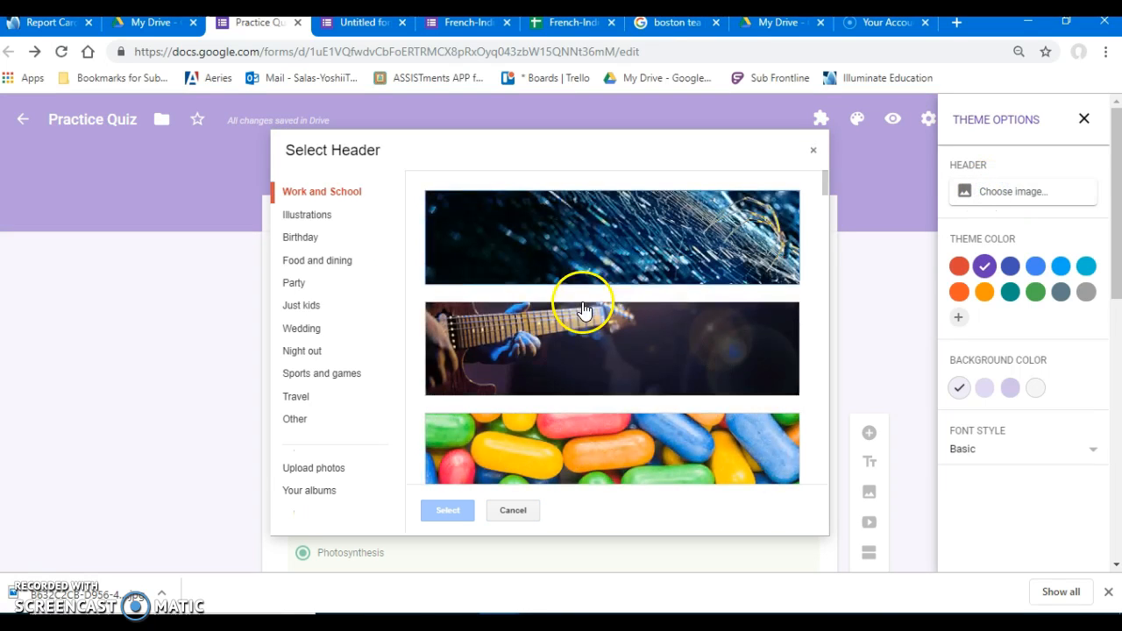
{"action": "left_click", "coordinate": [313, 493]}
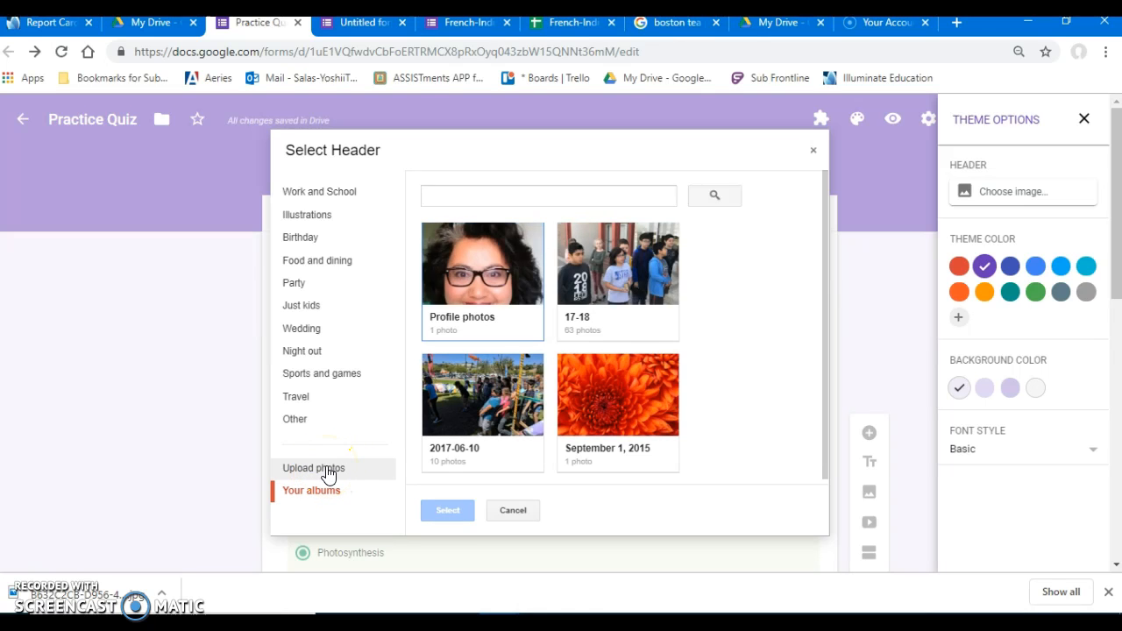
{"action": "scroll", "coordinate": [611, 403], "scroll_direction": "down", "scroll_amount": 1}
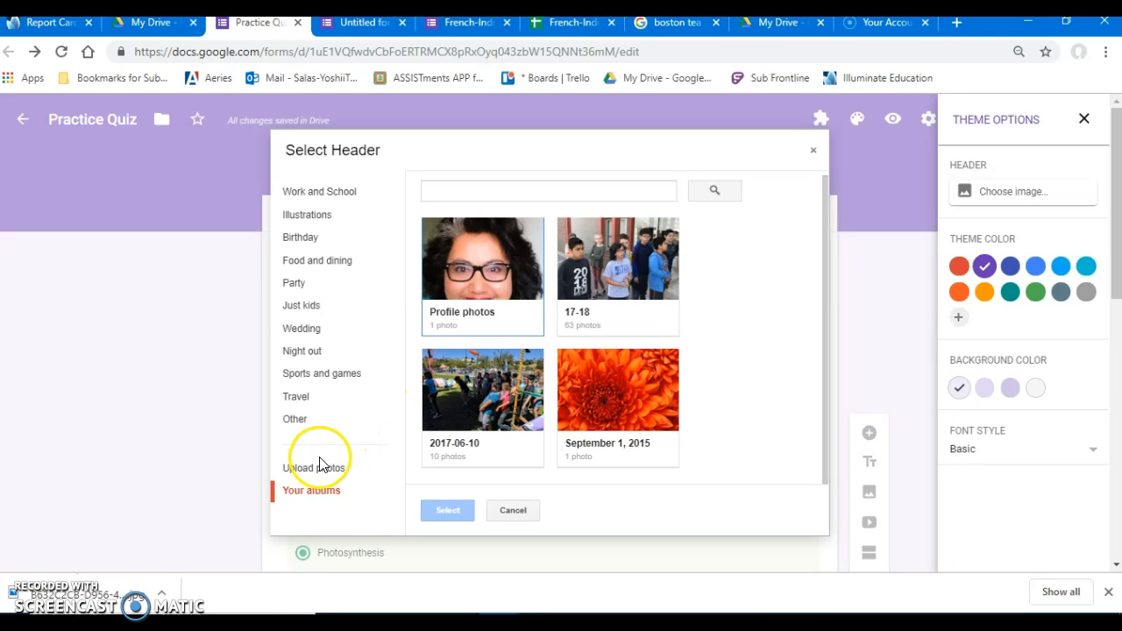
{"action": "left_click", "coordinate": [316, 467]}
{"action": "left_click", "coordinate": [595, 396]}
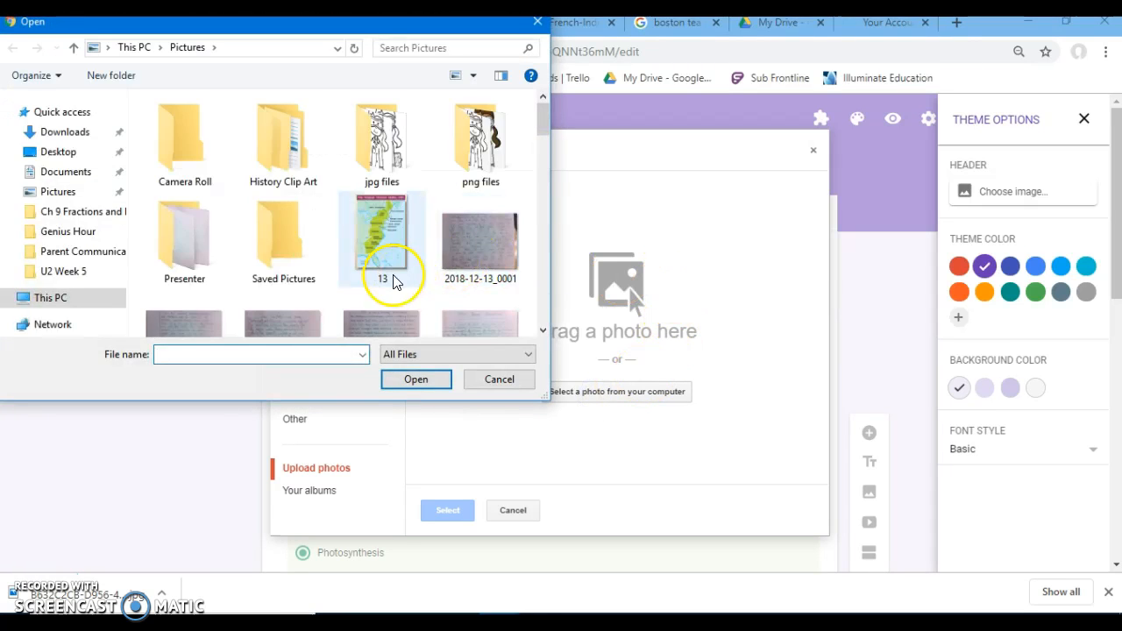
{"action": "scroll", "coordinate": [393, 280], "scroll_direction": "down", "scroll_amount": 15}
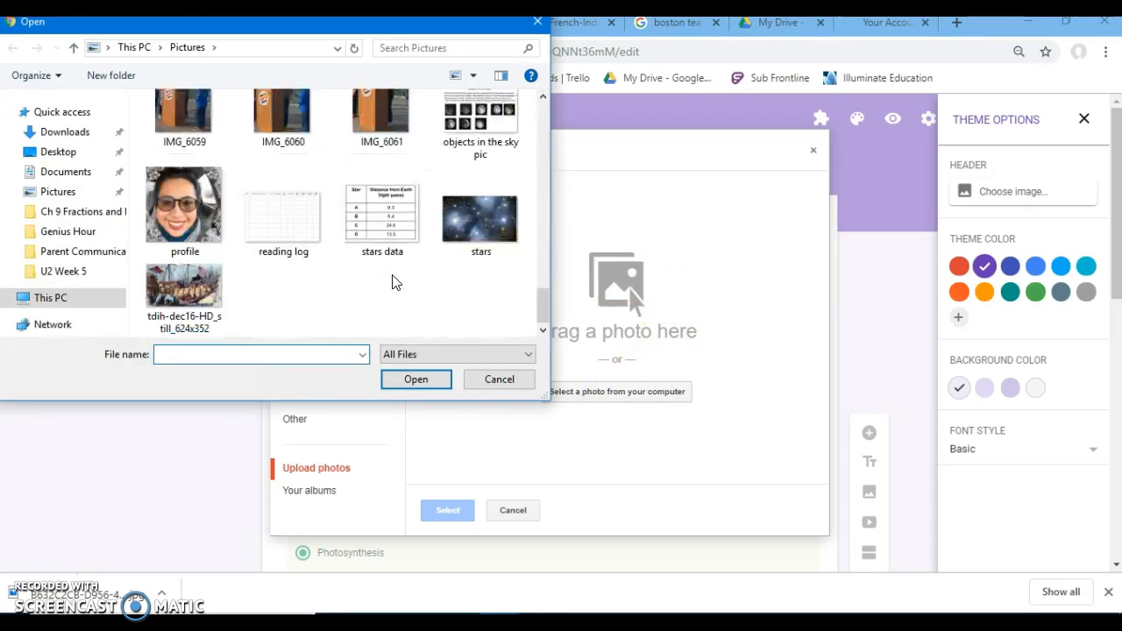
{"action": "left_click", "coordinate": [481, 218]}
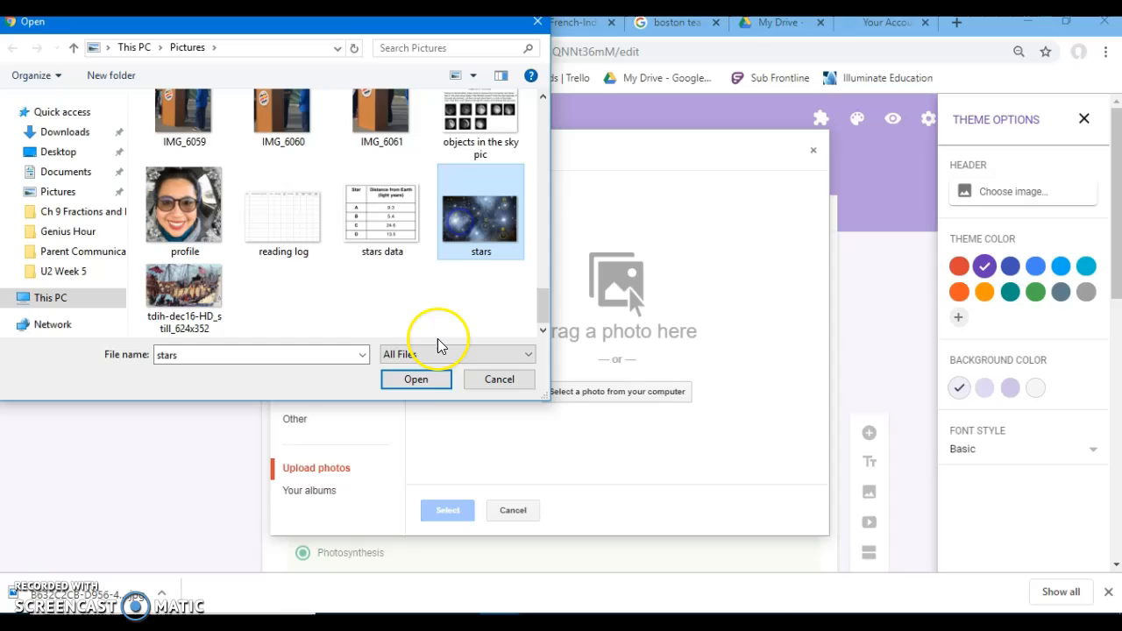
{"action": "left_click", "coordinate": [415, 378]}
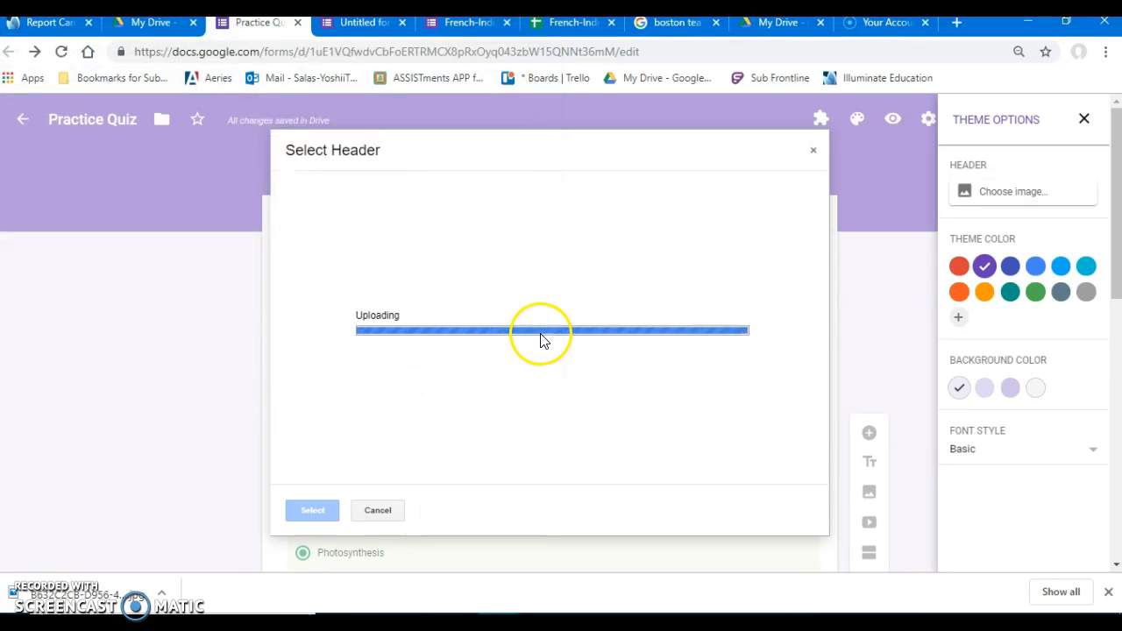
Crop the stars image to a wide band around markers A and C, apply it as the header and close the theme options.
{"action": "left_click_drag", "start_coordinate": [568, 332], "coordinate": [517, 277]}
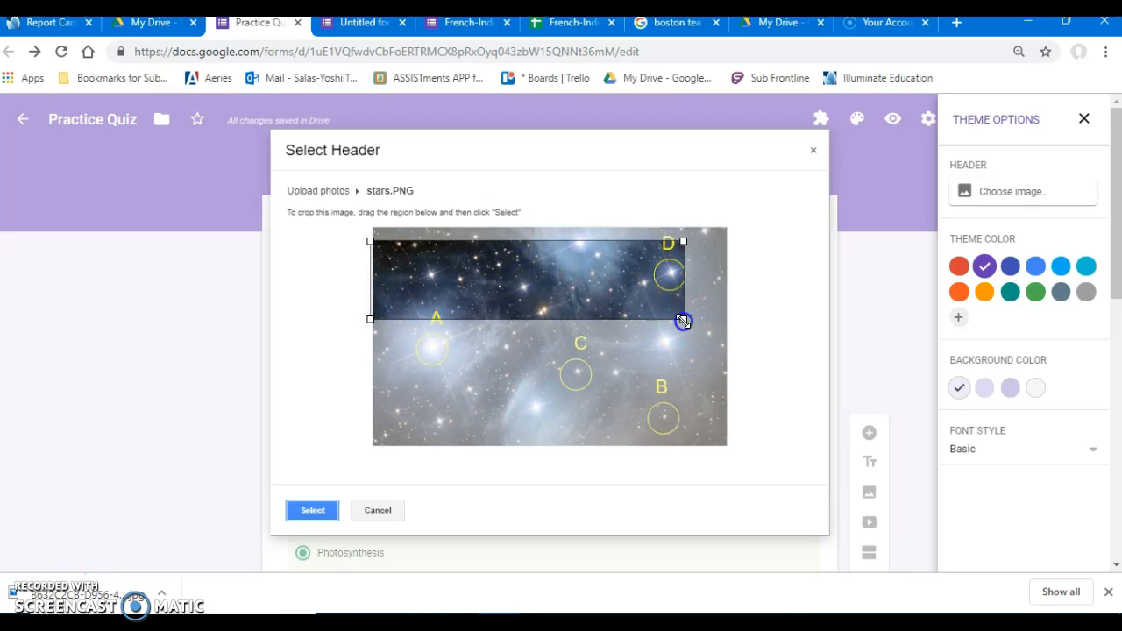
{"action": "left_click_drag", "start_coordinate": [596, 304], "coordinate": [616, 379]}
{"action": "left_click", "coordinate": [434, 422]}
{"action": "left_click", "coordinate": [314, 509]}
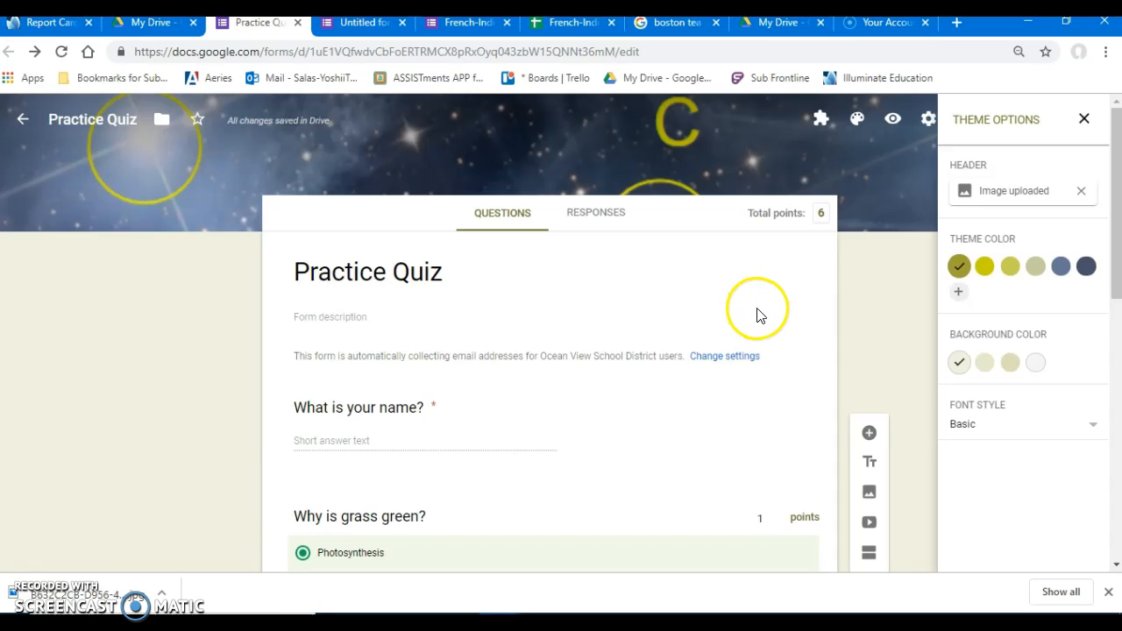
{"action": "scroll", "coordinate": [874, 350], "scroll_direction": "down", "scroll_amount": 2}
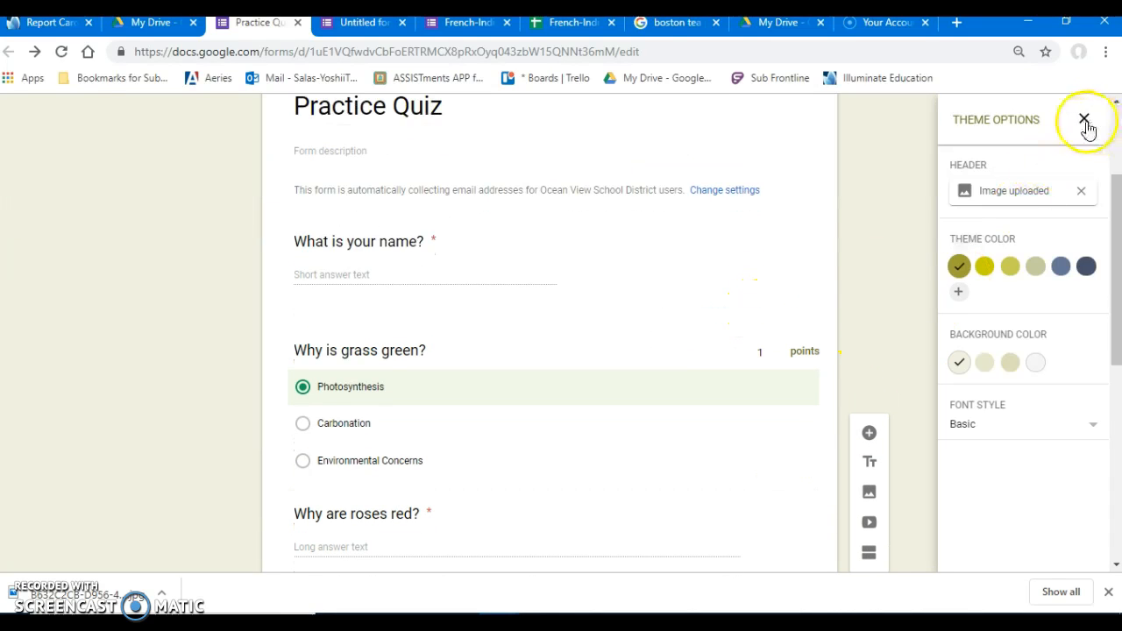
{"action": "left_click", "coordinate": [1084, 120]}
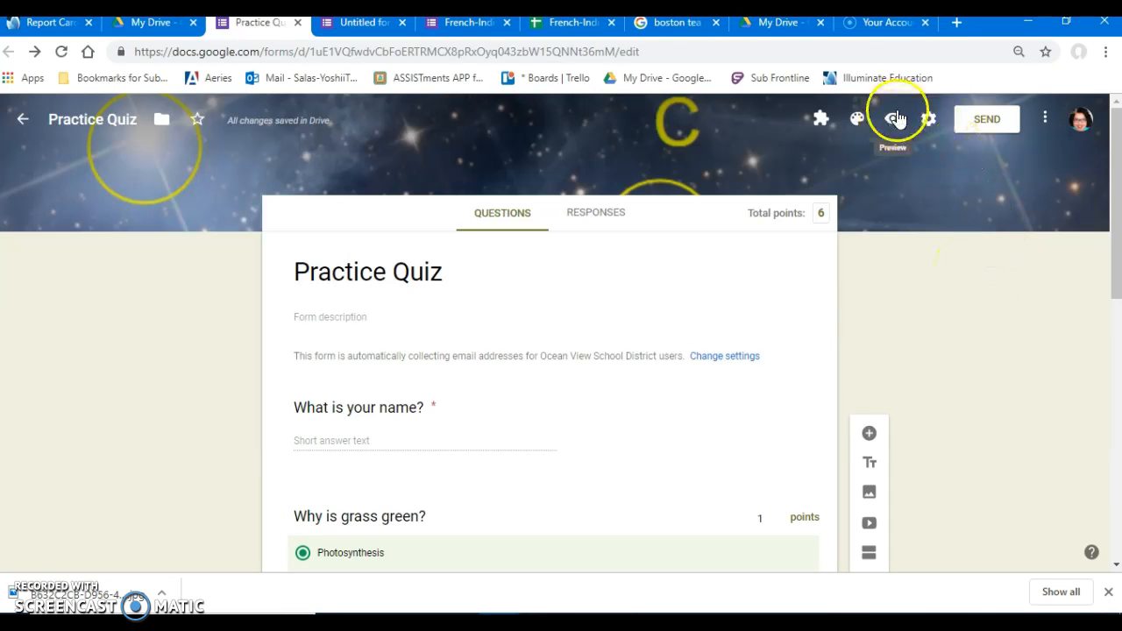
Open the quiz's send options, generate a shortened form link, copy it and close the dialog.
{"action": "left_click", "coordinate": [989, 118]}
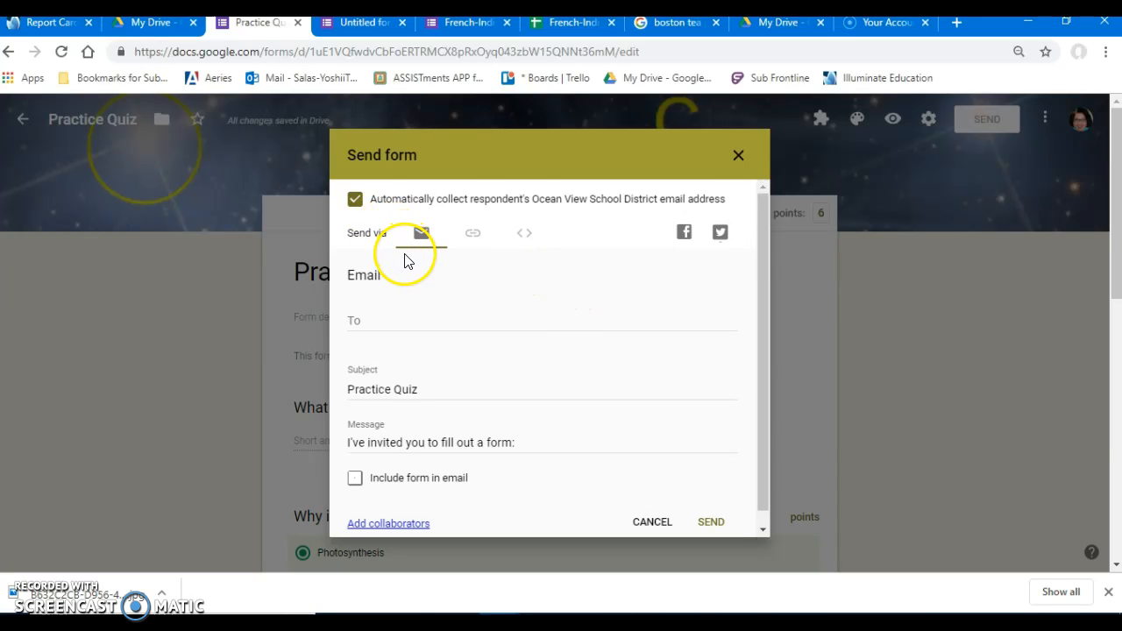
{"action": "left_click", "coordinate": [471, 235]}
{"action": "left_click", "coordinate": [518, 238]}
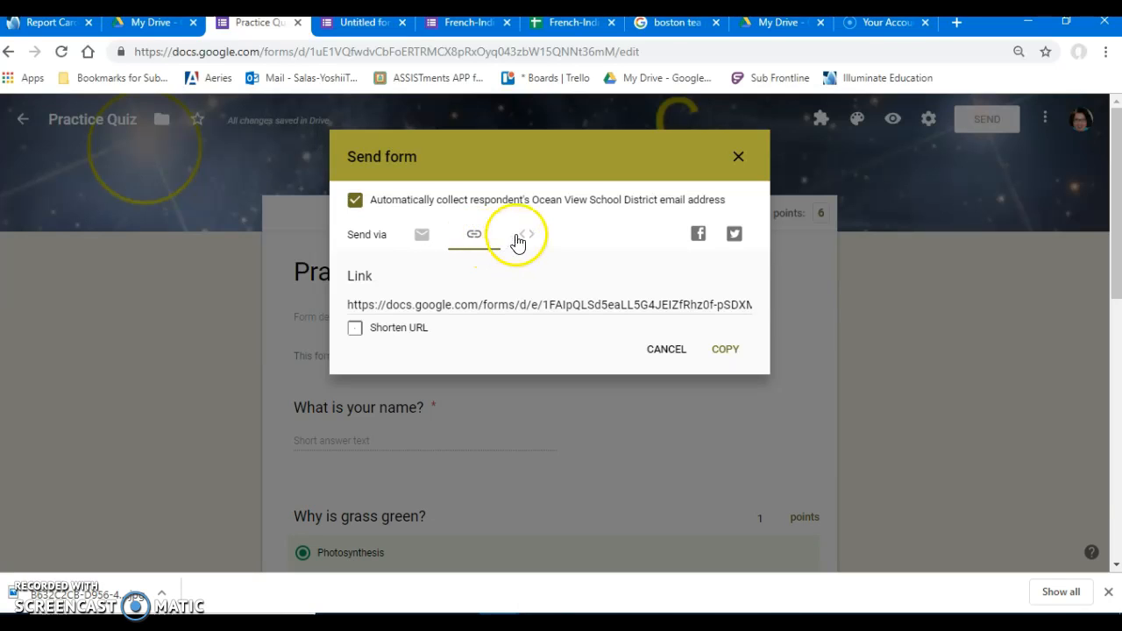
{"action": "left_click", "coordinate": [474, 236]}
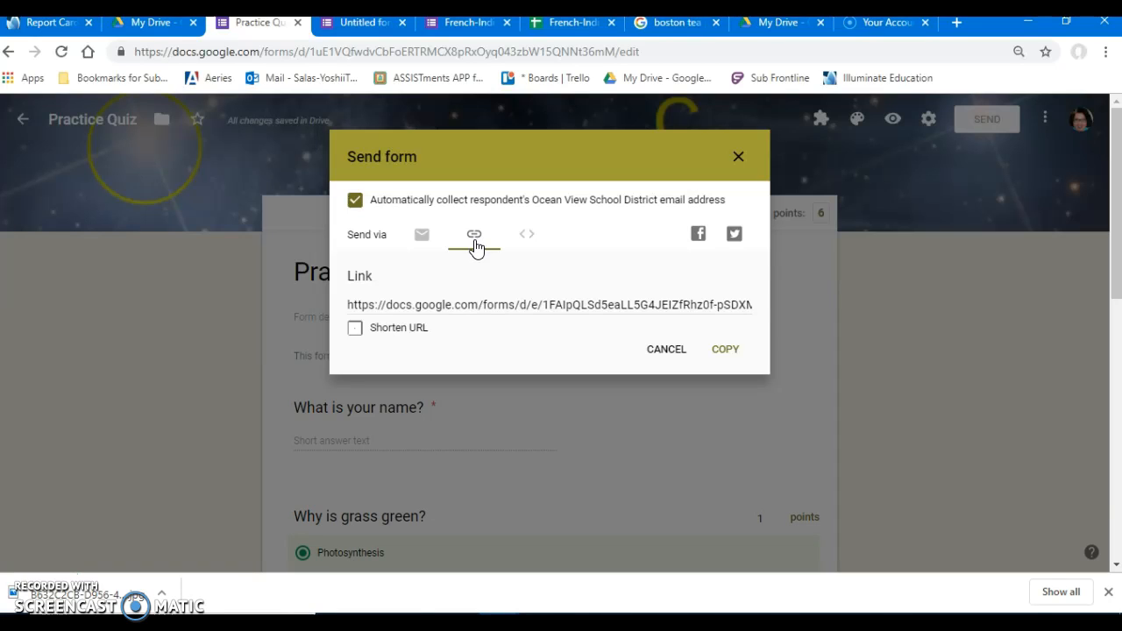
{"action": "left_click", "coordinate": [355, 329]}
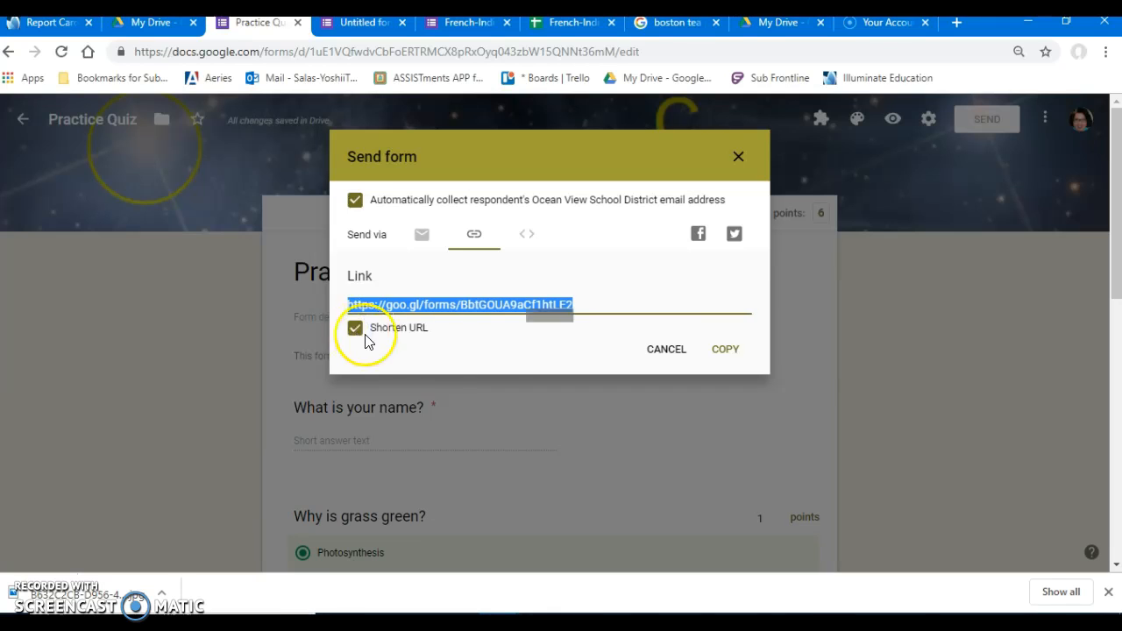
{"action": "left_click", "coordinate": [721, 351]}
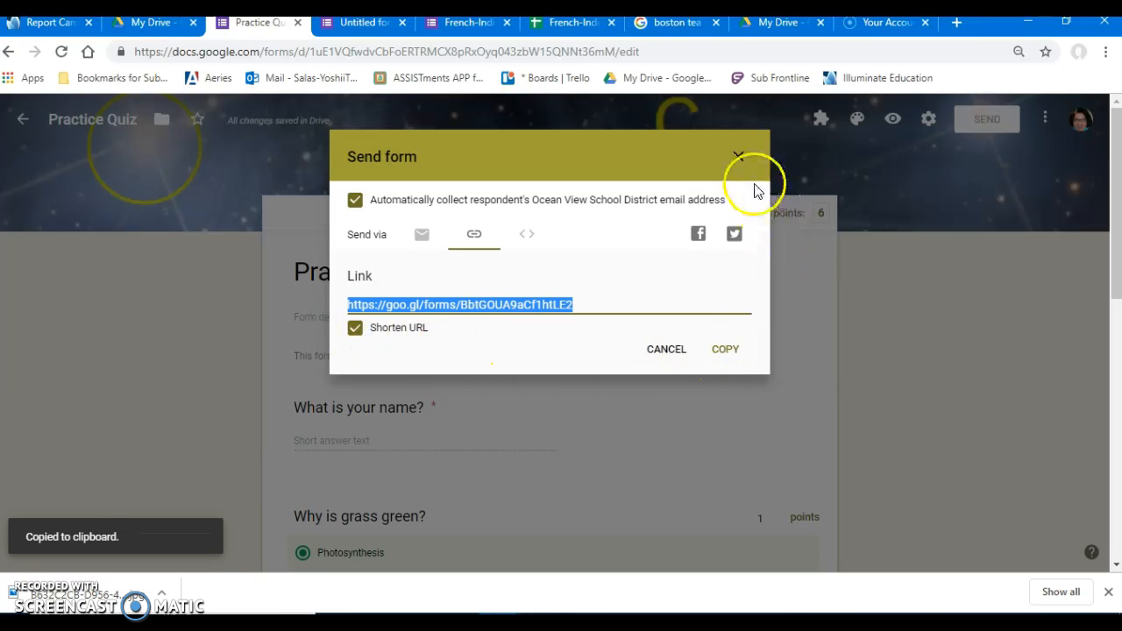
{"action": "left_click", "coordinate": [739, 158]}
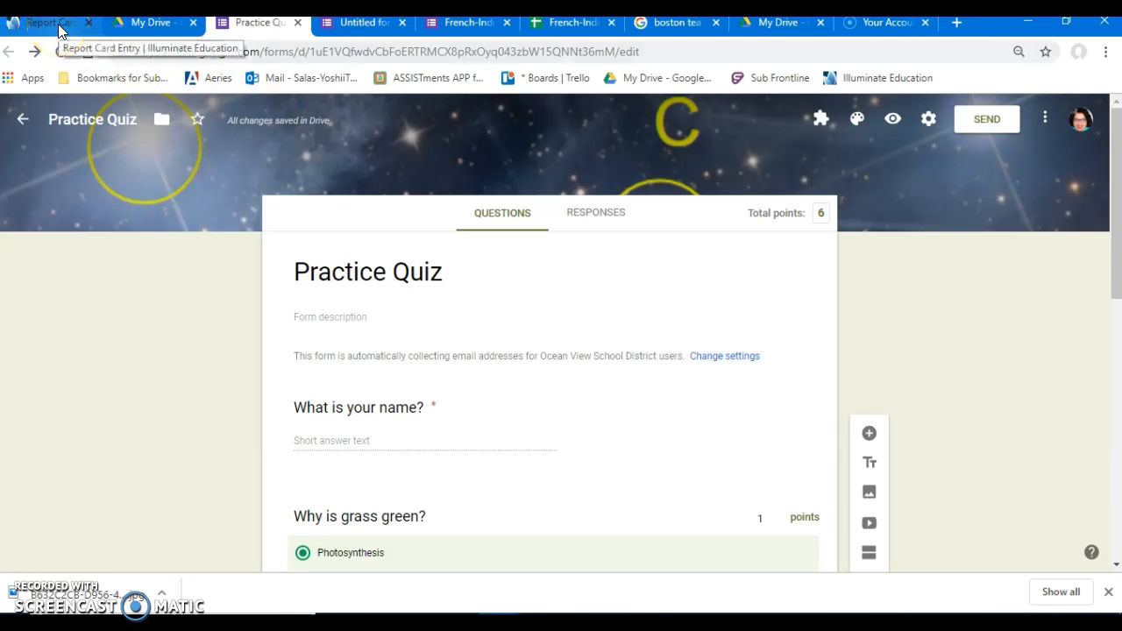
Switch to Google Classroom in the browser tab showing the Boston Tea Party images and open the "Google Apps for Educators" class.
{"action": "left_click", "coordinate": [659, 26]}
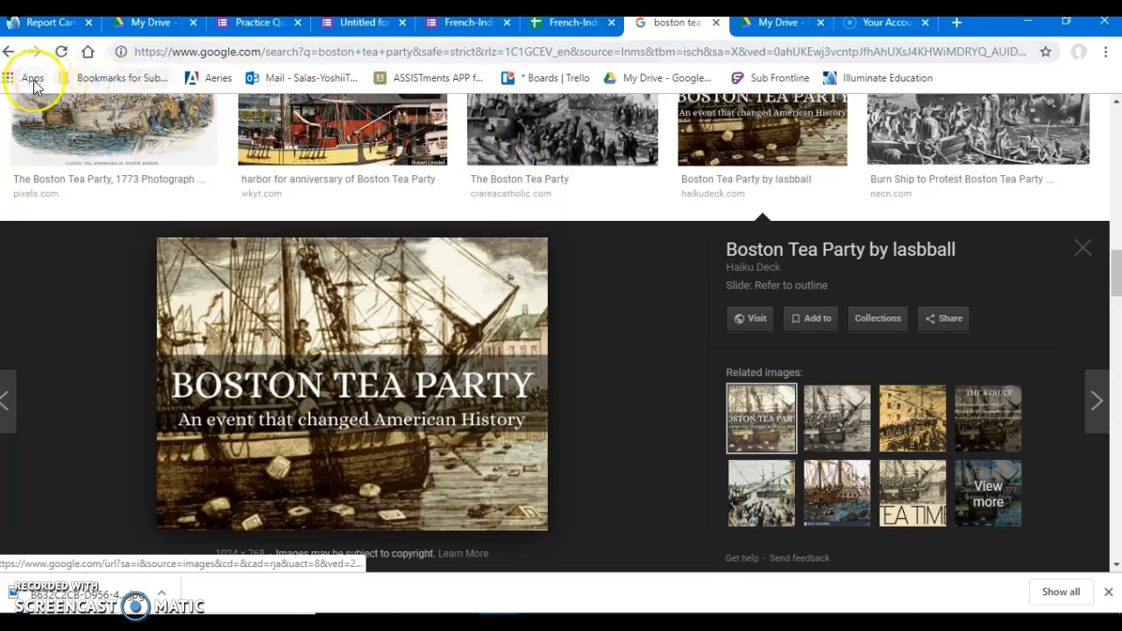
{"action": "left_click", "coordinate": [95, 79]}
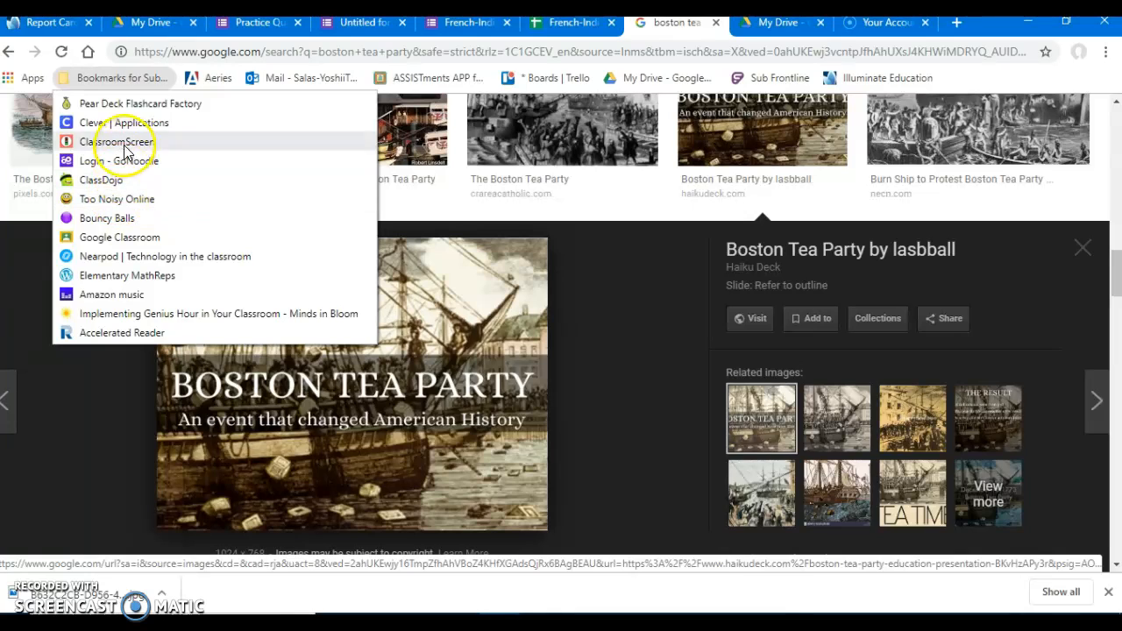
{"action": "left_click", "coordinate": [114, 238]}
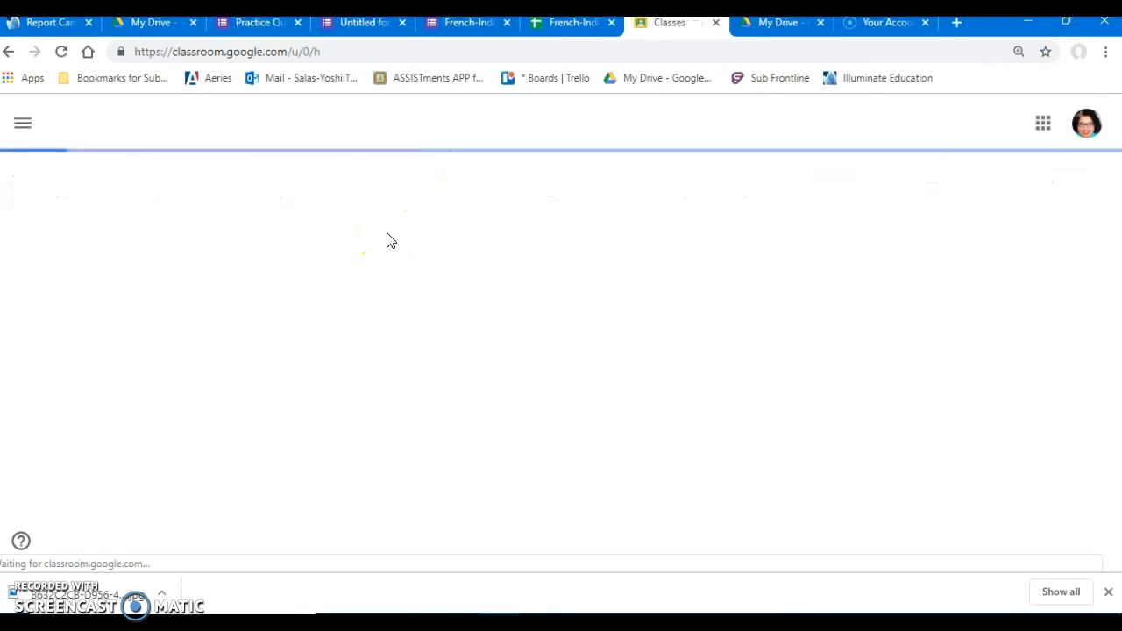
{"action": "scroll", "coordinate": [435, 381], "scroll_direction": "down", "scroll_amount": 5}
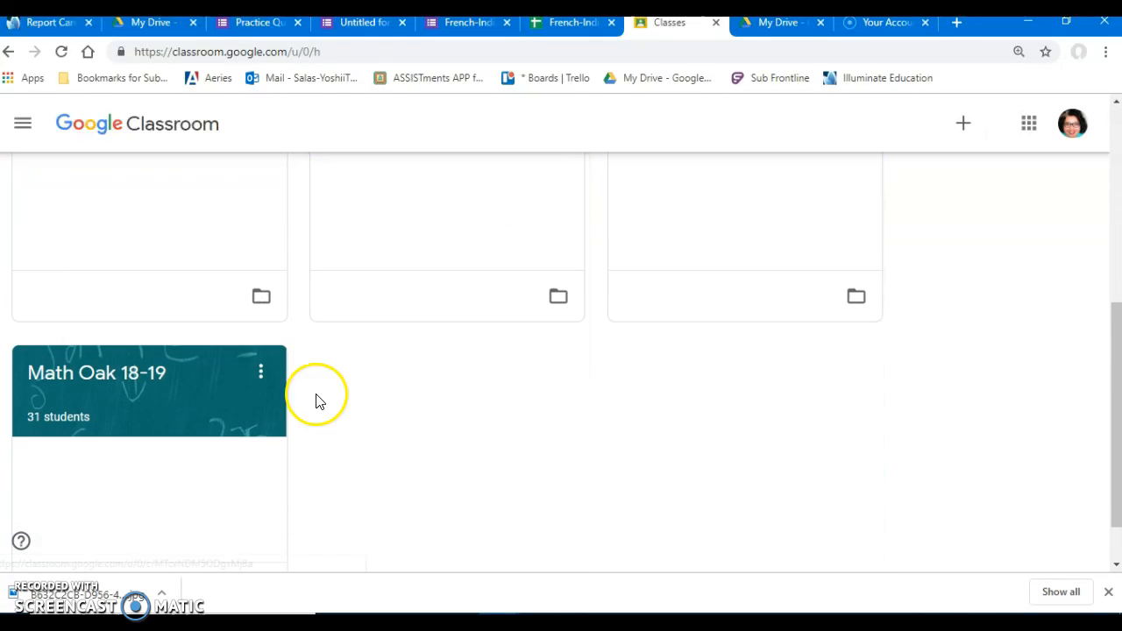
{"action": "scroll", "coordinate": [528, 371], "scroll_direction": "up", "scroll_amount": 3}
{"action": "scroll", "coordinate": [493, 376], "scroll_direction": "down", "scroll_amount": 3}
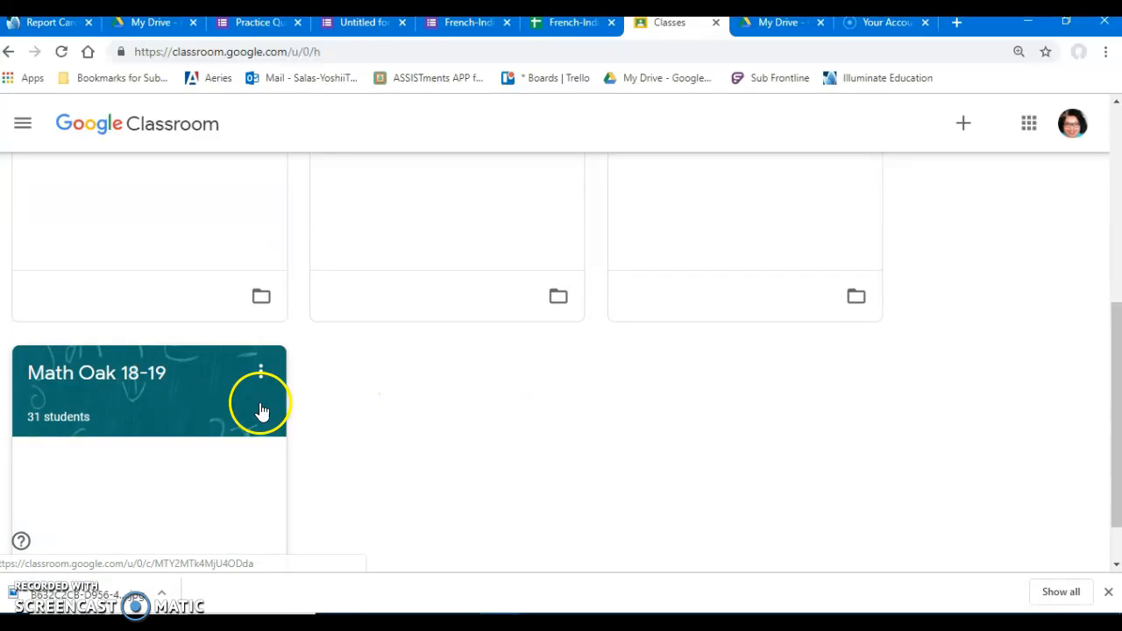
{"action": "scroll", "coordinate": [140, 333], "scroll_direction": "up", "scroll_amount": 2}
{"action": "left_click", "coordinate": [134, 259]}
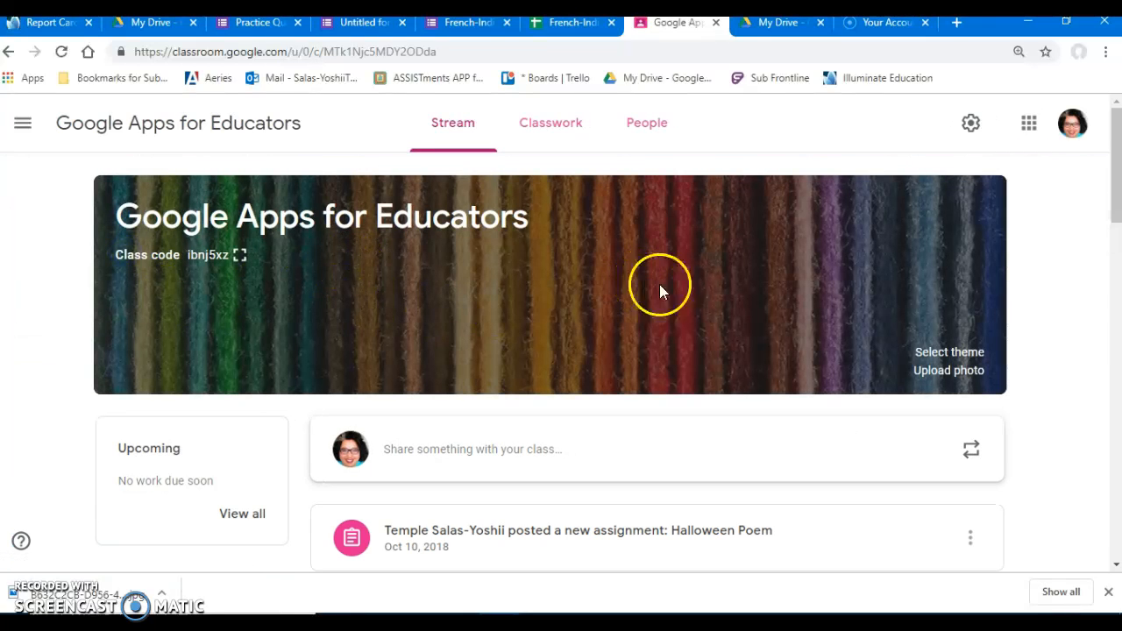
Start a class announcement in the stream for all students with the text "Practice Quiz".
{"action": "scroll", "coordinate": [816, 325], "scroll_direction": "down", "scroll_amount": 1}
{"action": "scroll", "coordinate": [604, 233], "scroll_direction": "up", "scroll_amount": 1}
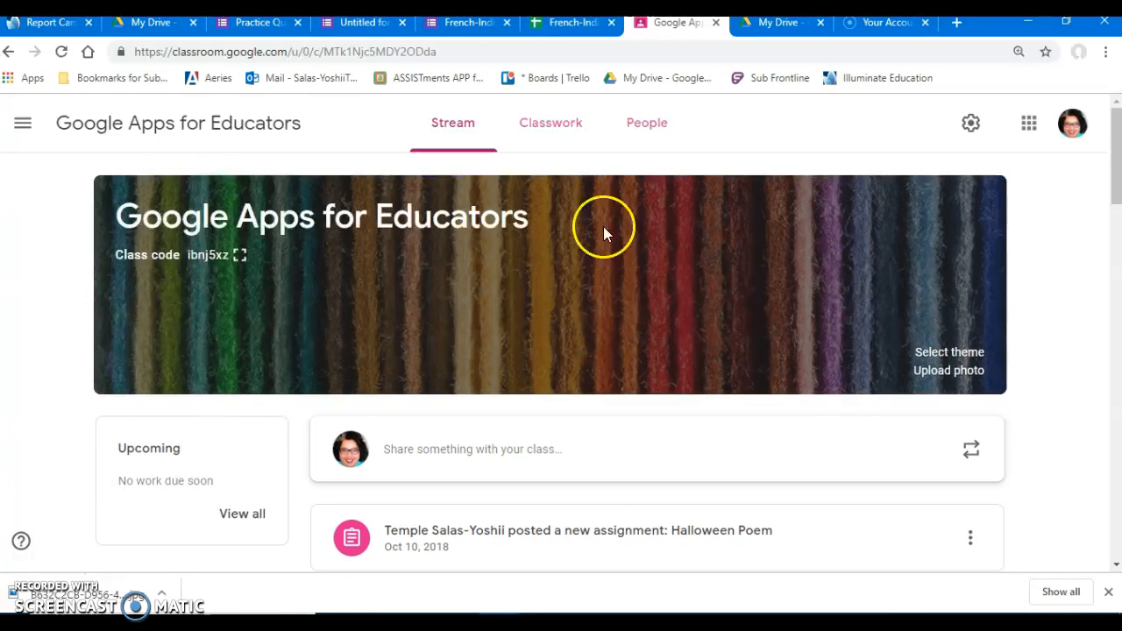
{"action": "left_click", "coordinate": [453, 449]}
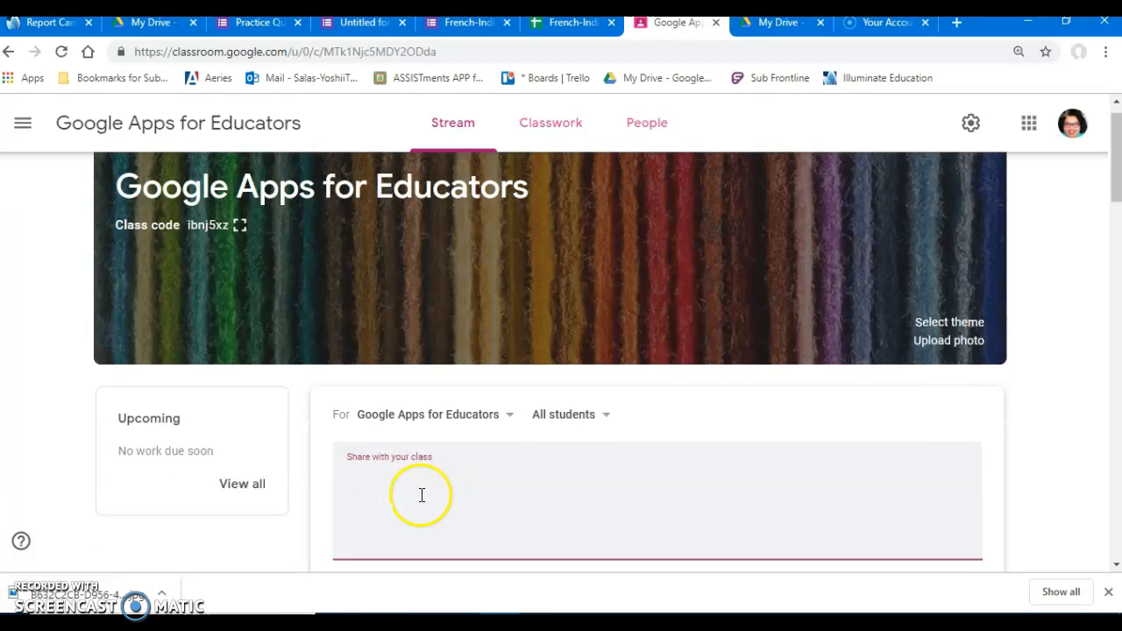
{"action": "scroll", "coordinate": [425, 495], "scroll_direction": "down", "scroll_amount": 2}
{"action": "type", "text": "Practice Quiz"}
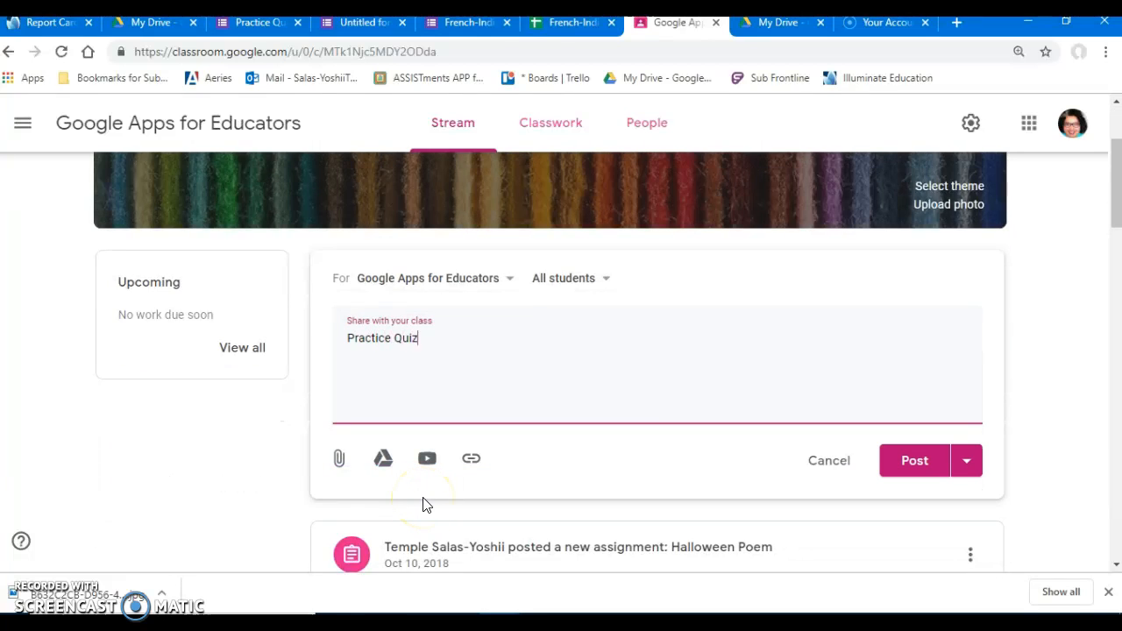
Attach the copied short form link to the announcement and post it to the class.
{"action": "left_click", "coordinate": [474, 460]}
{"action": "key", "text": "ctrl+v"}
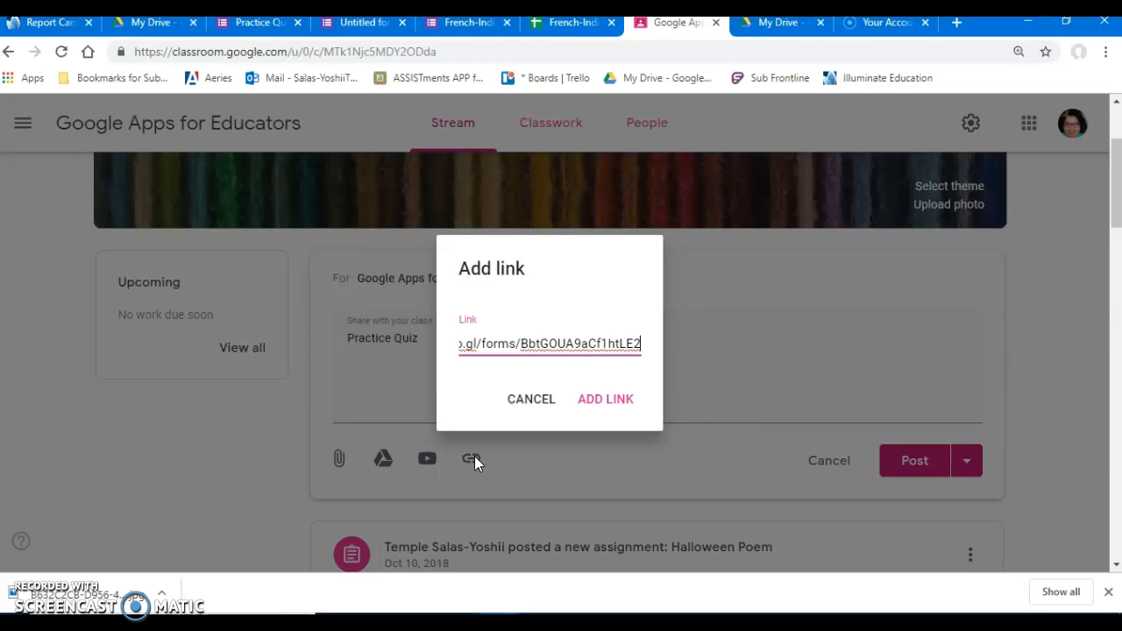
{"action": "left_click", "coordinate": [605, 400]}
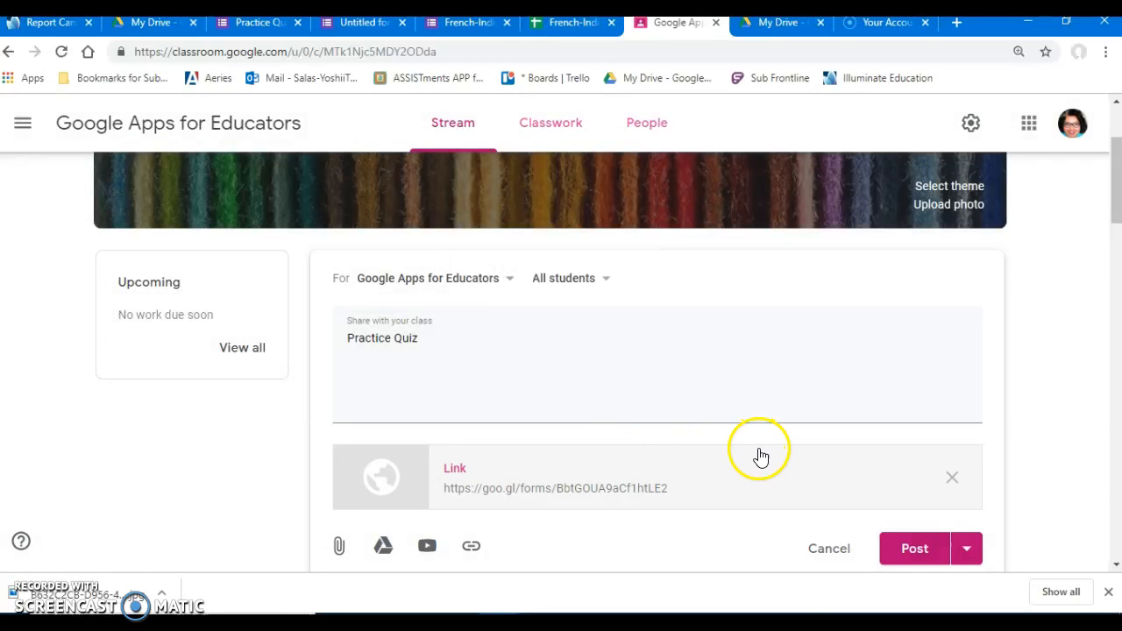
{"action": "scroll", "coordinate": [762, 456], "scroll_direction": "down", "scroll_amount": 2}
{"action": "left_click", "coordinate": [908, 386]}
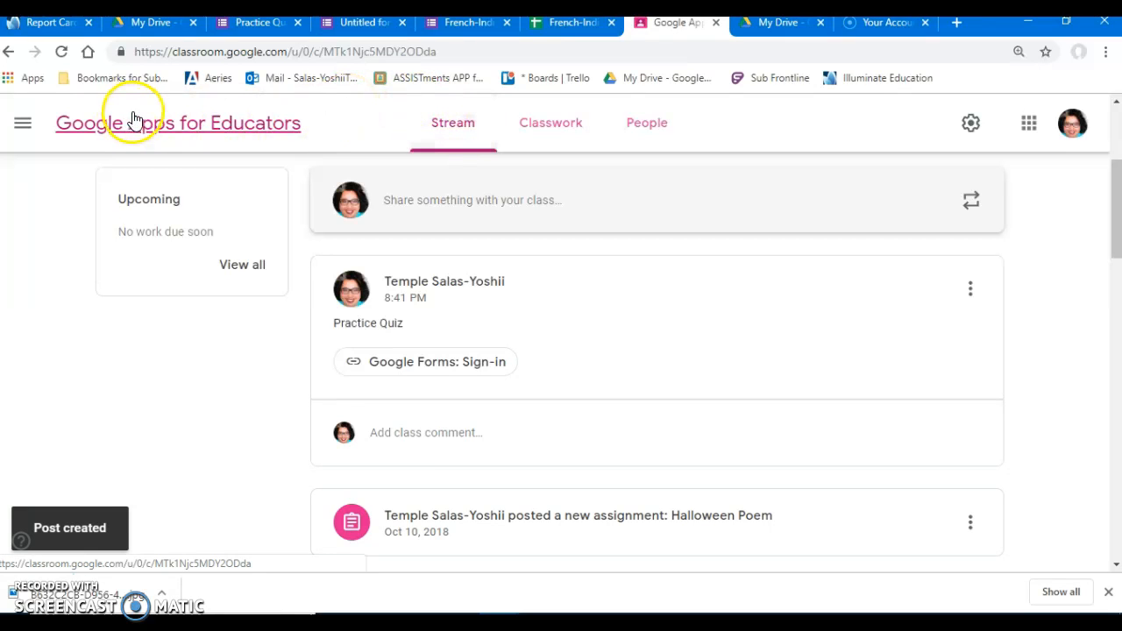
Switch to Google Drive, open the "Disagreements Grow - American Revolution Test" form and look through its questions.
{"action": "left_click", "coordinate": [157, 25]}
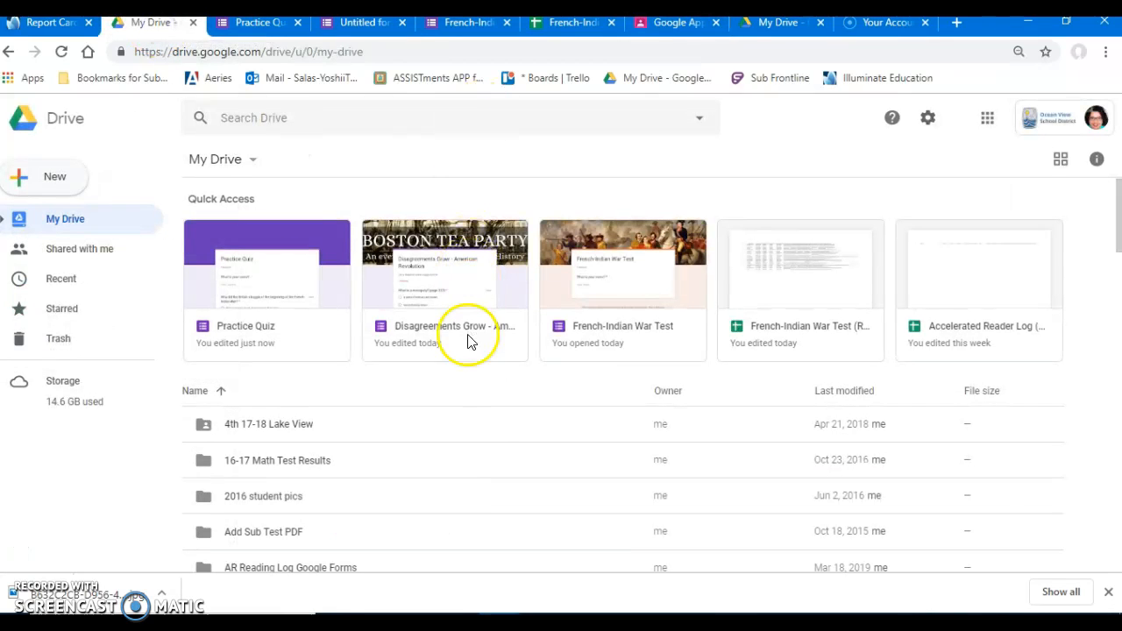
{"action": "left_click", "coordinate": [464, 248]}
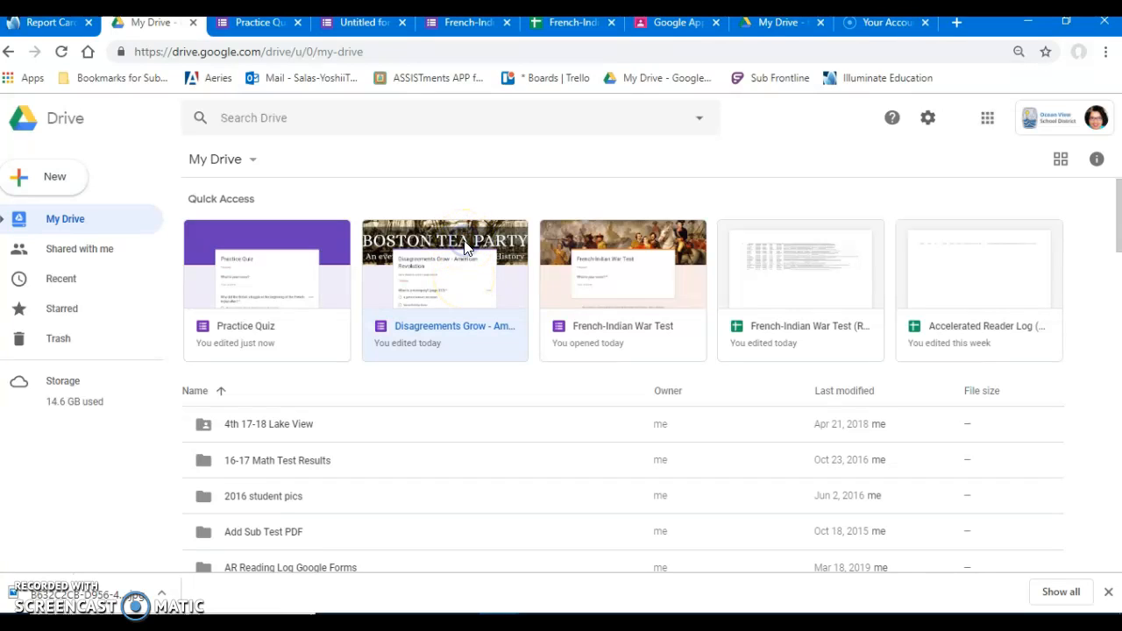
{"action": "double_click", "coordinate": [471, 289]}
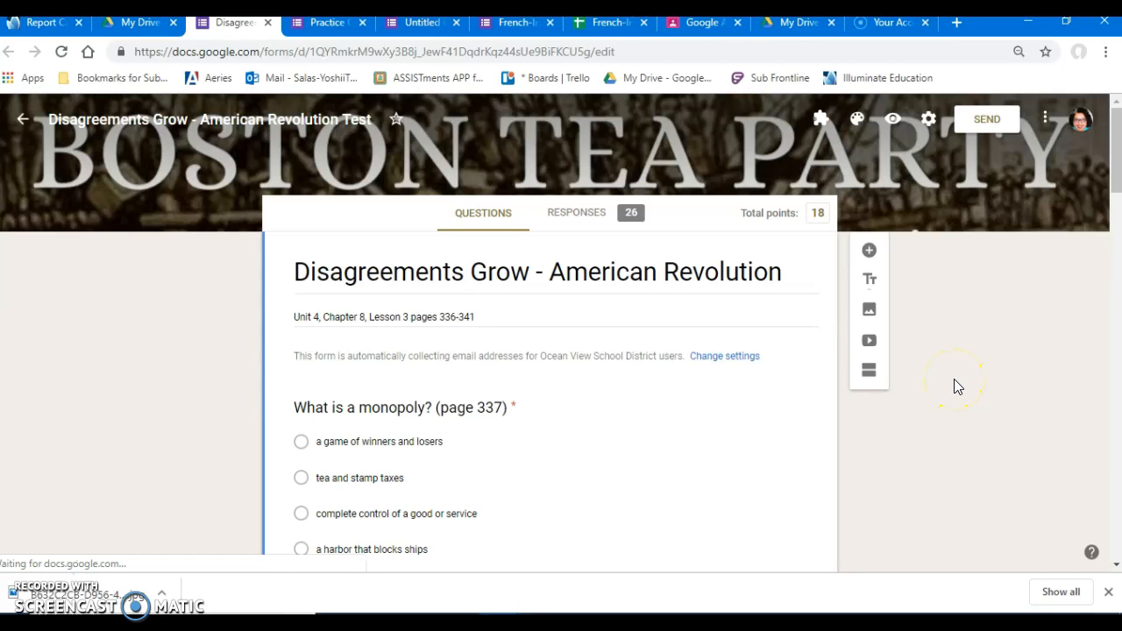
{"action": "scroll", "coordinate": [954, 379], "scroll_direction": "down", "scroll_amount": 4}
{"action": "scroll", "coordinate": [955, 386], "scroll_direction": "down", "scroll_amount": 11}
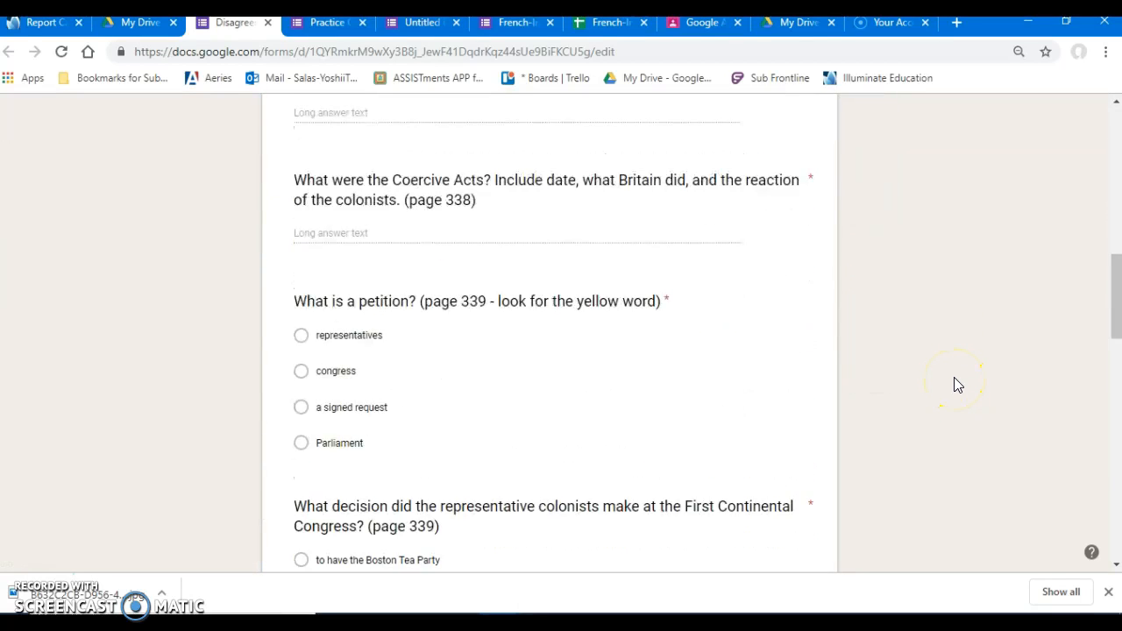
{"action": "scroll", "coordinate": [956, 384], "scroll_direction": "down", "scroll_amount": 9}
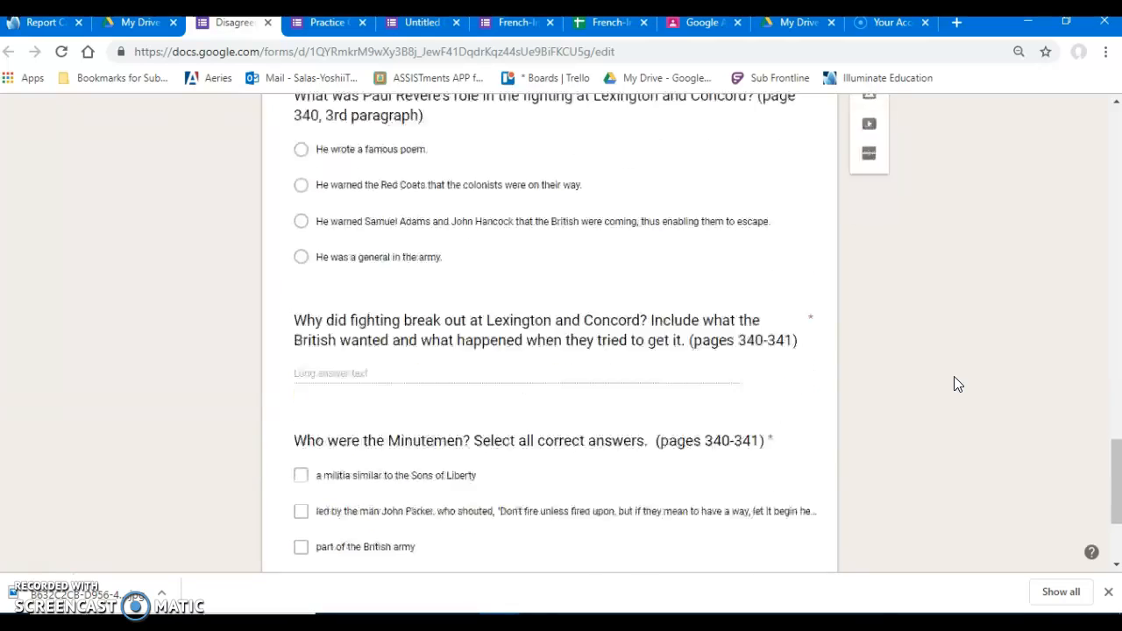
{"action": "scroll", "coordinate": [954, 376], "scroll_direction": "up", "scroll_amount": 6}
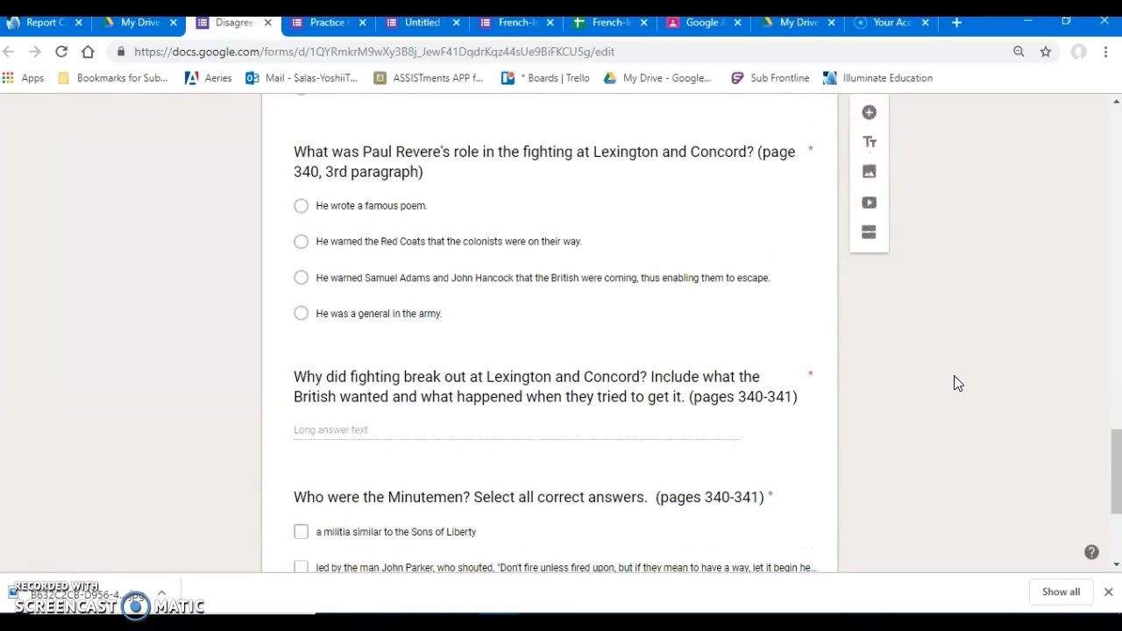
{"action": "scroll", "coordinate": [953, 371], "scroll_direction": "up", "scroll_amount": 10}
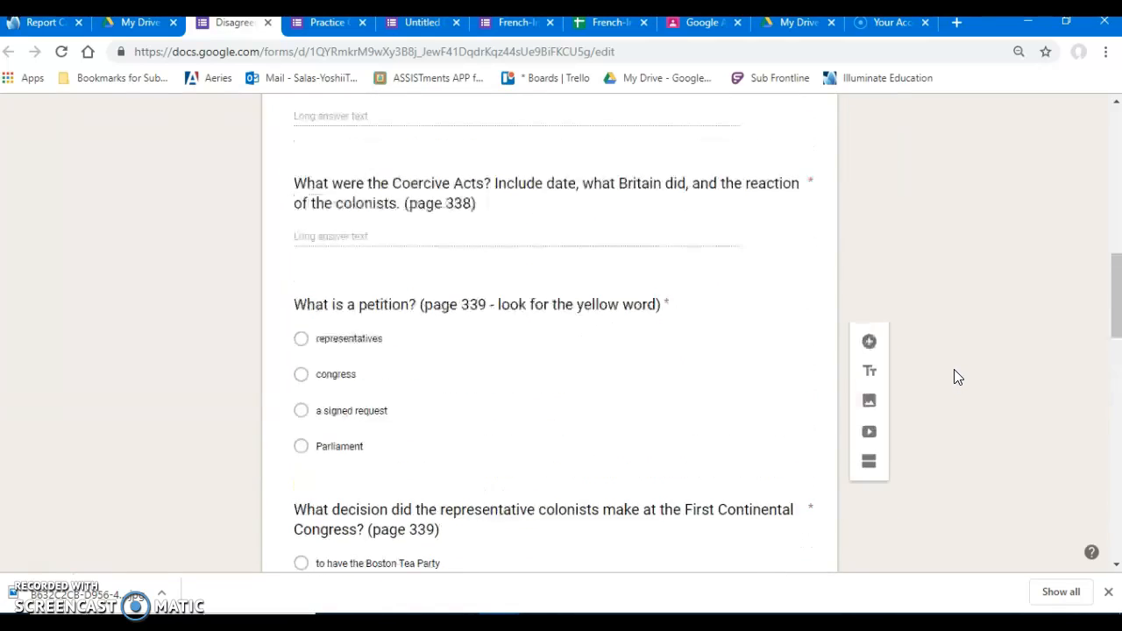
{"action": "scroll", "coordinate": [953, 369], "scroll_direction": "up", "scroll_amount": 7}
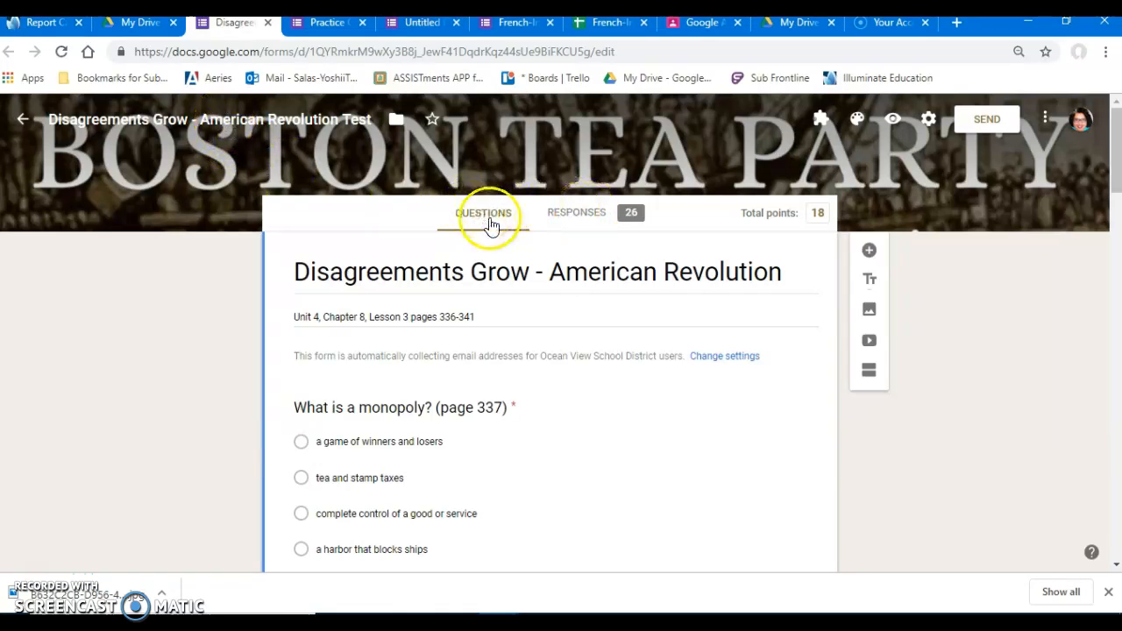
Open the test's response summary and examine the insights, points distribution, frequently missed questions and student scores.
{"action": "left_click", "coordinate": [568, 217]}
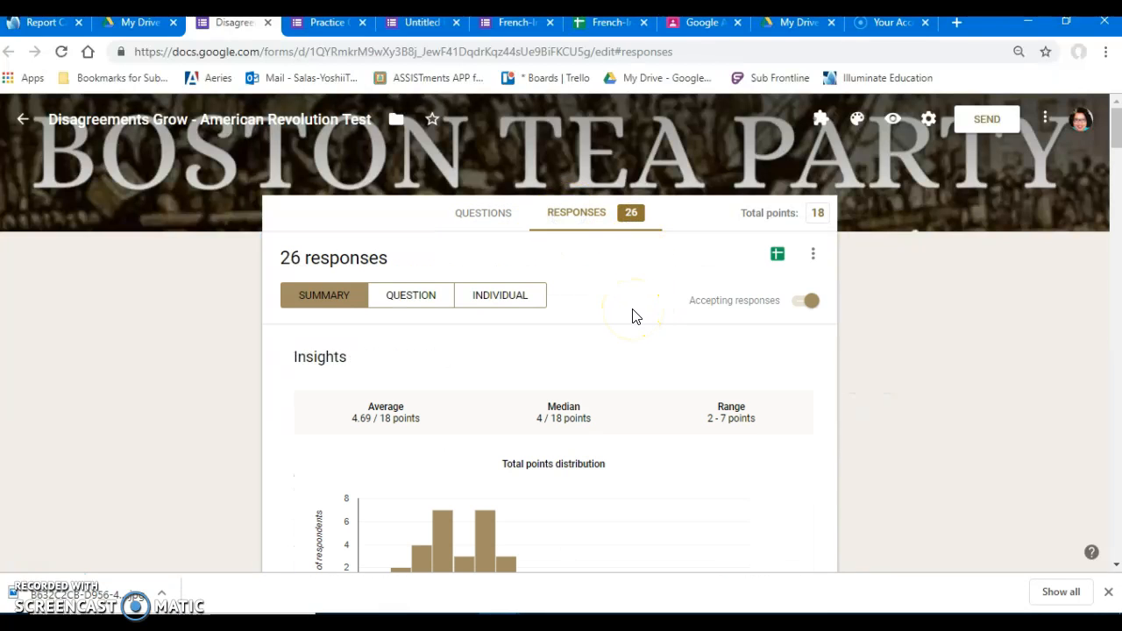
{"action": "scroll", "coordinate": [635, 316], "scroll_direction": "down", "scroll_amount": 2}
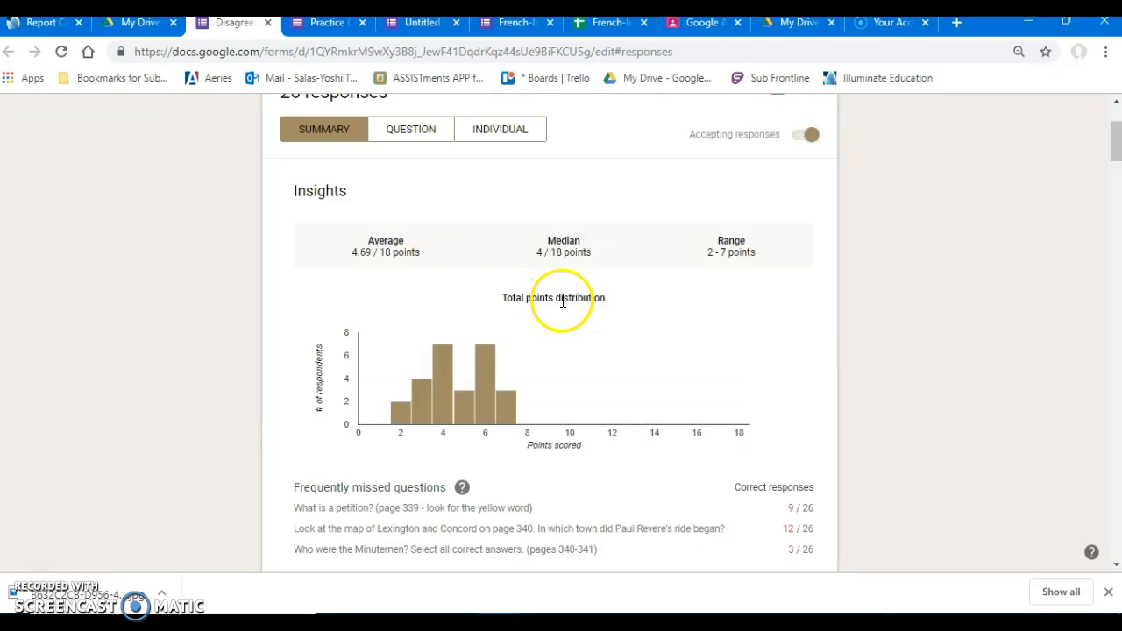
{"action": "scroll", "coordinate": [563, 303], "scroll_direction": "down", "scroll_amount": 2}
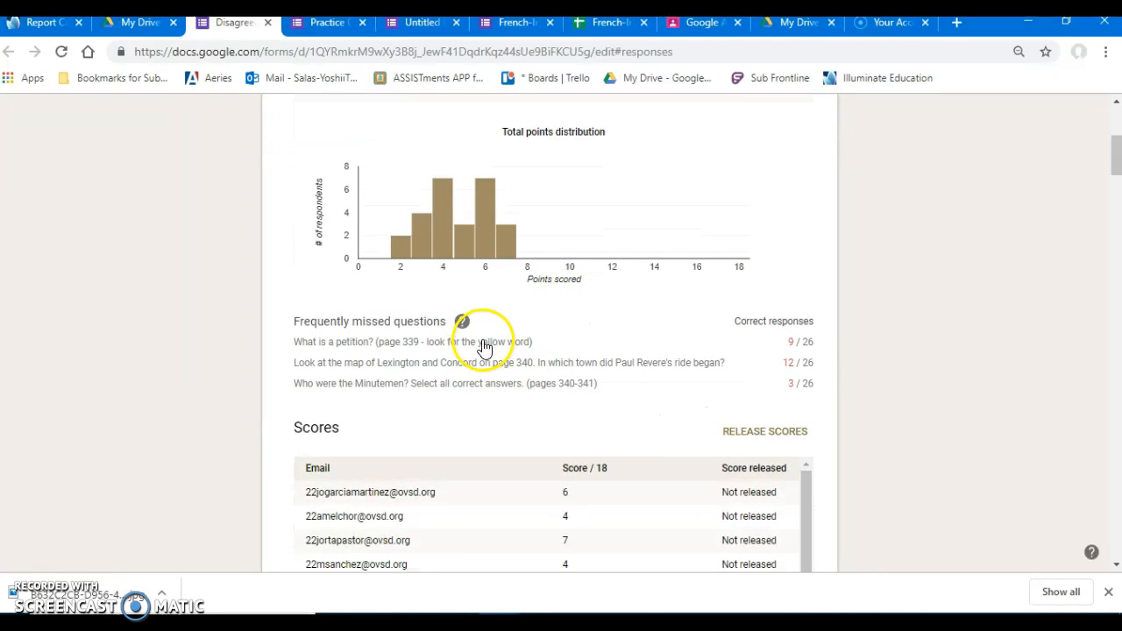
{"action": "scroll", "coordinate": [483, 402], "scroll_direction": "down", "scroll_amount": 6}
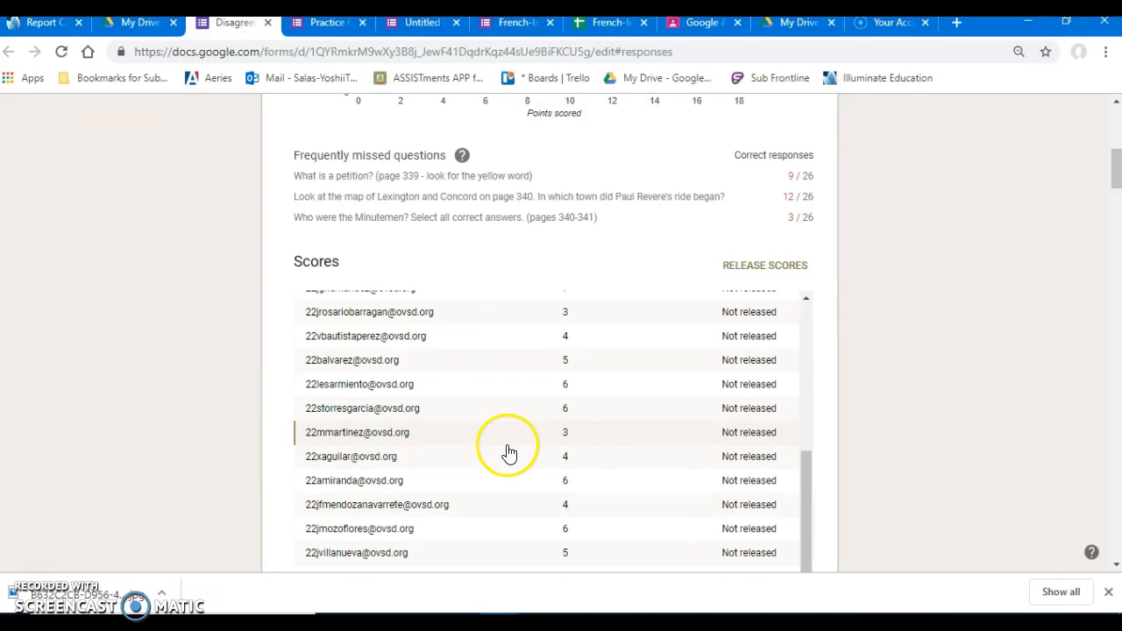
{"action": "scroll", "coordinate": [512, 462], "scroll_direction": "up", "scroll_amount": 6}
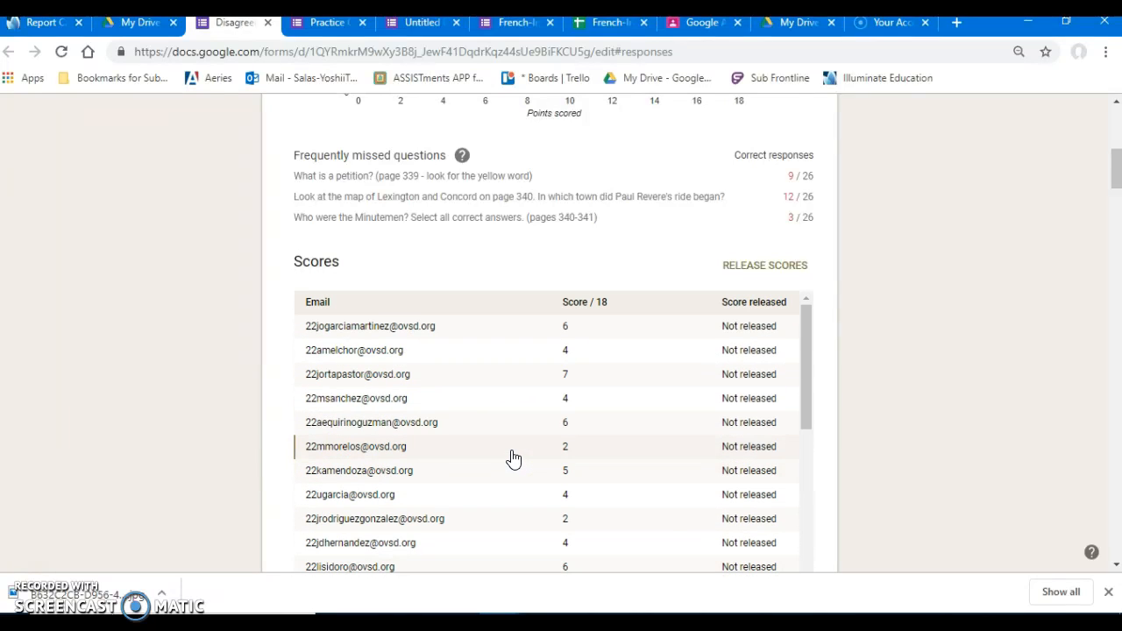
{"action": "scroll", "coordinate": [917, 257], "scroll_direction": "up", "scroll_amount": 5}
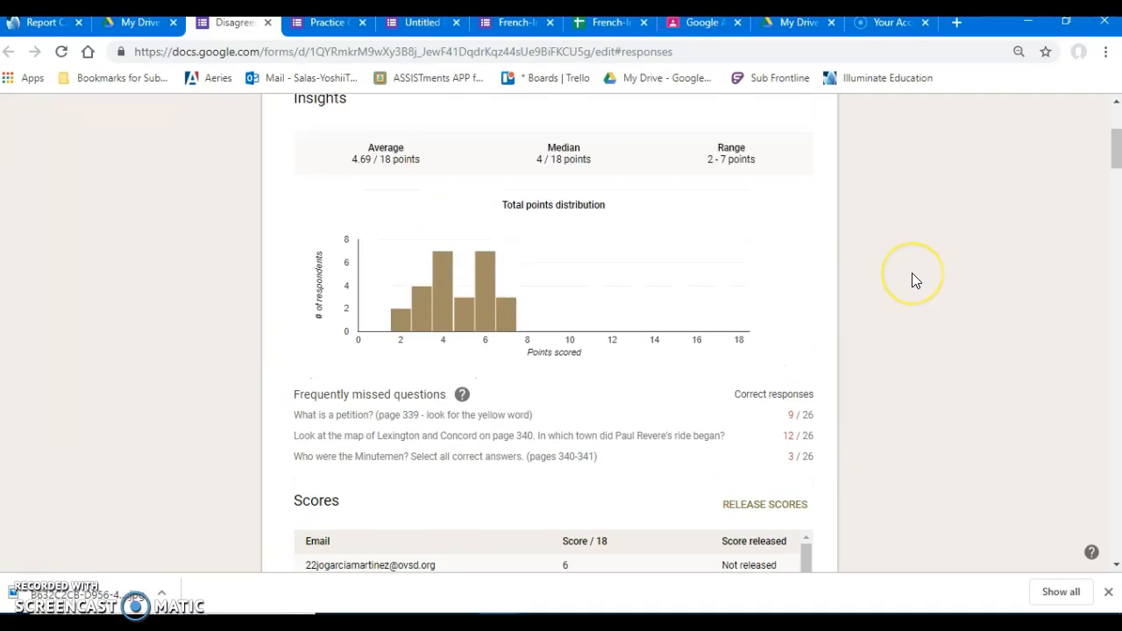
{"action": "scroll", "coordinate": [912, 280], "scroll_direction": "up", "scroll_amount": 1}
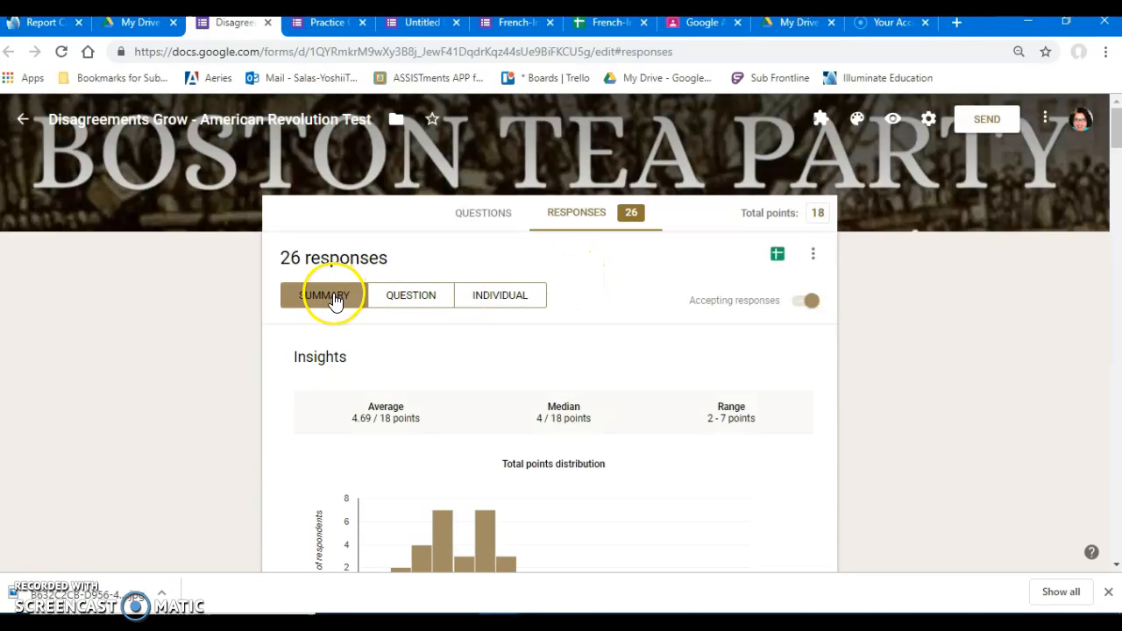
Return to the test's questions and review the multiple-choice and long-answer questions near the beginning.
{"action": "left_click", "coordinate": [478, 219]}
{"action": "scroll", "coordinate": [553, 337], "scroll_direction": "down", "scroll_amount": 8}
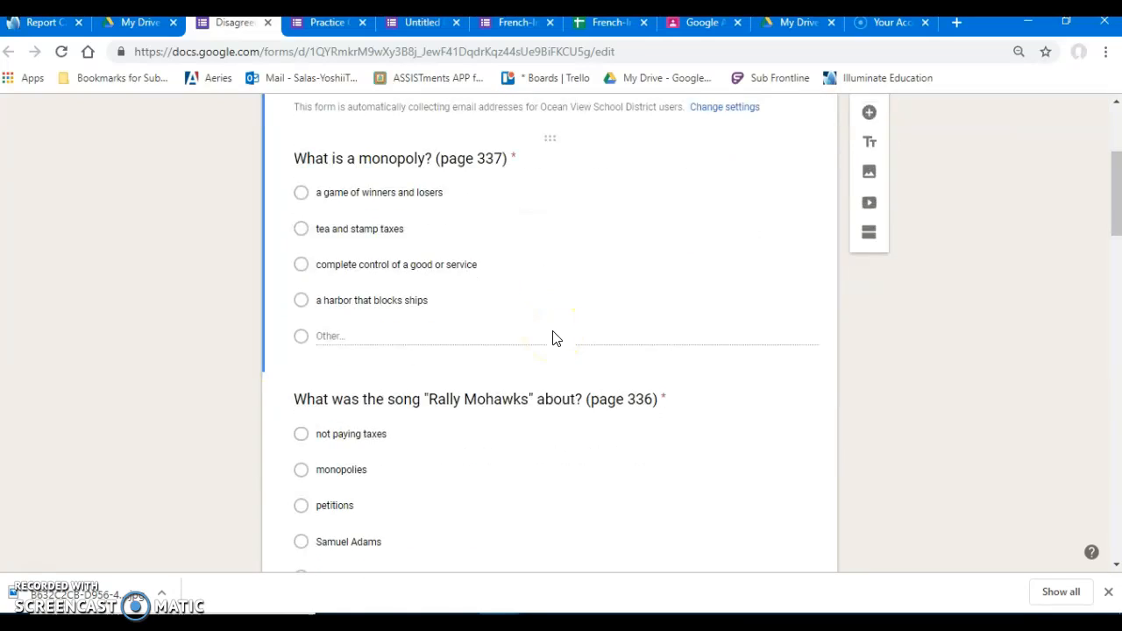
{"action": "left_click", "coordinate": [464, 267]}
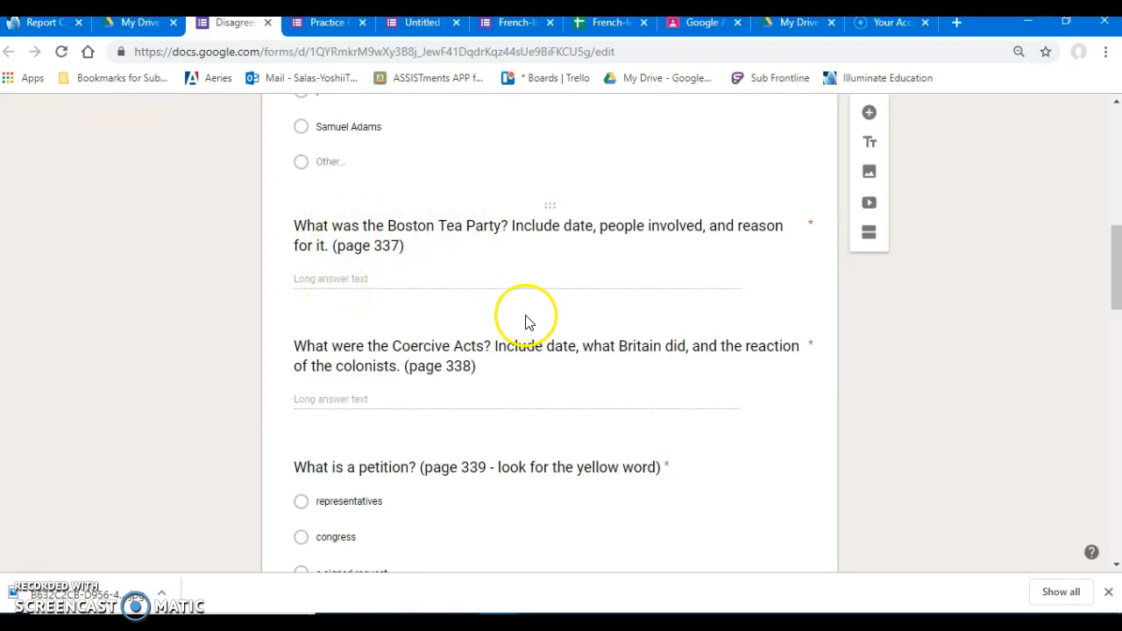
View the test's responses grouped by question and advance to question 3, about the Boston Tea Party.
{"action": "scroll", "coordinate": [526, 317], "scroll_direction": "up", "scroll_amount": 8}
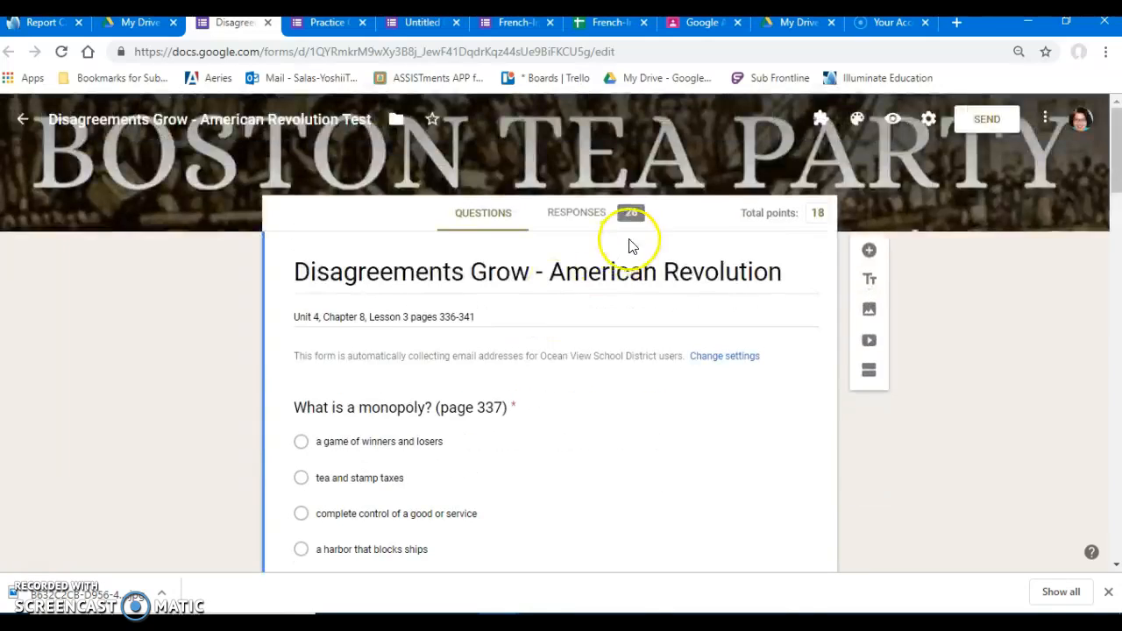
{"action": "left_click", "coordinate": [580, 214]}
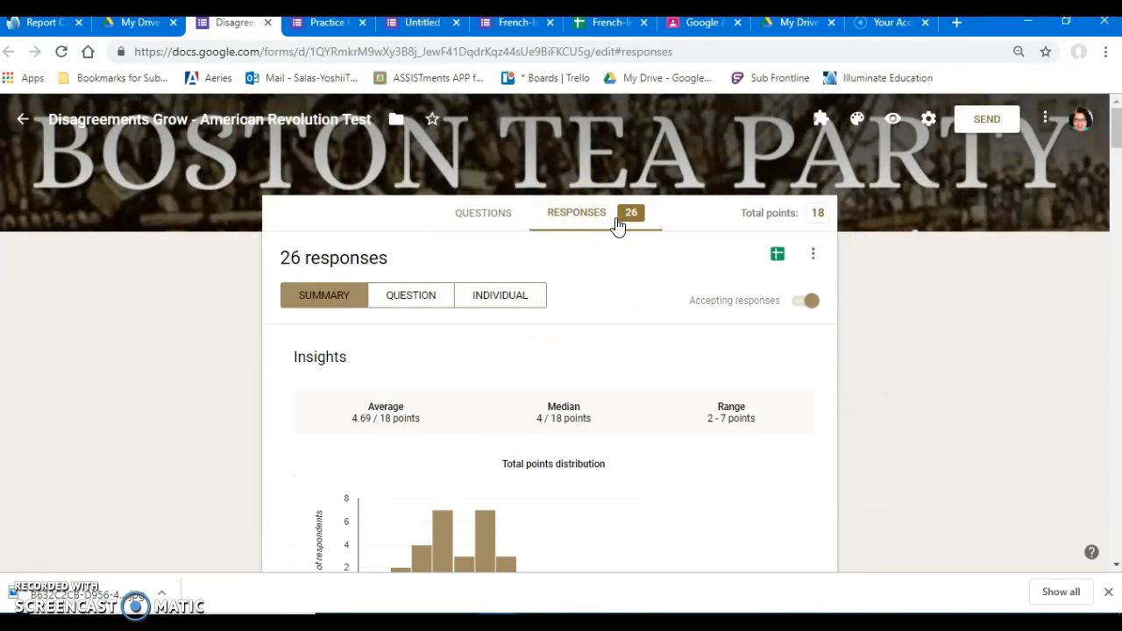
{"action": "left_click", "coordinate": [419, 296]}
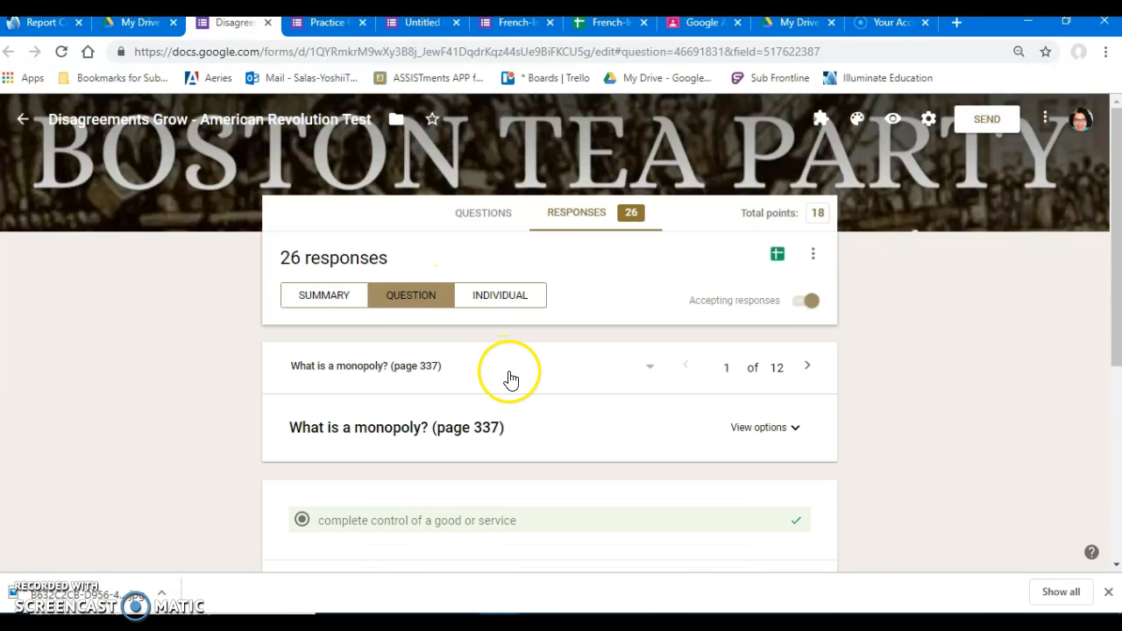
{"action": "scroll", "coordinate": [509, 379], "scroll_direction": "down", "scroll_amount": 1}
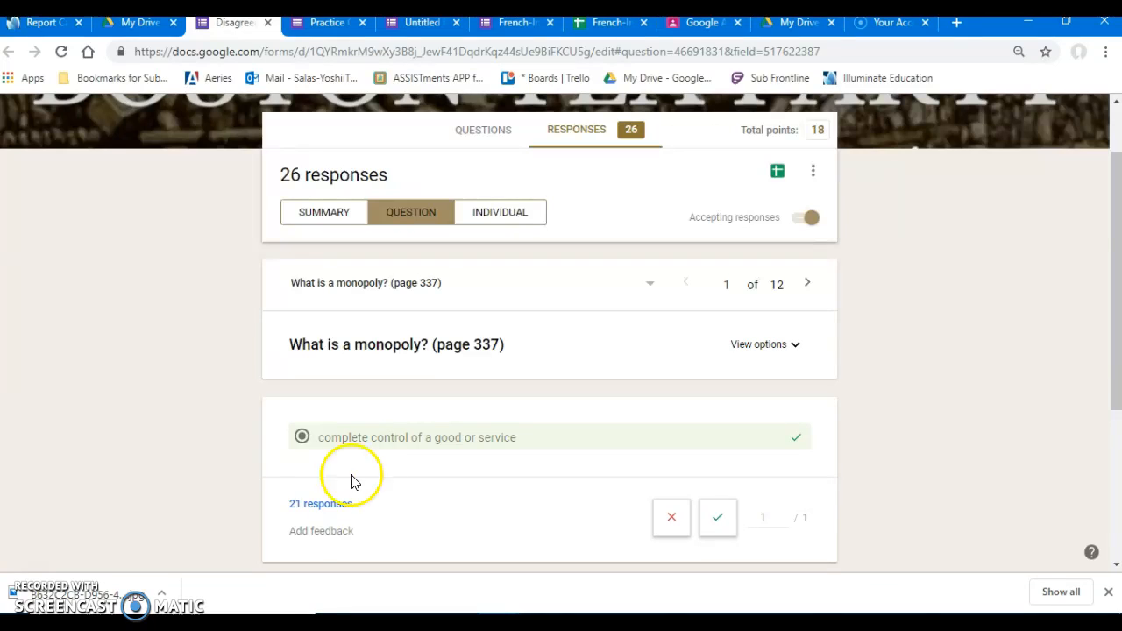
{"action": "left_click", "coordinate": [807, 285]}
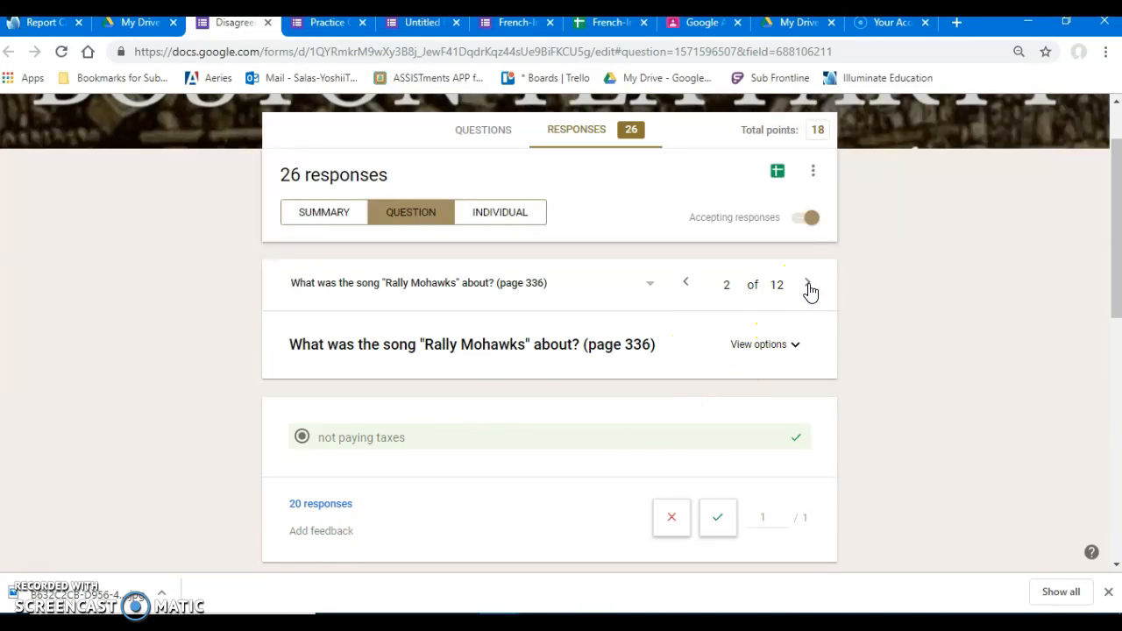
{"action": "left_click", "coordinate": [807, 285]}
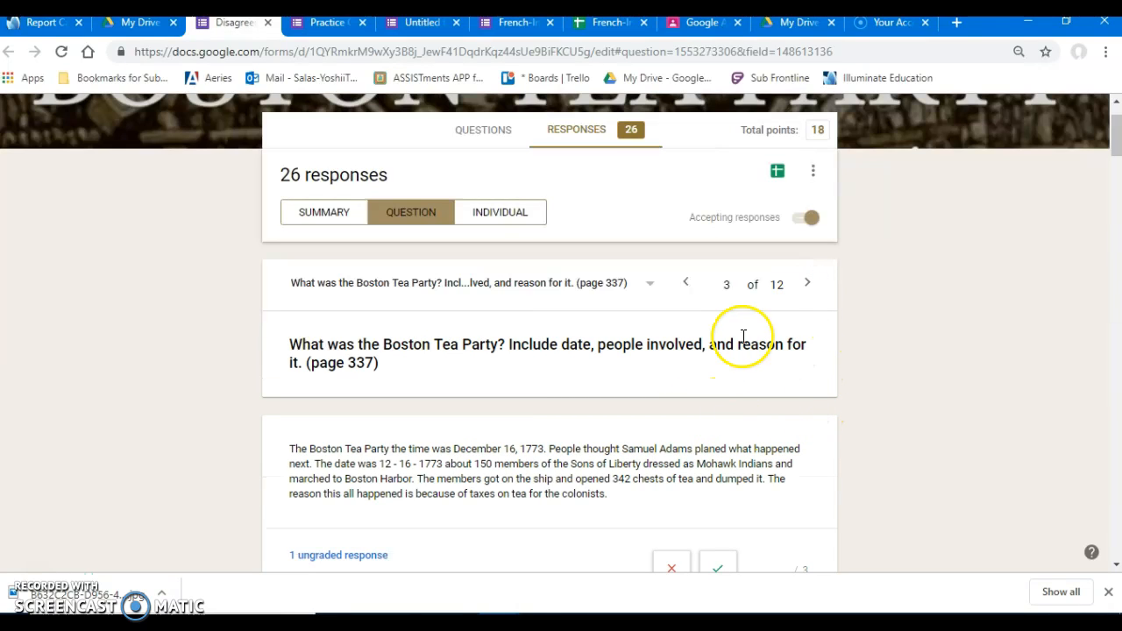
Look through the ungraded Boston Tea Party answers and check who submitted "tea thrown into boston harbor".
{"action": "scroll", "coordinate": [724, 395], "scroll_direction": "down", "scroll_amount": 8}
{"action": "scroll", "coordinate": [724, 395], "scroll_direction": "down", "scroll_amount": 12}
{"action": "scroll", "coordinate": [724, 392], "scroll_direction": "down", "scroll_amount": 12}
{"action": "scroll", "coordinate": [726, 387], "scroll_direction": "down", "scroll_amount": 9}
{"action": "scroll", "coordinate": [743, 388], "scroll_direction": "up", "scroll_amount": 1}
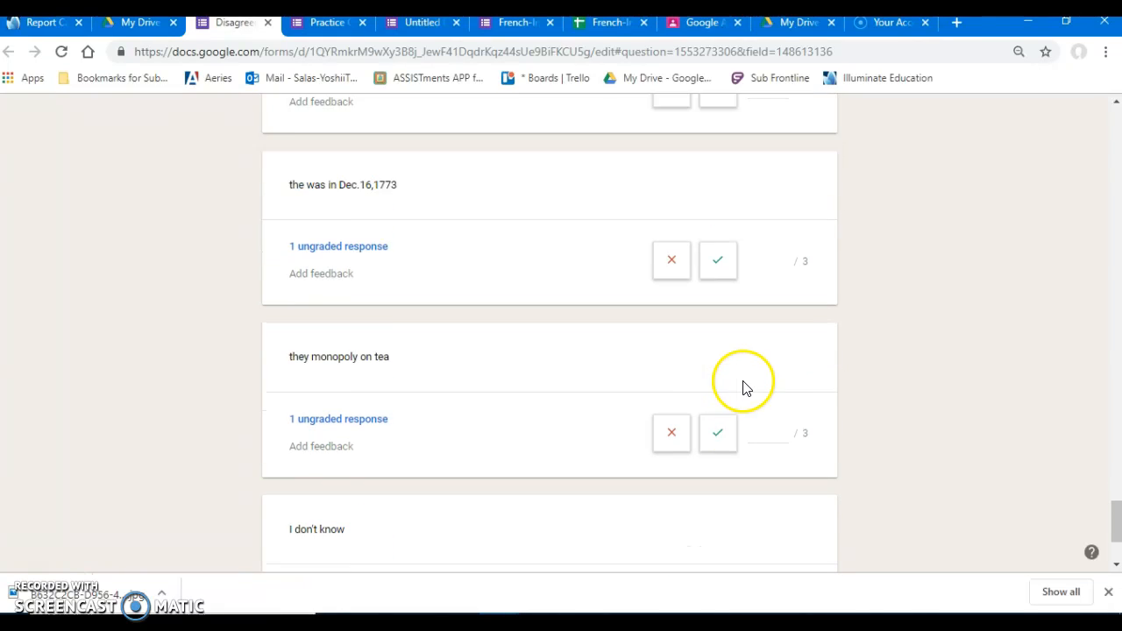
{"action": "scroll", "coordinate": [743, 388], "scroll_direction": "up", "scroll_amount": 4}
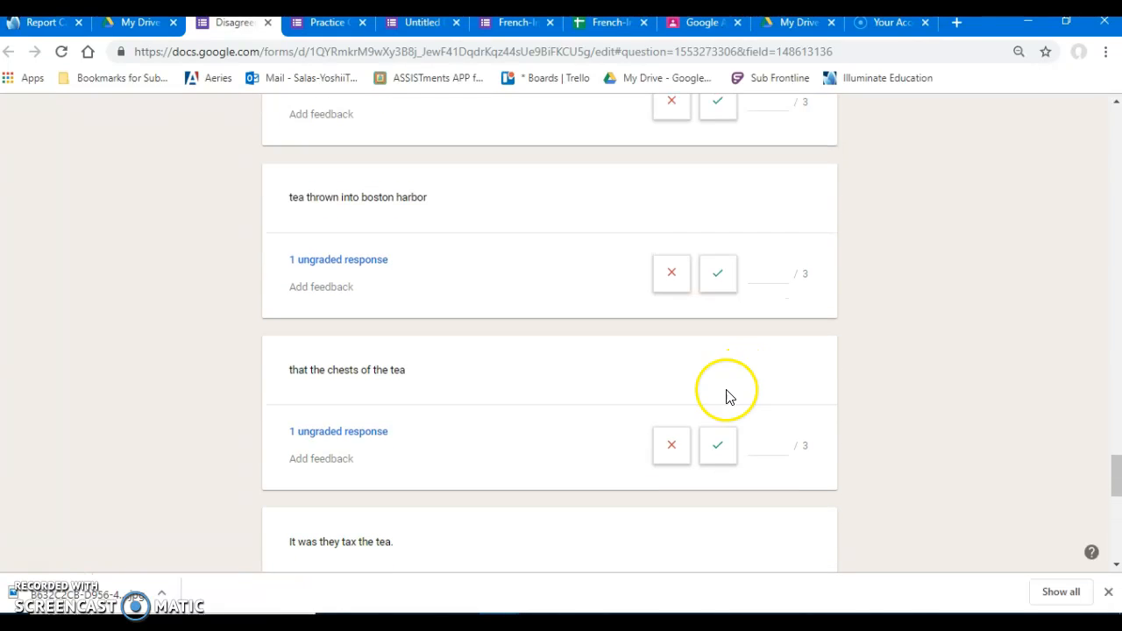
{"action": "left_click", "coordinate": [355, 261]}
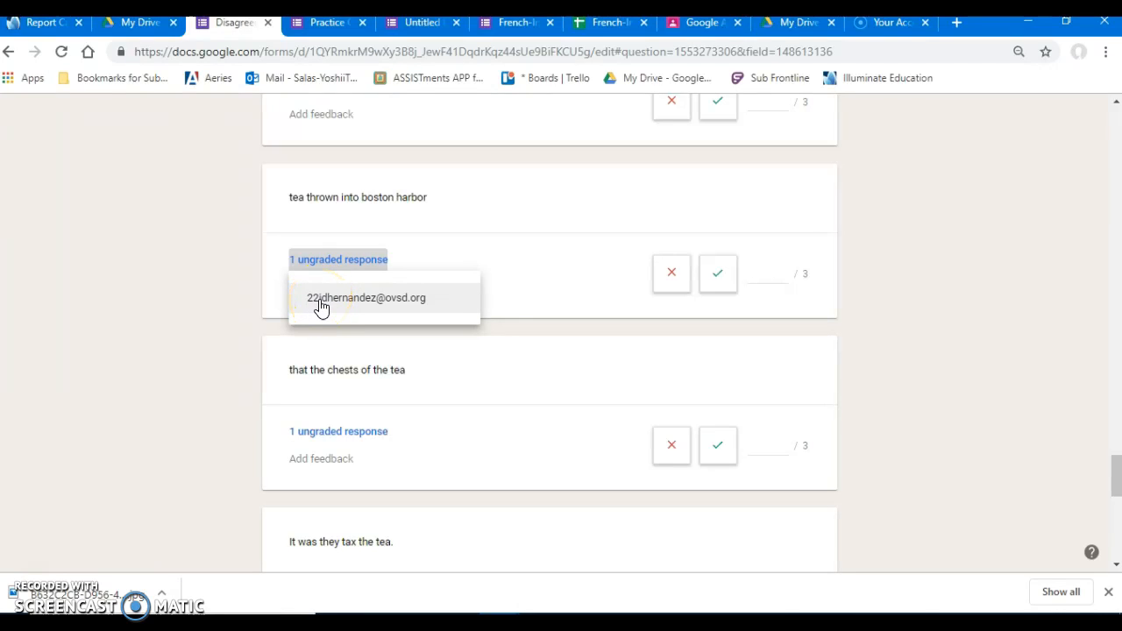
{"action": "left_click", "coordinate": [921, 271]}
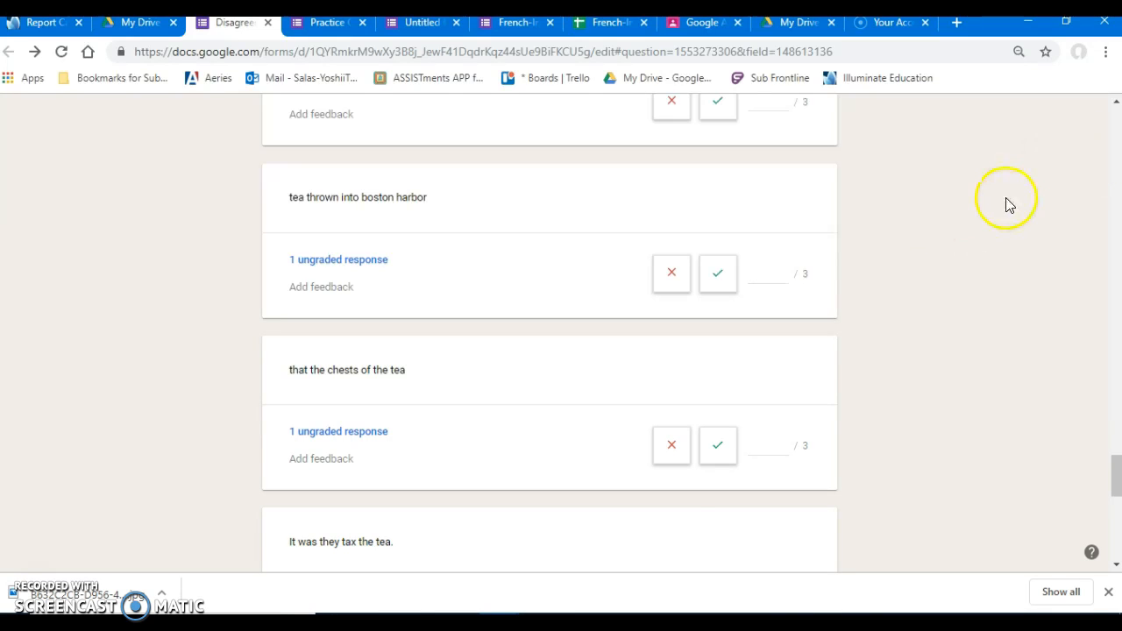
Return to the first Boston Tea Party answer and check which student submitted it.
{"action": "scroll", "coordinate": [999, 259], "scroll_direction": "up", "scroll_amount": 10}
{"action": "scroll", "coordinate": [996, 260], "scroll_direction": "up", "scroll_amount": 10}
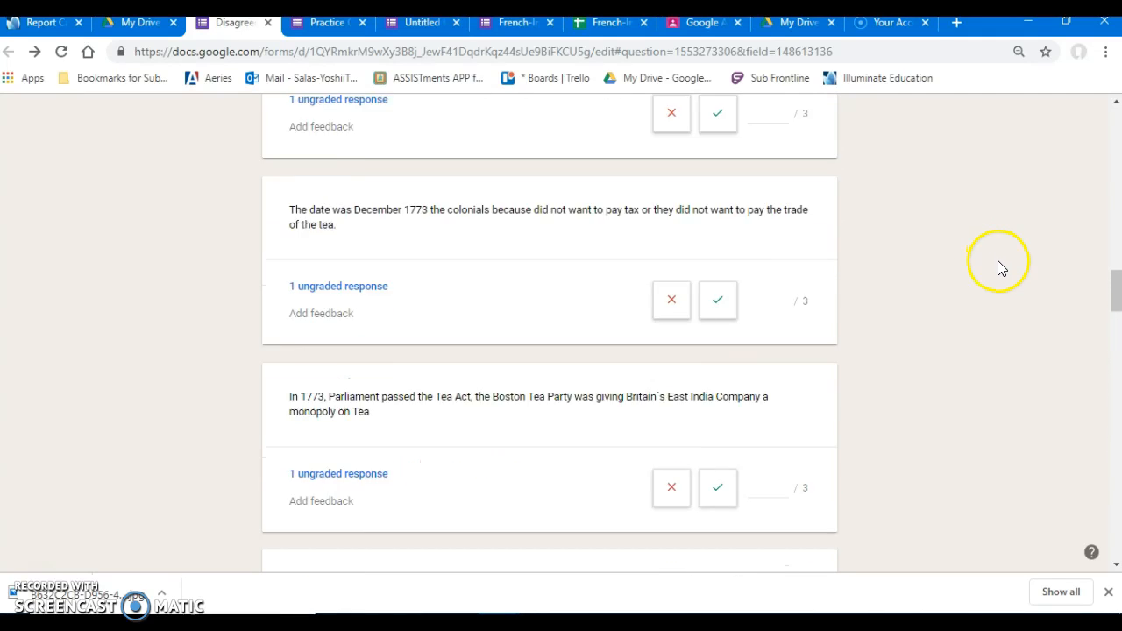
{"action": "scroll", "coordinate": [999, 268], "scroll_direction": "up", "scroll_amount": 10}
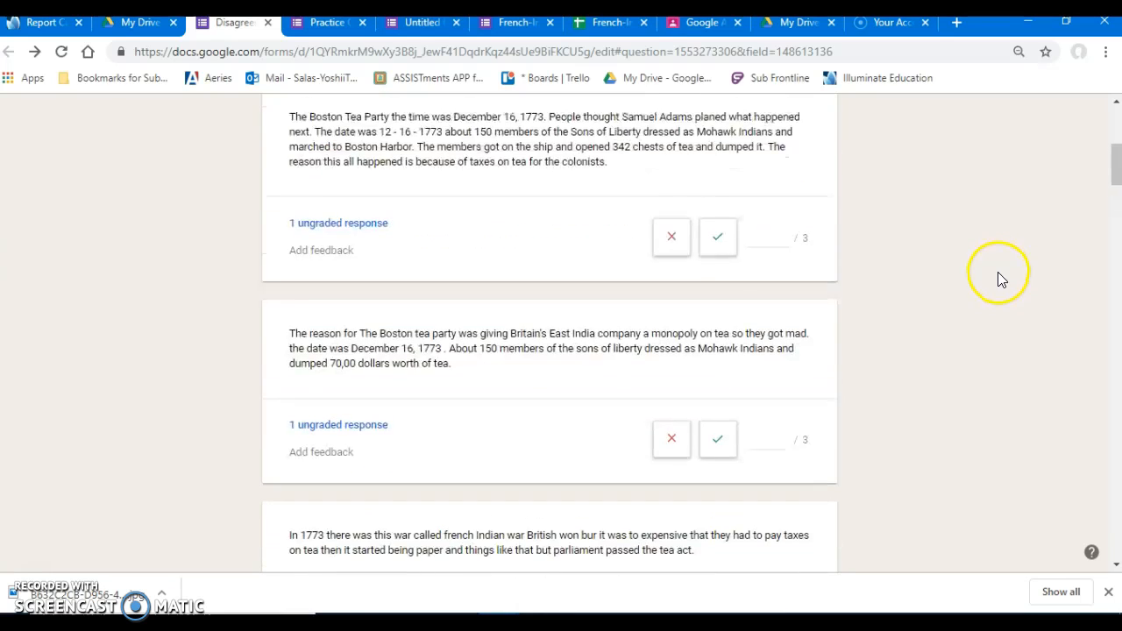
{"action": "scroll", "coordinate": [999, 278], "scroll_direction": "up", "scroll_amount": 3}
{"action": "scroll", "coordinate": [1001, 281], "scroll_direction": "up", "scroll_amount": 2}
{"action": "scroll", "coordinate": [1002, 281], "scroll_direction": "down", "scroll_amount": 3}
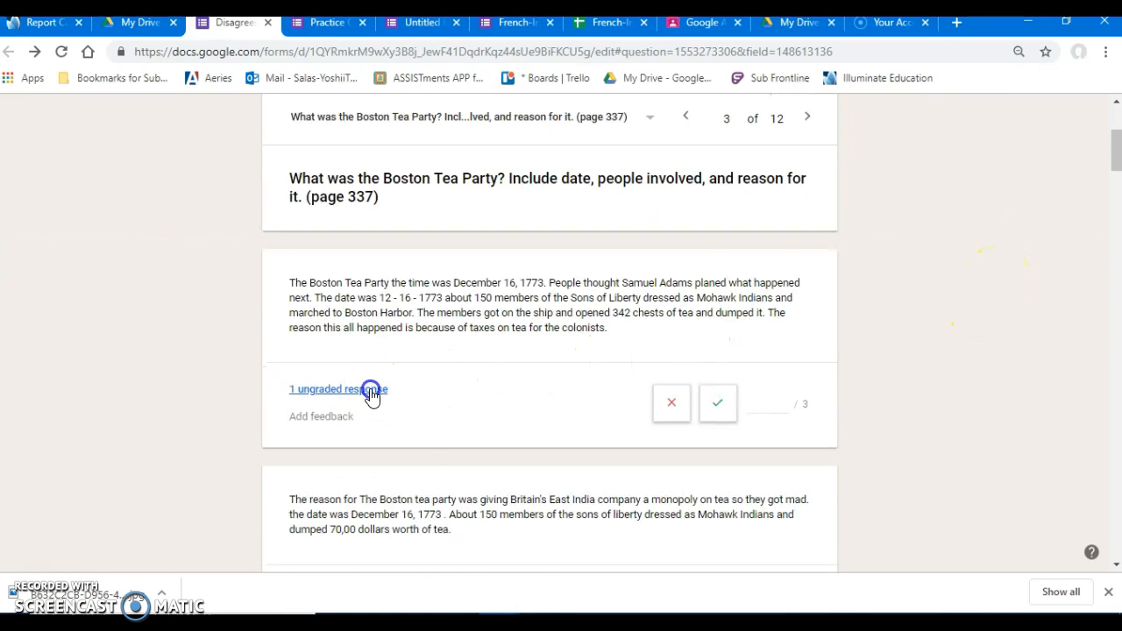
{"action": "left_click", "coordinate": [372, 394]}
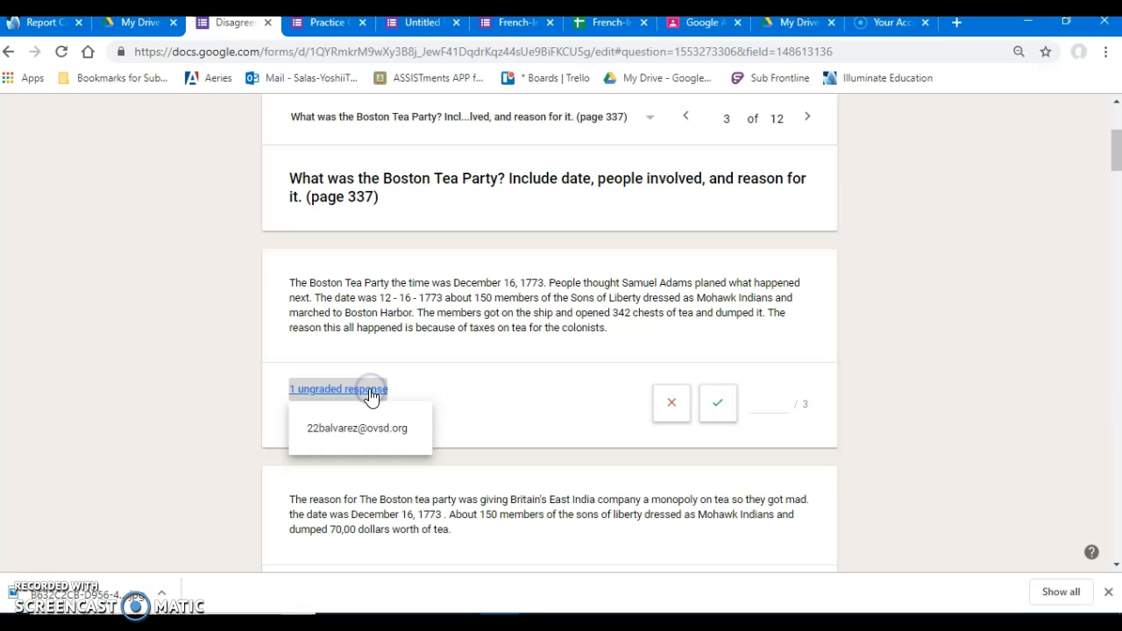
{"action": "left_click", "coordinate": [879, 292]}
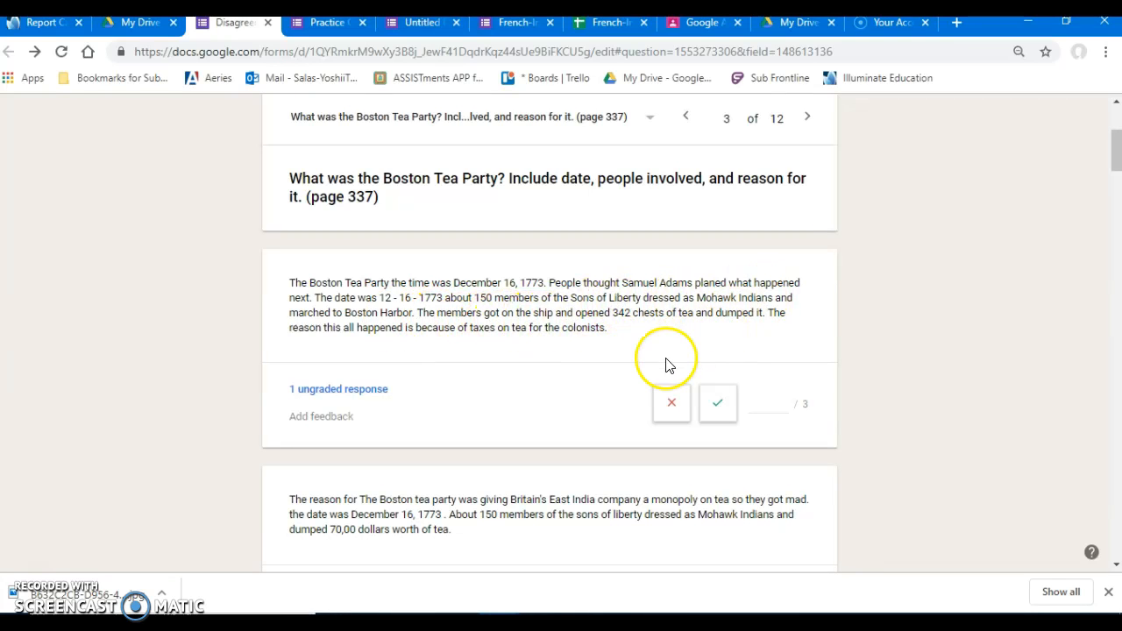
Grade the first three Boston Tea Party answers with 3, 2 and 2 points out of 3.
{"action": "scroll", "coordinate": [666, 365], "scroll_direction": "down", "scroll_amount": 1}
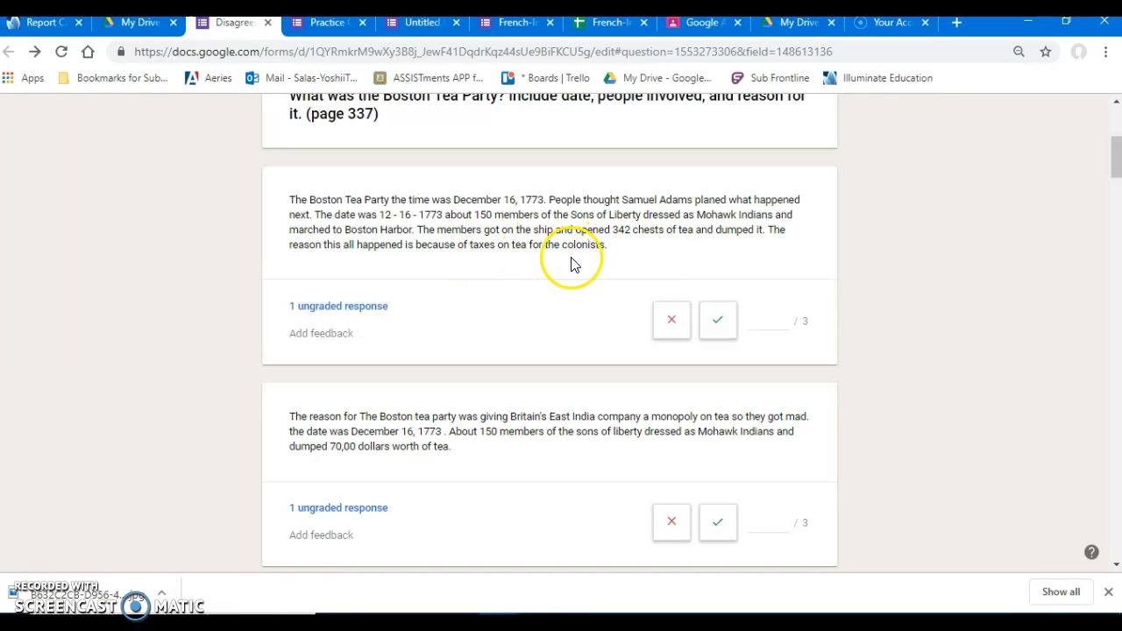
{"action": "left_click", "coordinate": [717, 330]}
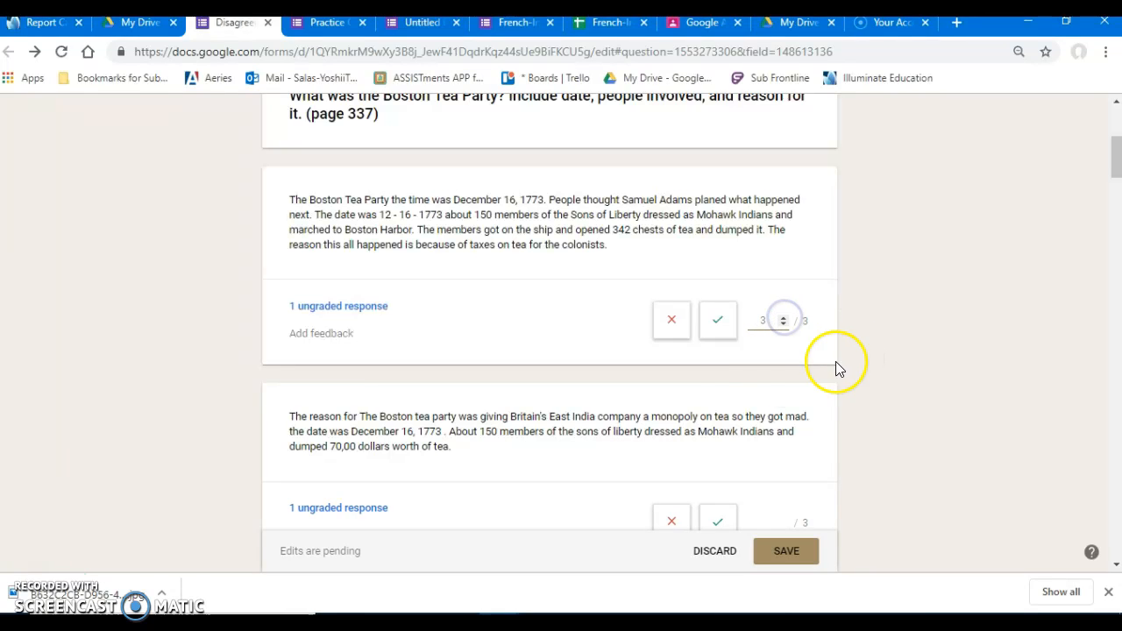
{"action": "scroll", "coordinate": [744, 394], "scroll_direction": "down", "scroll_amount": 2}
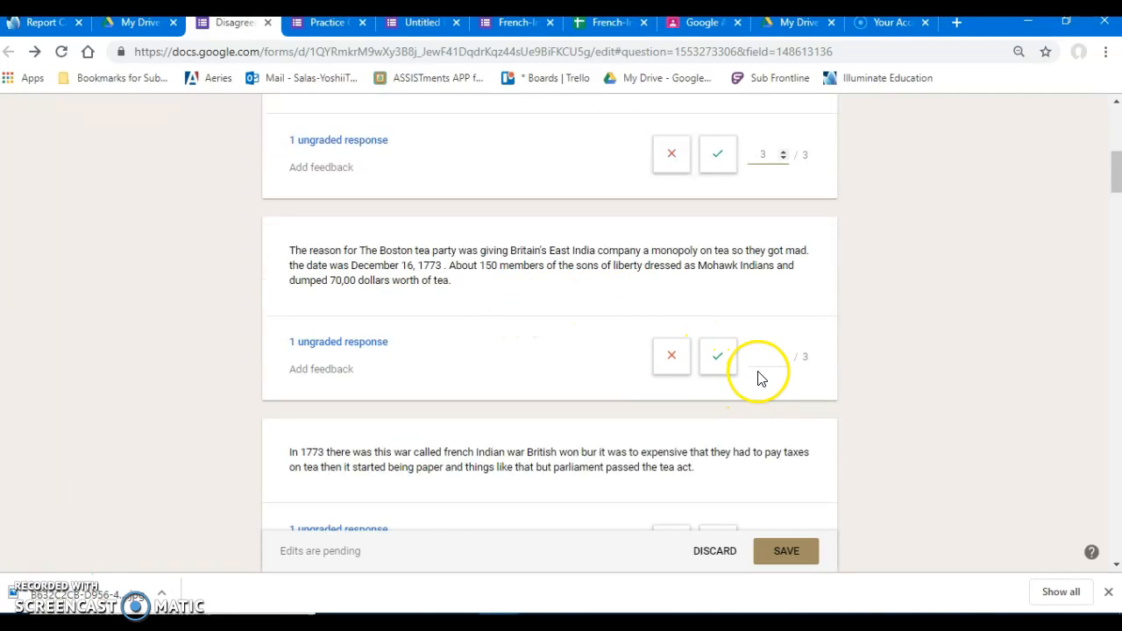
{"action": "left_click", "coordinate": [718, 357]}
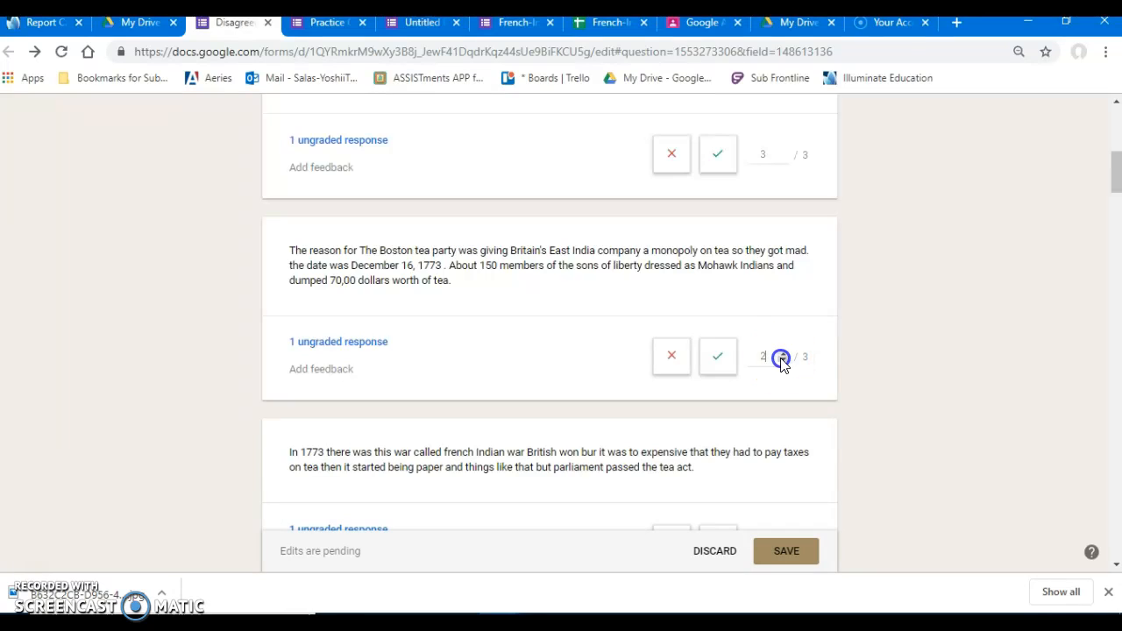
{"action": "scroll", "coordinate": [834, 388], "scroll_direction": "down", "scroll_amount": 2}
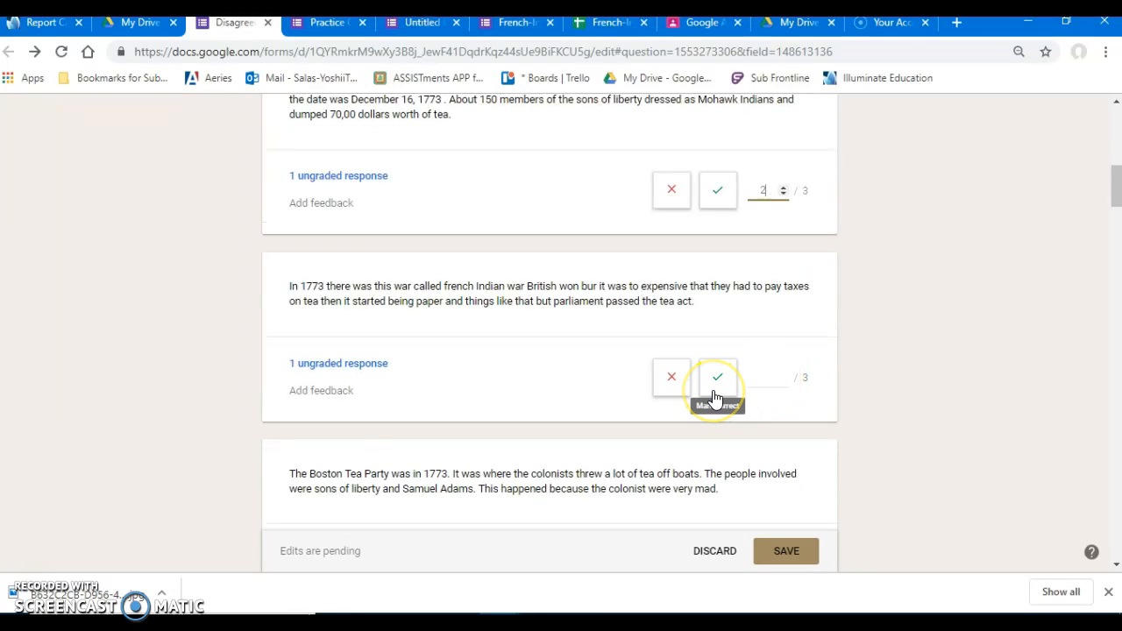
{"action": "left_click", "coordinate": [715, 396]}
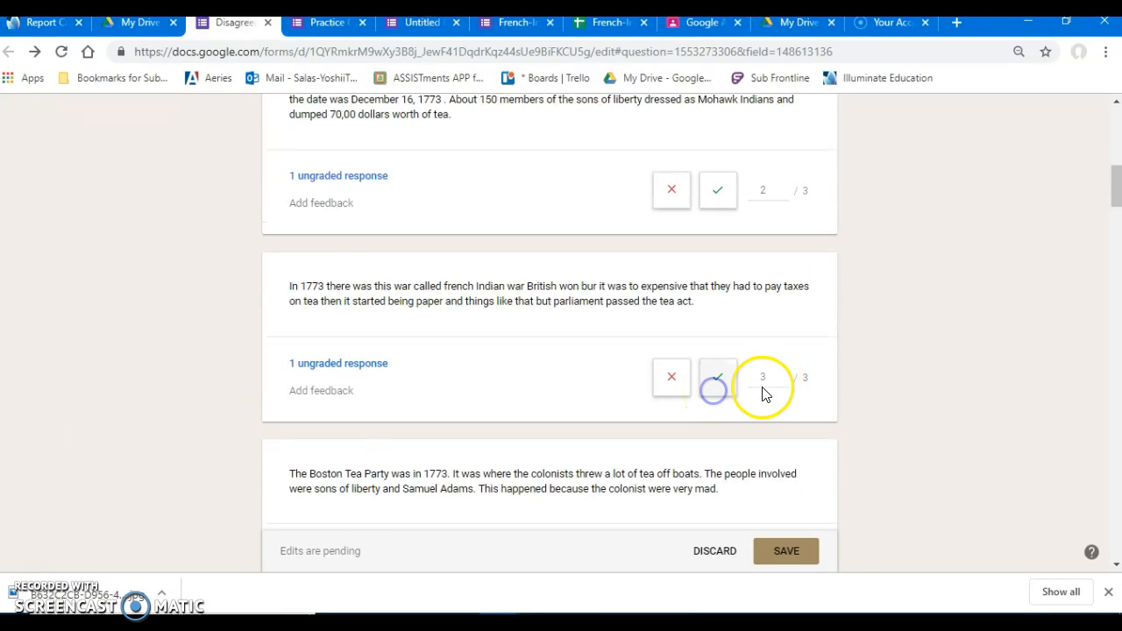
{"action": "left_click", "coordinate": [783, 381]}
{"action": "scroll", "coordinate": [843, 395], "scroll_direction": "down", "scroll_amount": 10}
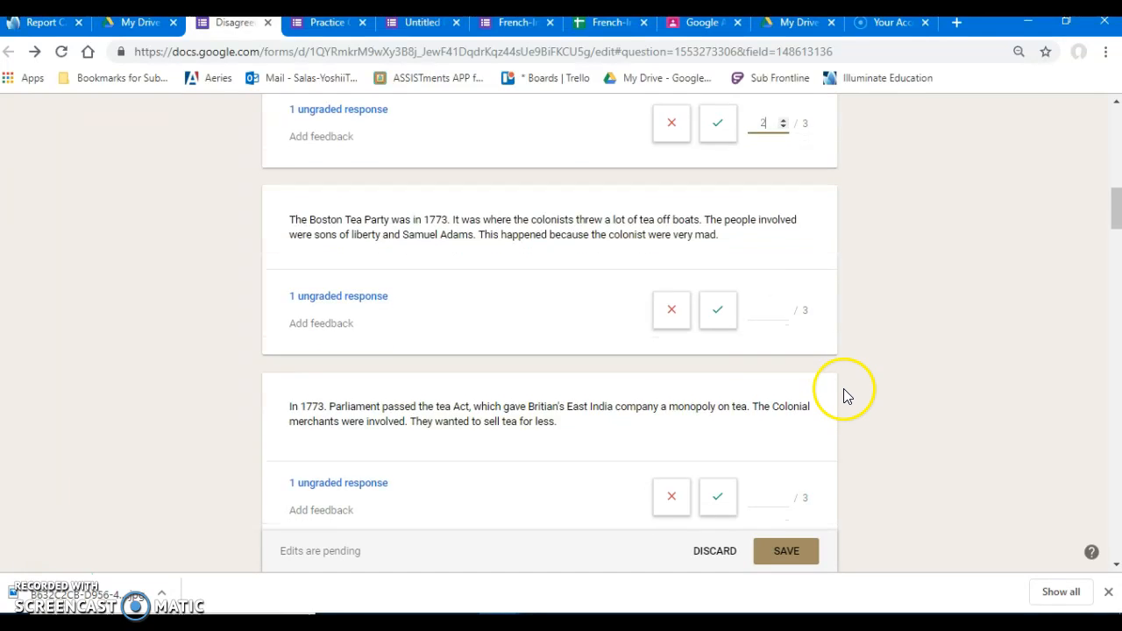
Look over the remaining Boston Tea Party answers and save the pending scores.
{"action": "scroll", "coordinate": [843, 388], "scroll_direction": "down", "scroll_amount": 2}
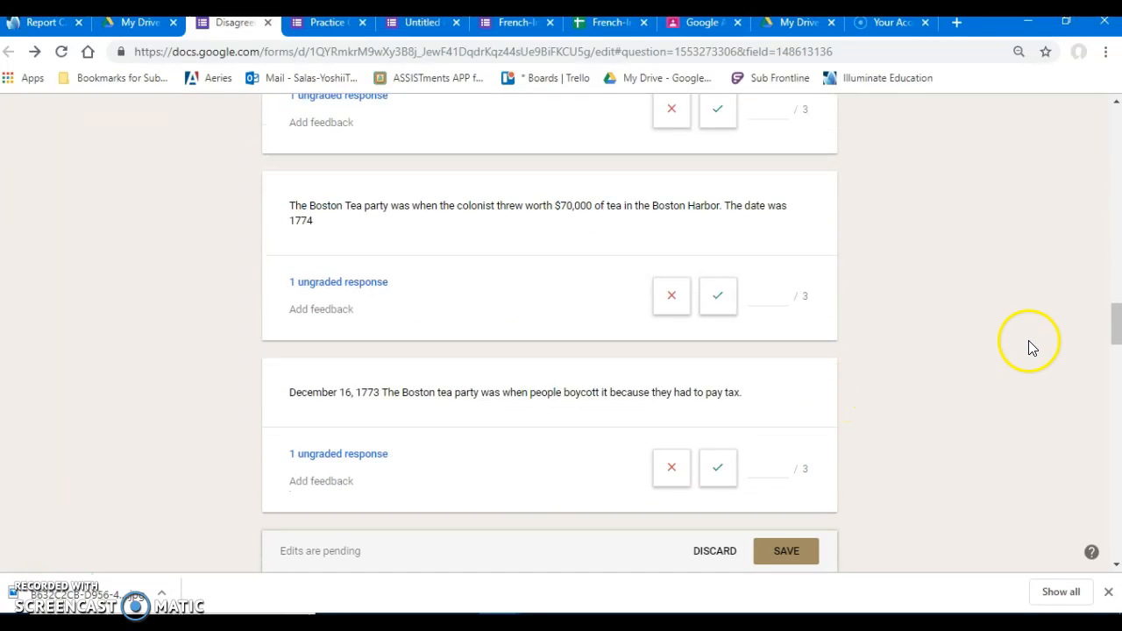
{"action": "left_click_drag", "start_coordinate": [1117, 322], "coordinate": [1113, 127]}
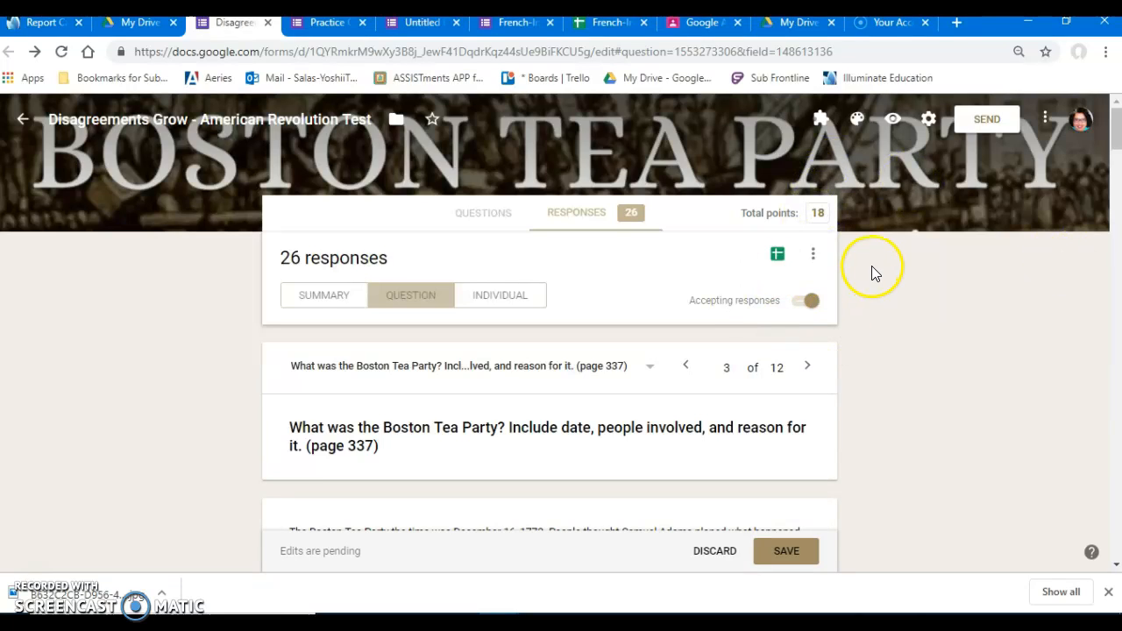
{"action": "scroll", "coordinate": [647, 418], "scroll_direction": "down", "scroll_amount": 6}
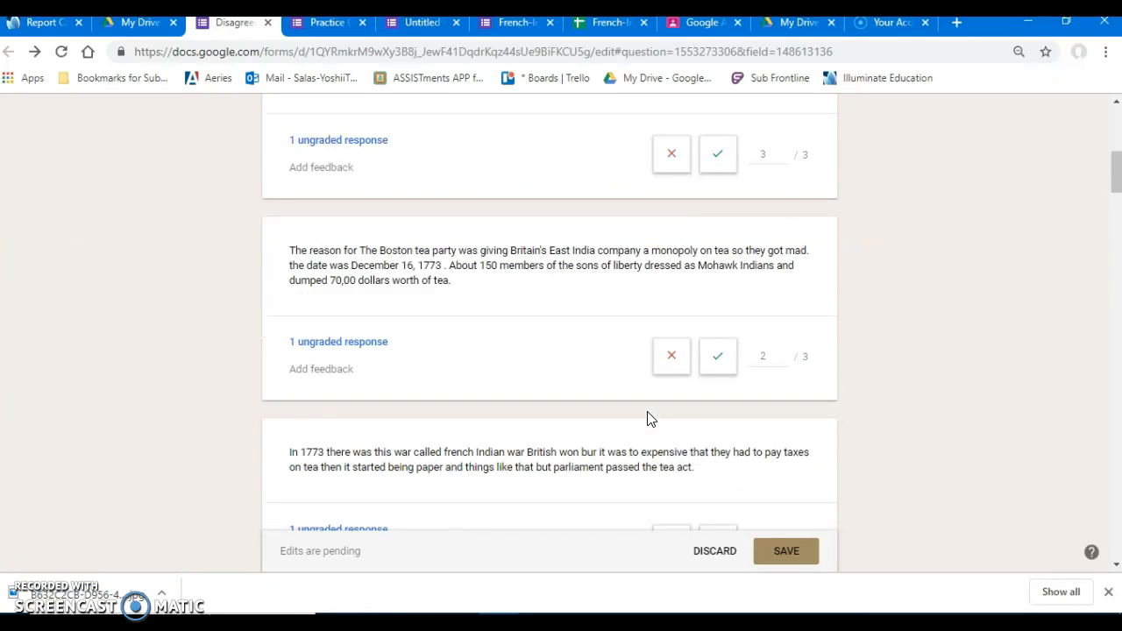
{"action": "scroll", "coordinate": [646, 418], "scroll_direction": "up", "scroll_amount": 6}
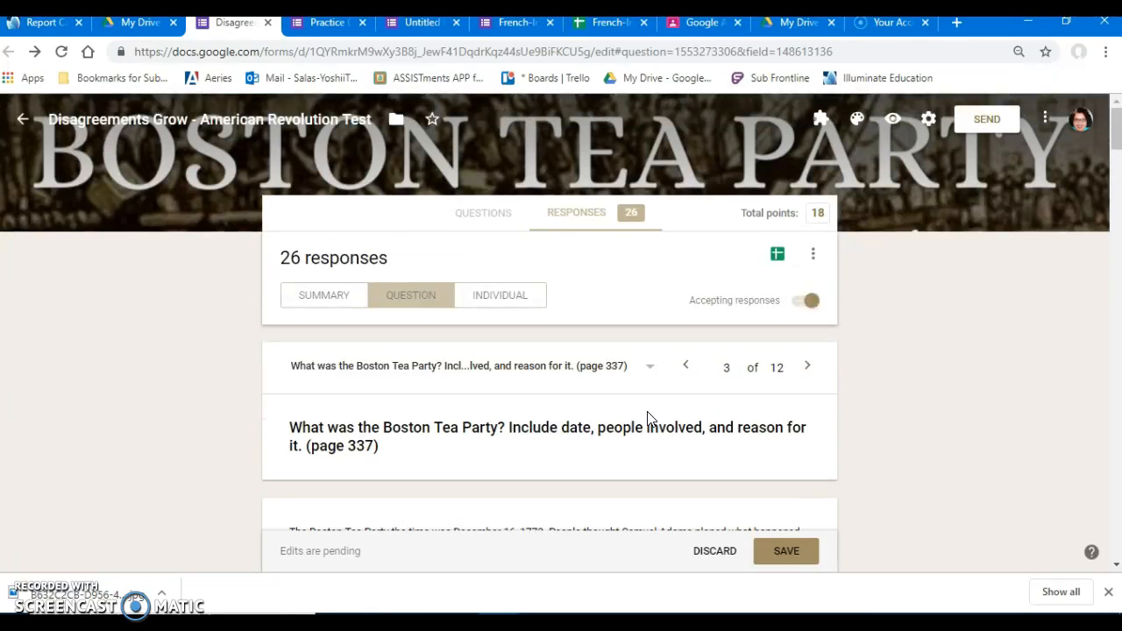
{"action": "left_click", "coordinate": [488, 296]}
{"action": "left_click", "coordinate": [511, 283]}
{"action": "left_click", "coordinate": [781, 550]}
Review the first student's individual response and view the individual feedback option for the Paul Revere question without adding any.
{"action": "left_click", "coordinate": [517, 302]}
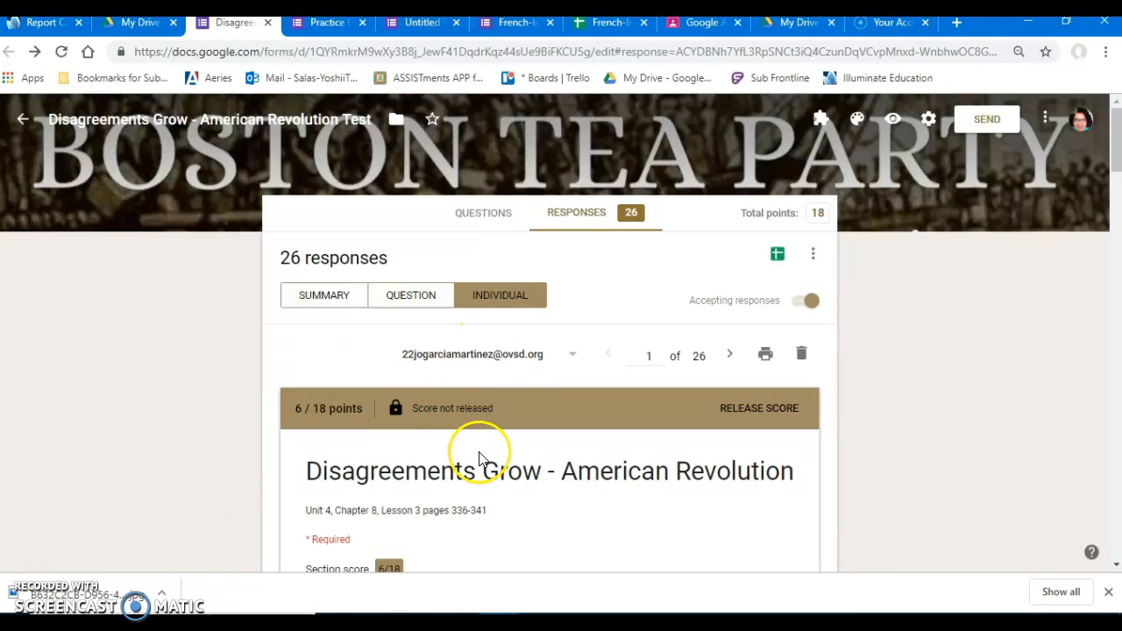
{"action": "scroll", "coordinate": [474, 372], "scroll_direction": "down", "scroll_amount": 15}
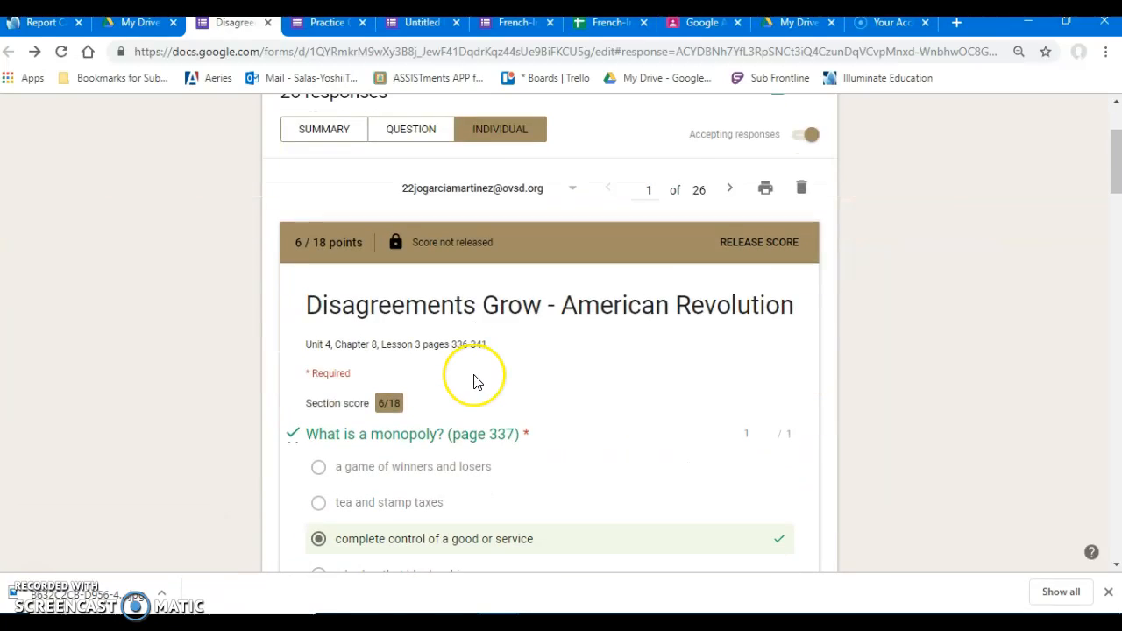
{"action": "scroll", "coordinate": [473, 384], "scroll_direction": "down", "scroll_amount": 8}
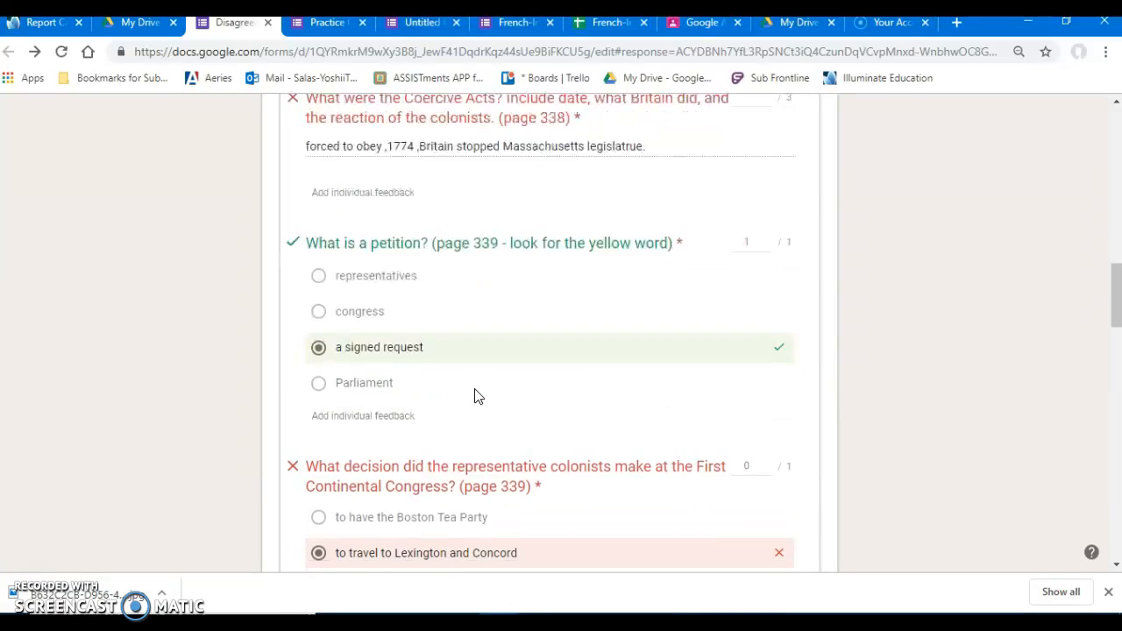
{"action": "scroll", "coordinate": [474, 392], "scroll_direction": "down", "scroll_amount": 15}
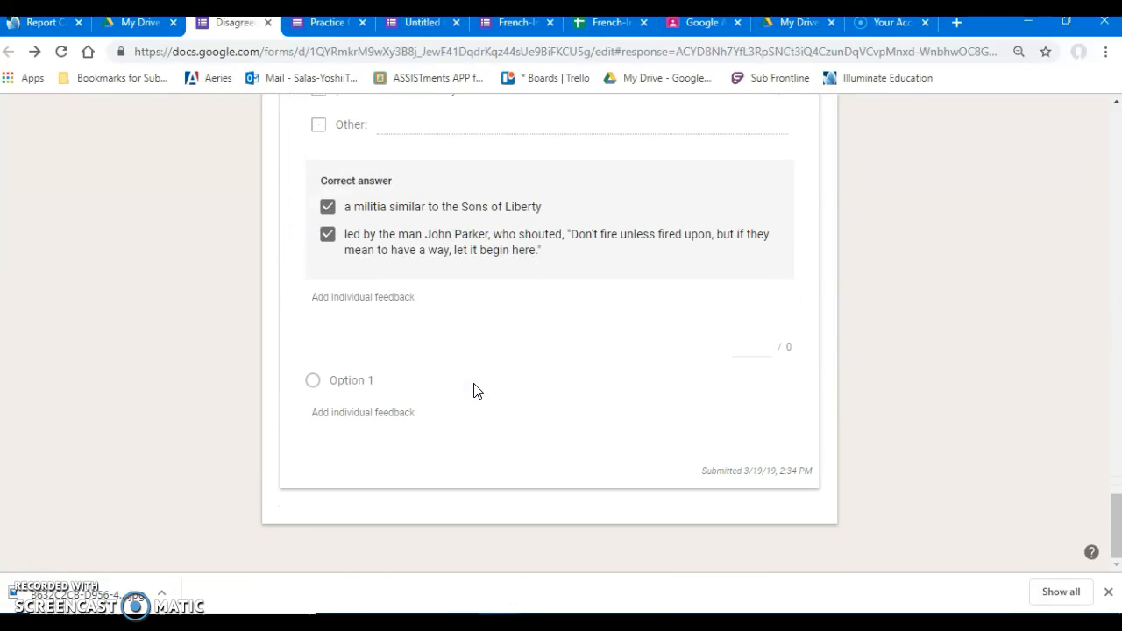
{"action": "scroll", "coordinate": [473, 391], "scroll_direction": "up", "scroll_amount": 5}
{"action": "scroll", "coordinate": [456, 430], "scroll_direction": "up", "scroll_amount": 3}
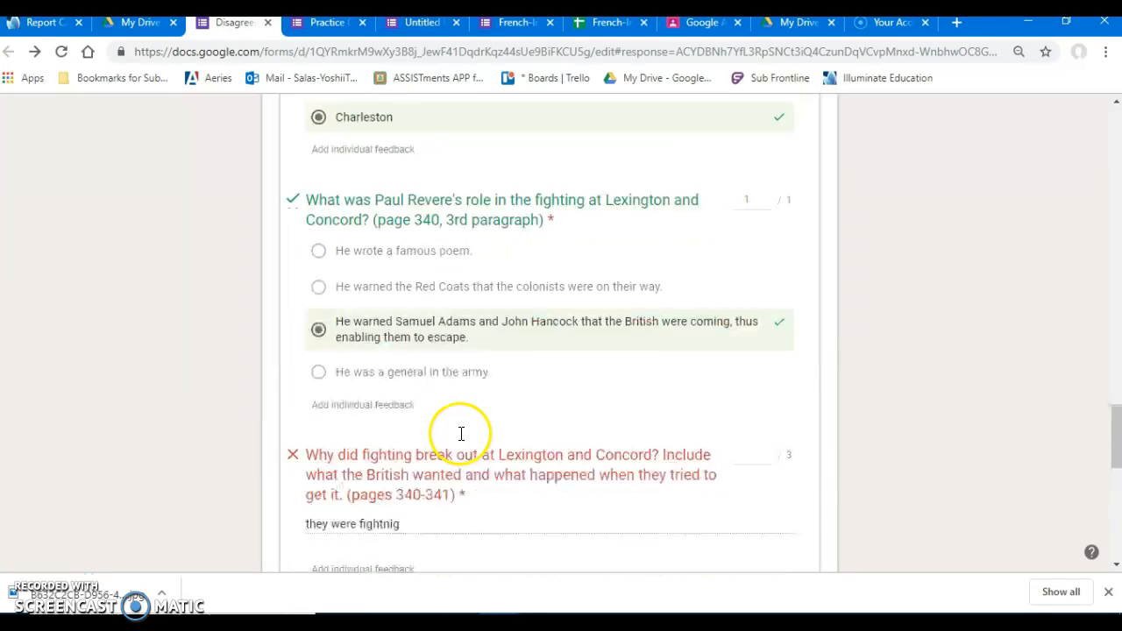
{"action": "left_click", "coordinate": [396, 404]}
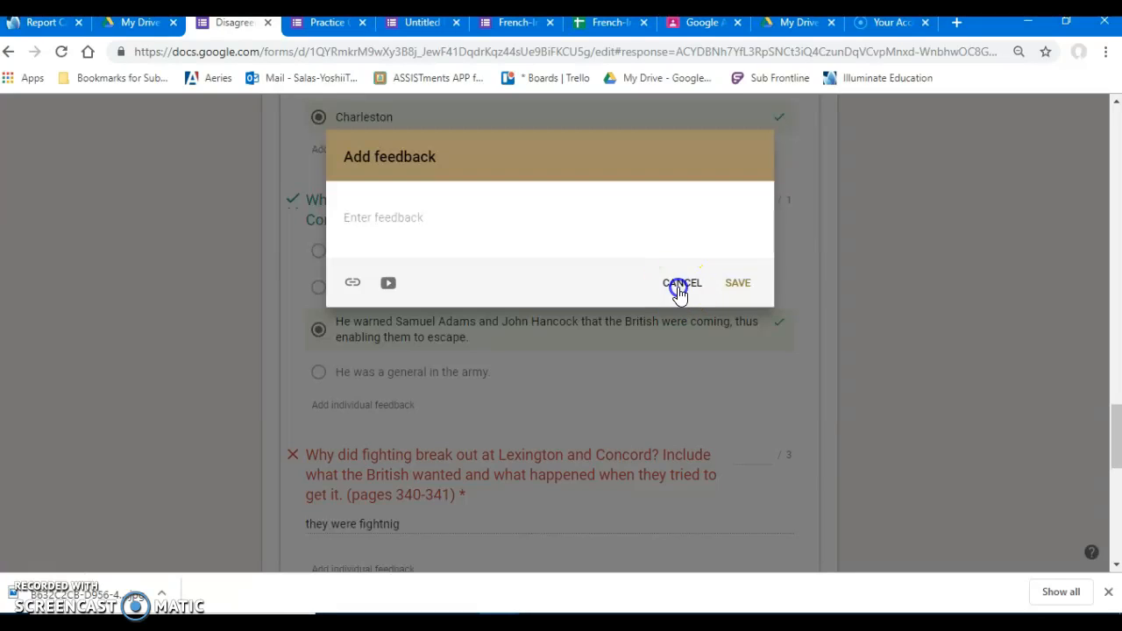
{"action": "left_click", "coordinate": [680, 285]}
Create a new spreadsheet for the test's responses, keeping the suggested name.
{"action": "scroll", "coordinate": [787, 368], "scroll_direction": "up", "scroll_amount": 12}
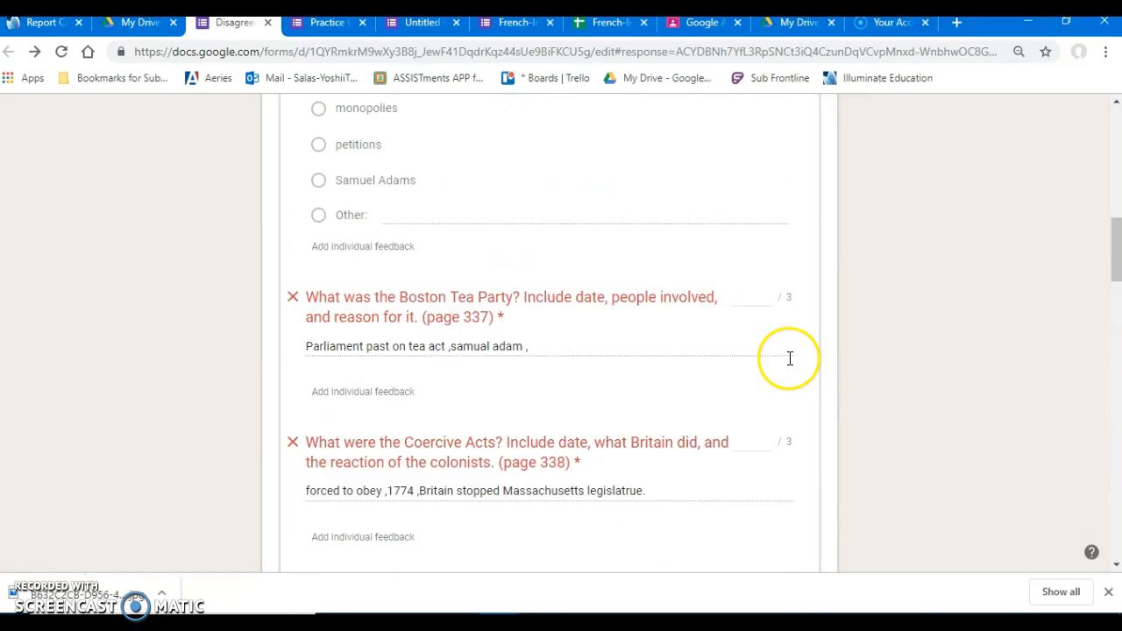
{"action": "scroll", "coordinate": [790, 357], "scroll_direction": "up", "scroll_amount": 10}
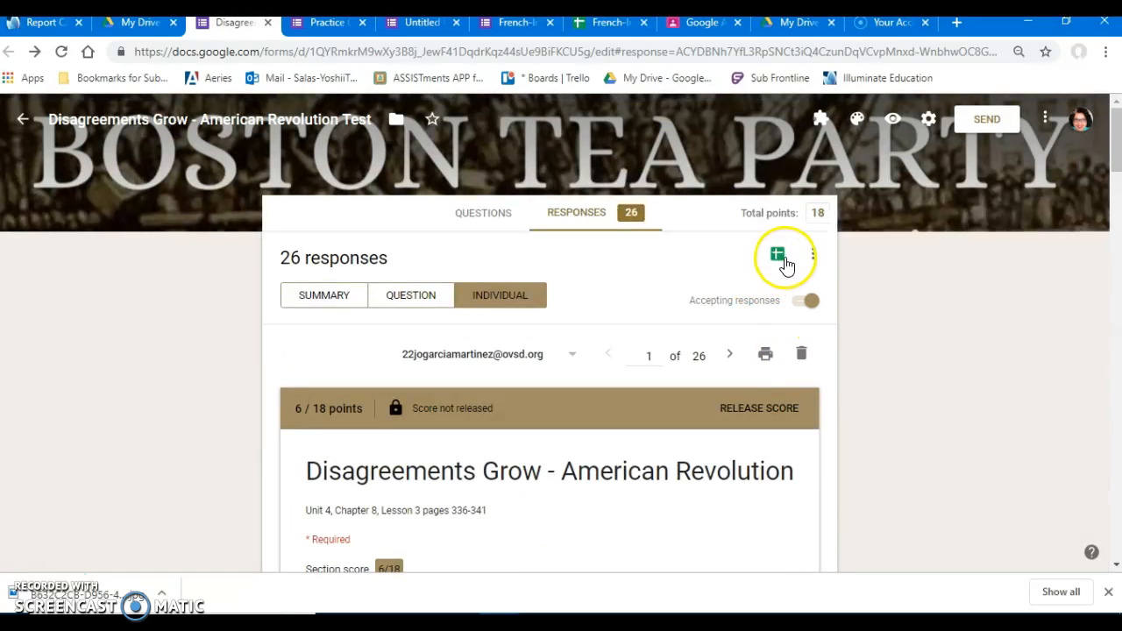
{"action": "left_click", "coordinate": [776, 257]}
{"action": "left_click", "coordinate": [778, 255]}
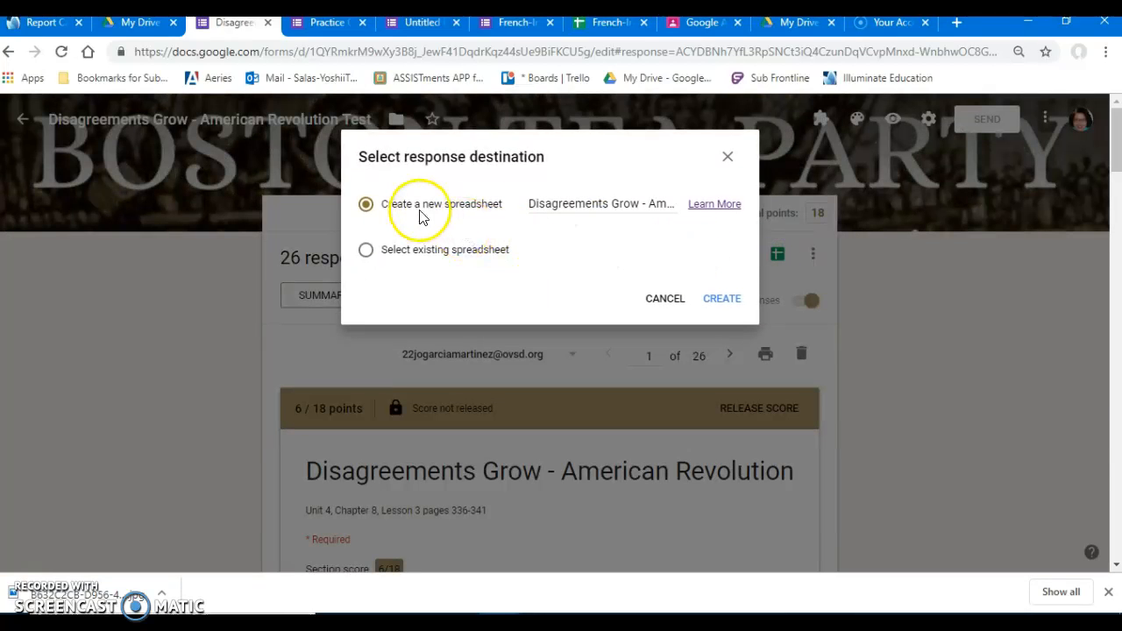
{"action": "left_click", "coordinate": [720, 299]}
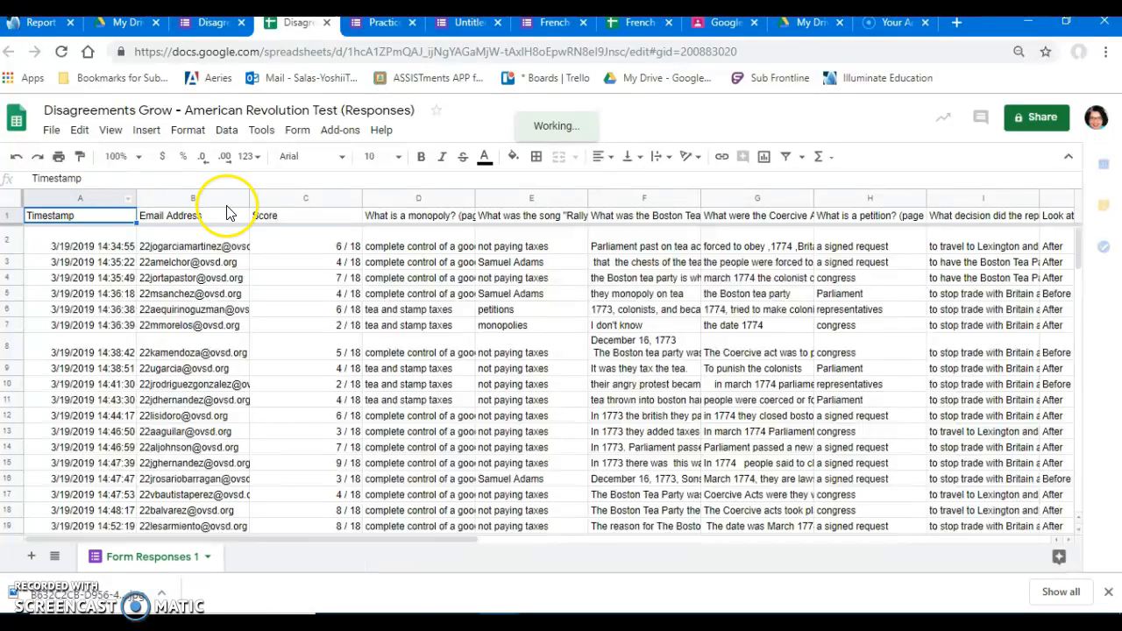
Examine the Score column in the responses spreadsheet and match the first score with its student's email address.
{"action": "left_click", "coordinate": [260, 194]}
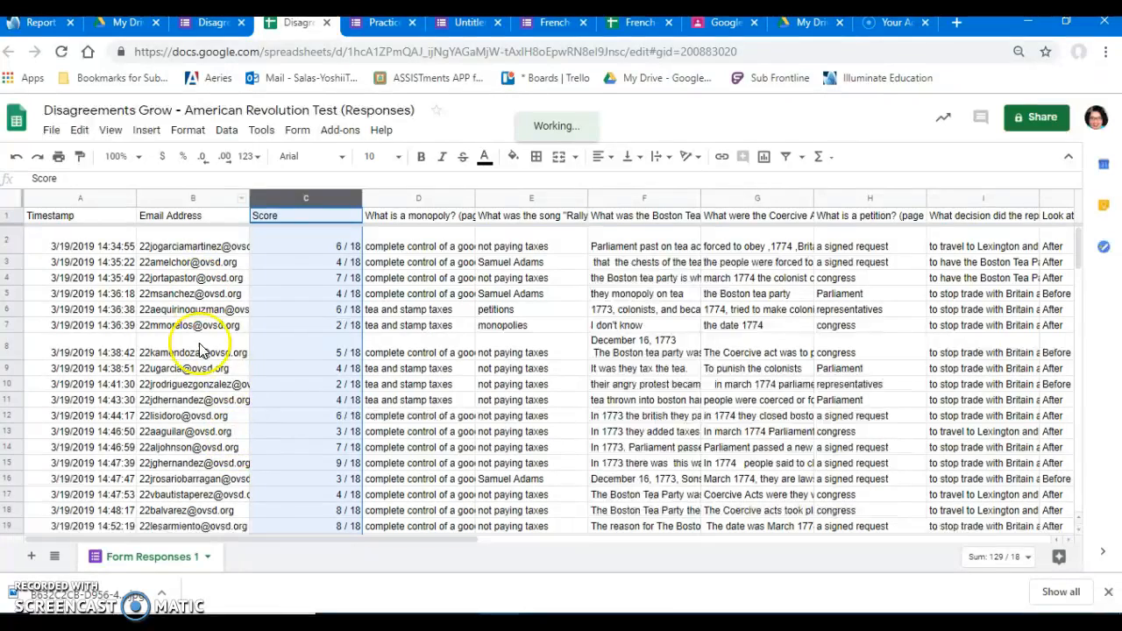
{"action": "left_click", "coordinate": [203, 244]}
{"action": "left_click", "coordinate": [263, 246]}
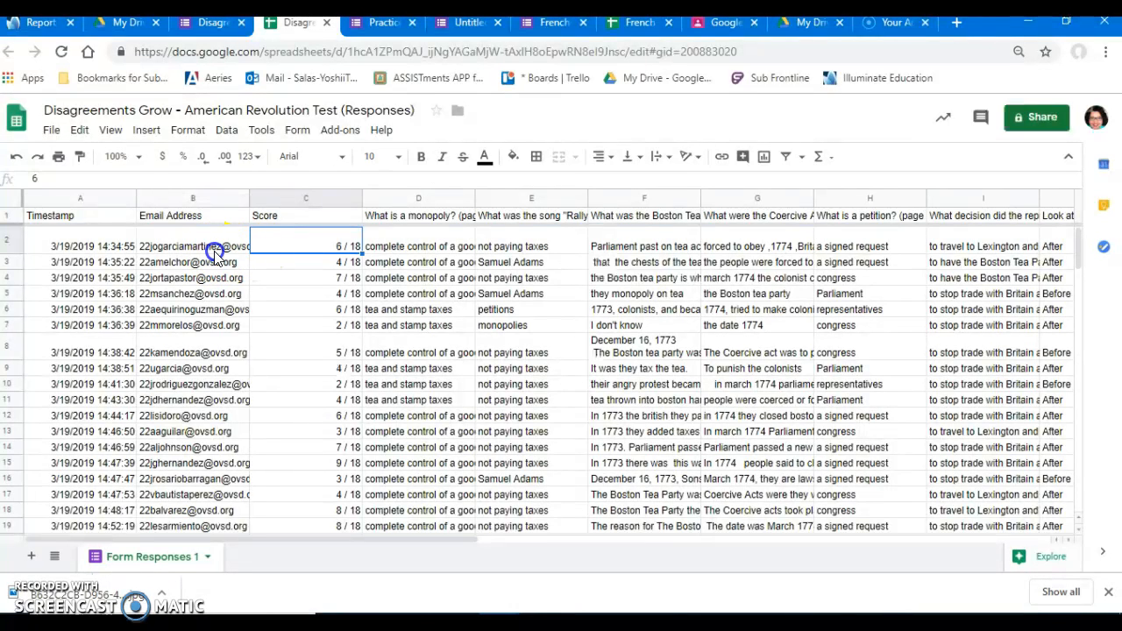
{"action": "left_click", "coordinate": [212, 249]}
{"action": "left_click", "coordinate": [295, 248]}
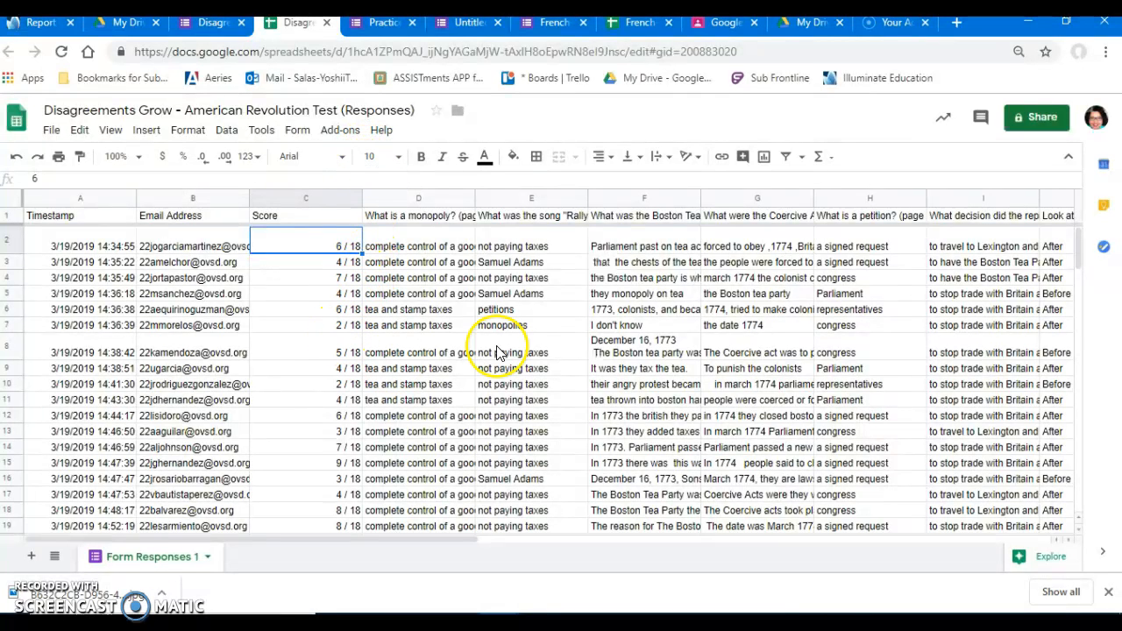
{"action": "mouse_move", "coordinate": [256, 538]}
{"action": "left_mouse_down"}
{"action": "mouse_move", "coordinate": [277, 537]}
{"action": "mouse_move", "coordinate": [238, 538]}
{"action": "left_mouse_up"}
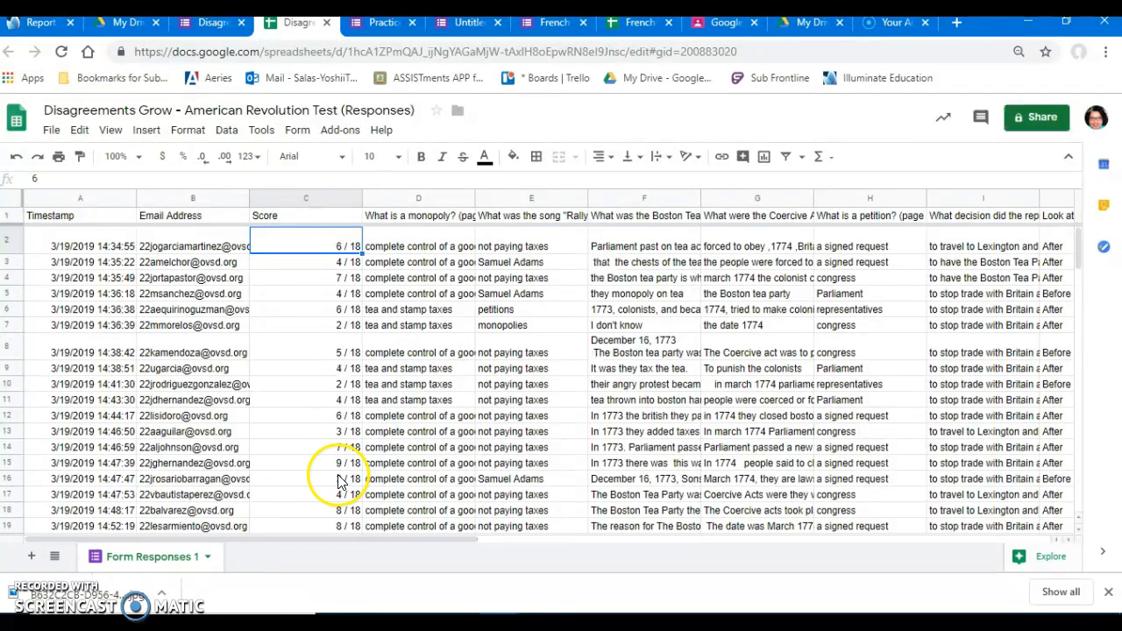